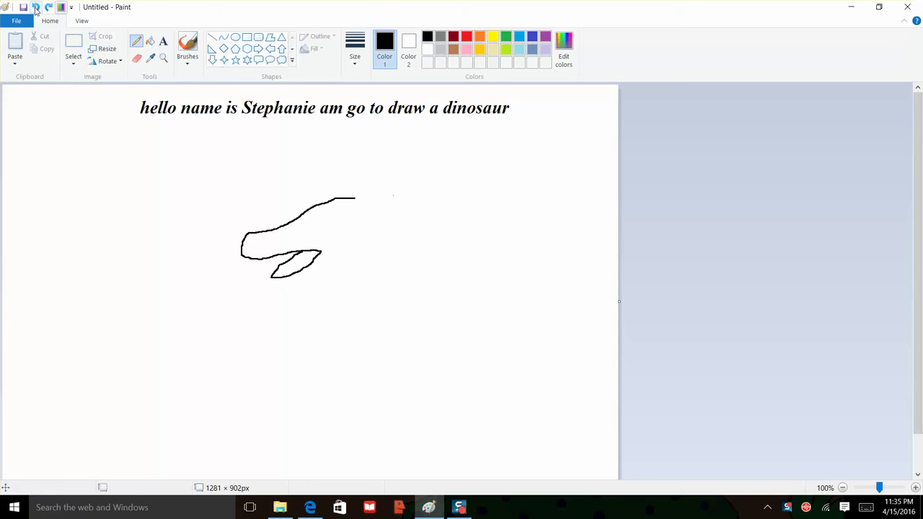
# - Erase the inner edge of the dinosaur's lower jaw and redraw the jaw longer with the pencil, running its underside back to the throat
pyautogui.click(36, 9)
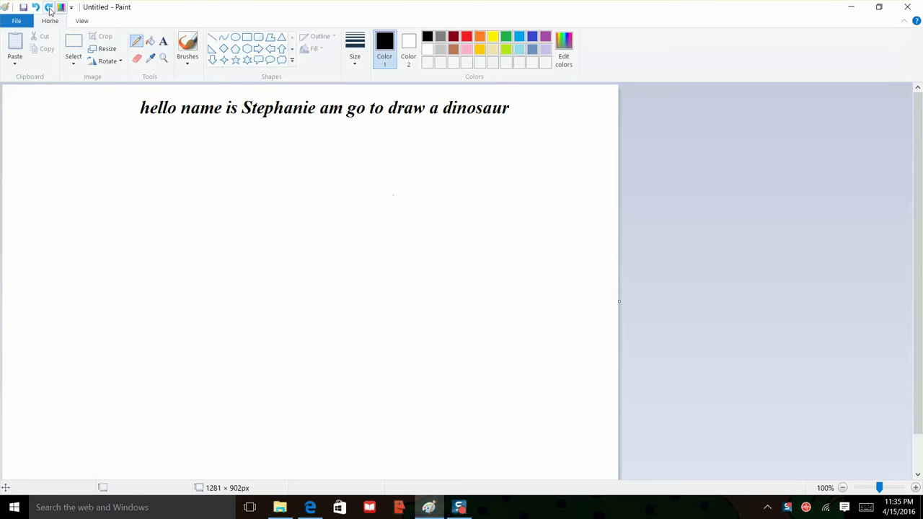
pyautogui.click(48, 8)
pyautogui.click(138, 61)
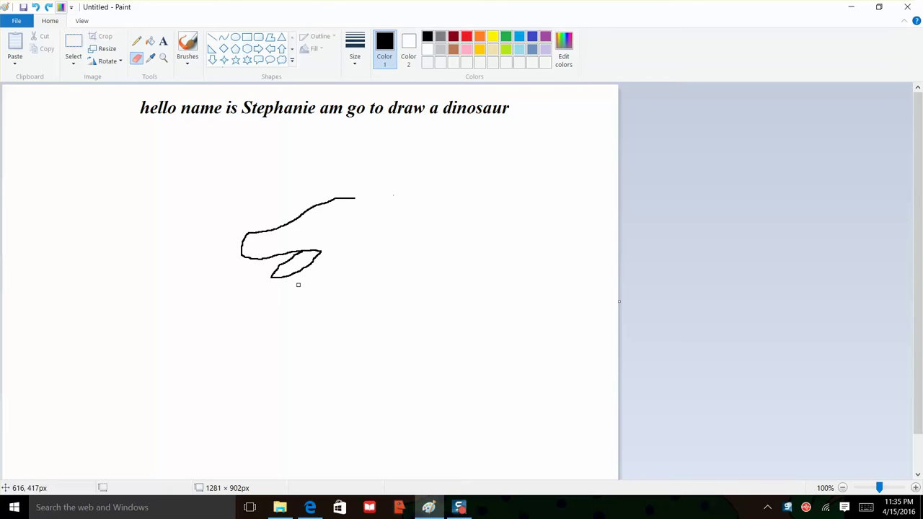
pyautogui.moveTo(271, 273); pyautogui.dragTo(306, 254)
pyautogui.click(136, 41)
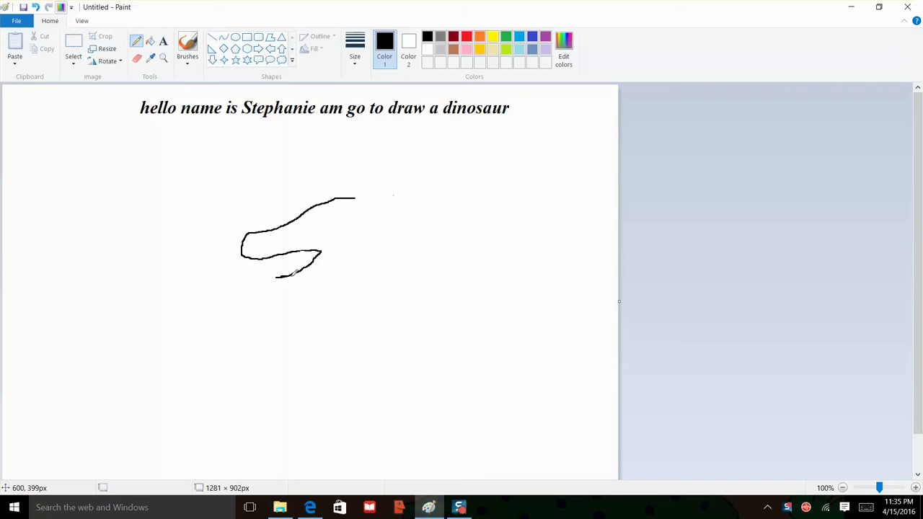
pyautogui.moveTo(286, 276)
pyautogui.mouseDown()
pyautogui.moveTo(257, 285)
pyautogui.moveTo(254, 274)
pyautogui.moveTo(307, 250)
pyautogui.mouseUp()
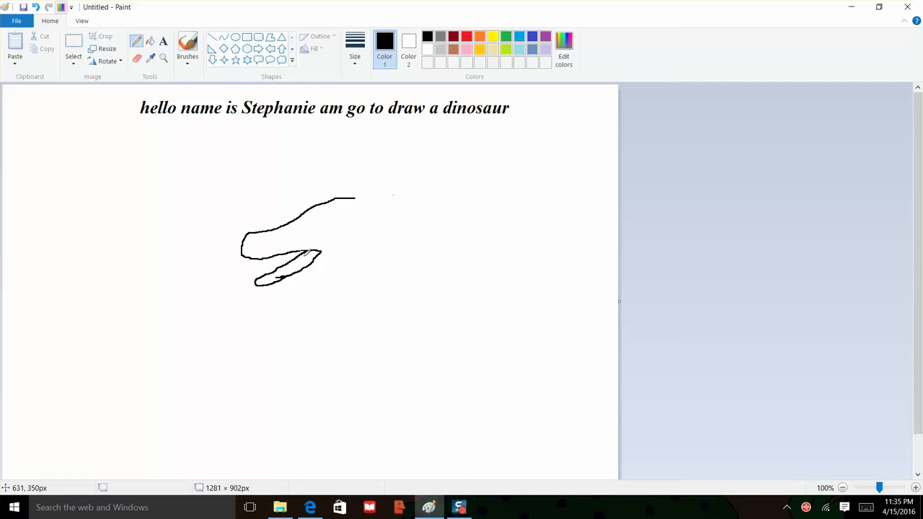
pyautogui.moveTo(256, 281)
pyautogui.mouseDown()
pyautogui.moveTo(282, 289)
pyautogui.moveTo(391, 234)
pyautogui.mouseUp()
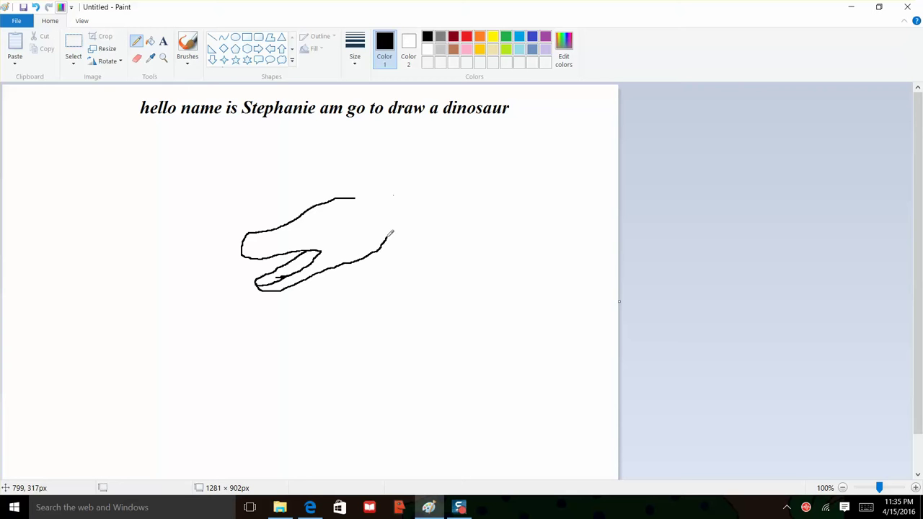
# - Draw the back of the head and neck curving down to the chest, and add an outstretched arm with a clawed hand
pyautogui.moveTo(355, 198)
pyautogui.mouseDown()
pyautogui.moveTo(396, 225)
pyautogui.moveTo(408, 271)
pyautogui.moveTo(409, 309)
pyautogui.moveTo(373, 360)
pyautogui.mouseUp()
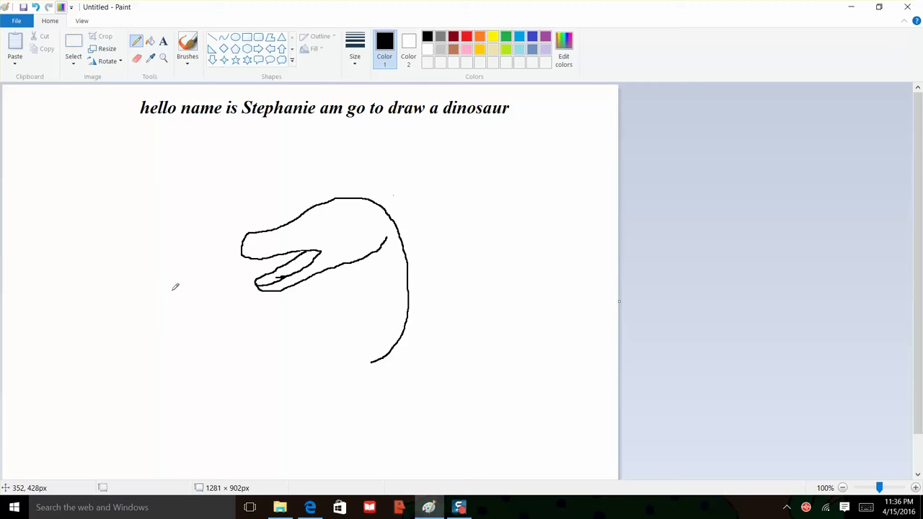
pyautogui.moveTo(368, 340)
pyautogui.mouseDown()
pyautogui.moveTo(414, 342)
pyautogui.moveTo(453, 369)
pyautogui.moveTo(459, 393)
pyautogui.moveTo(440, 412)
pyautogui.mouseUp()
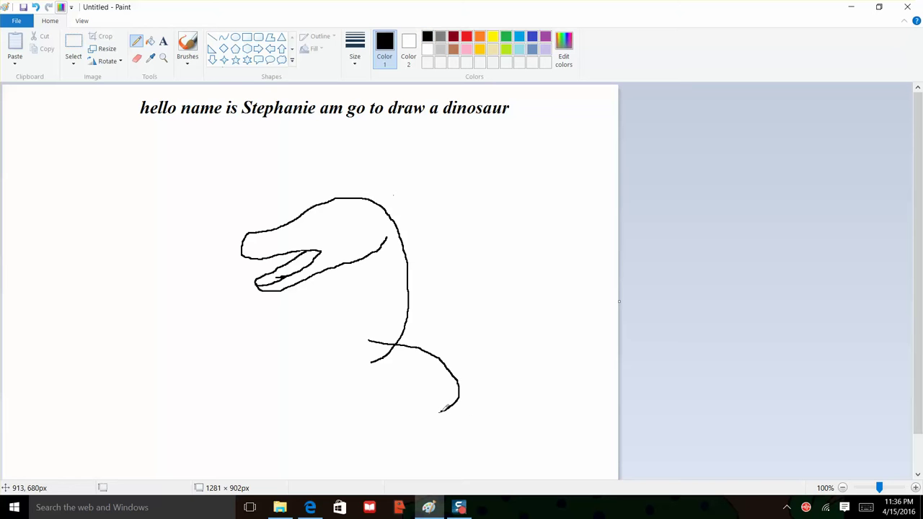
pyautogui.moveTo(441, 411); pyautogui.dragTo(448, 393)
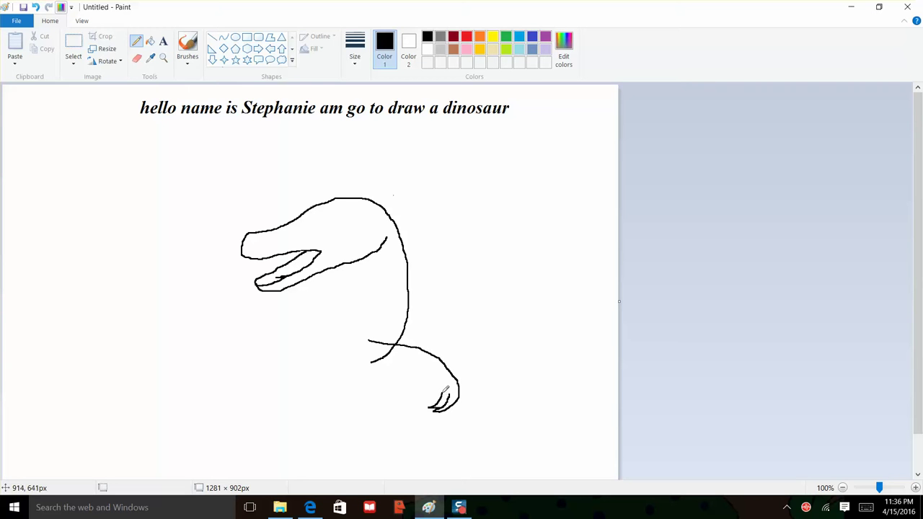
pyautogui.click(36, 7)
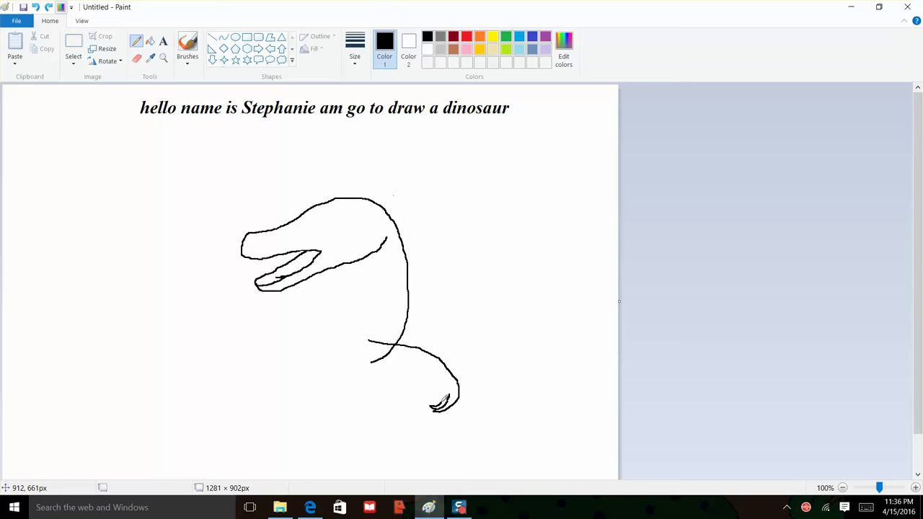
pyautogui.moveTo(445, 393); pyautogui.dragTo(429, 404)
pyautogui.click(35, 7)
pyautogui.moveTo(438, 404); pyautogui.dragTo(433, 401)
pyautogui.moveTo(439, 381)
pyautogui.mouseDown()
pyautogui.moveTo(364, 360)
pyautogui.moveTo(353, 343)
pyautogui.mouseUp()
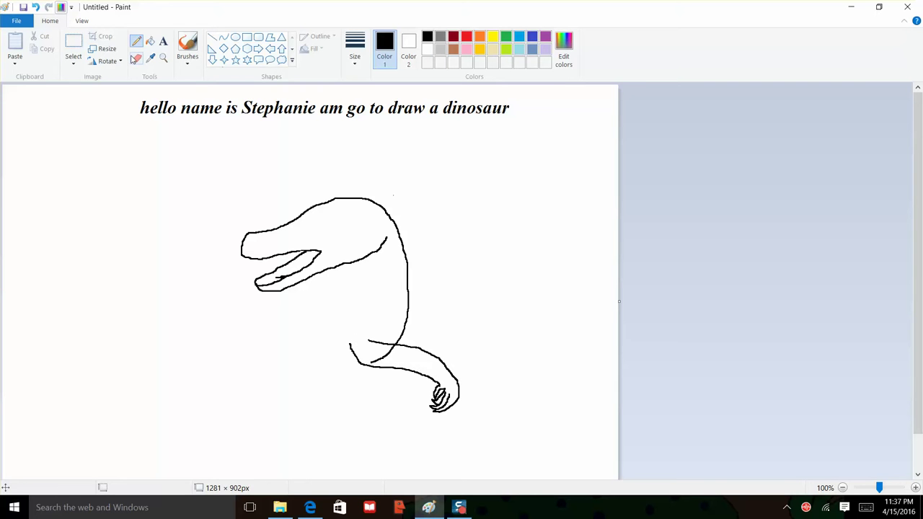
# - Erase the neck end crossing the arm and the arm's upper outline, redraw that outline, and add a belly line behind the arm
pyautogui.click(137, 58)
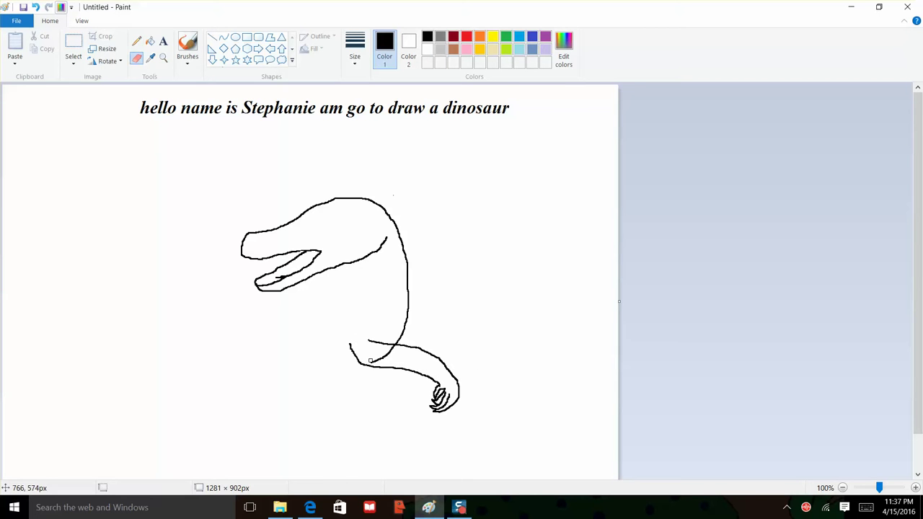
pyautogui.moveTo(370, 361); pyautogui.dragTo(379, 355)
pyautogui.moveTo(448, 370); pyautogui.dragTo(408, 346)
pyautogui.click(137, 41)
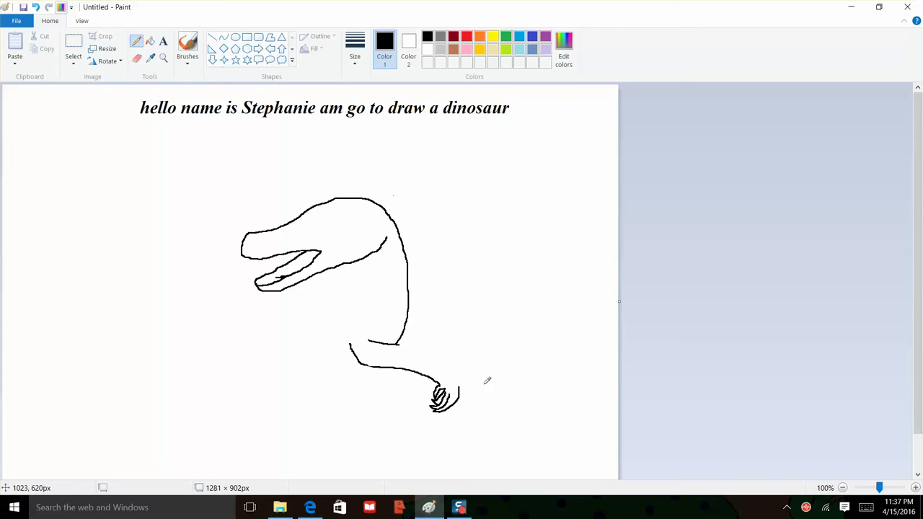
pyautogui.moveTo(459, 387)
pyautogui.mouseDown()
pyautogui.moveTo(400, 344)
pyautogui.moveTo(366, 366)
pyautogui.moveTo(378, 366)
pyautogui.moveTo(404, 335)
pyautogui.moveTo(367, 366)
pyautogui.moveTo(241, 384)
pyautogui.mouseUp()
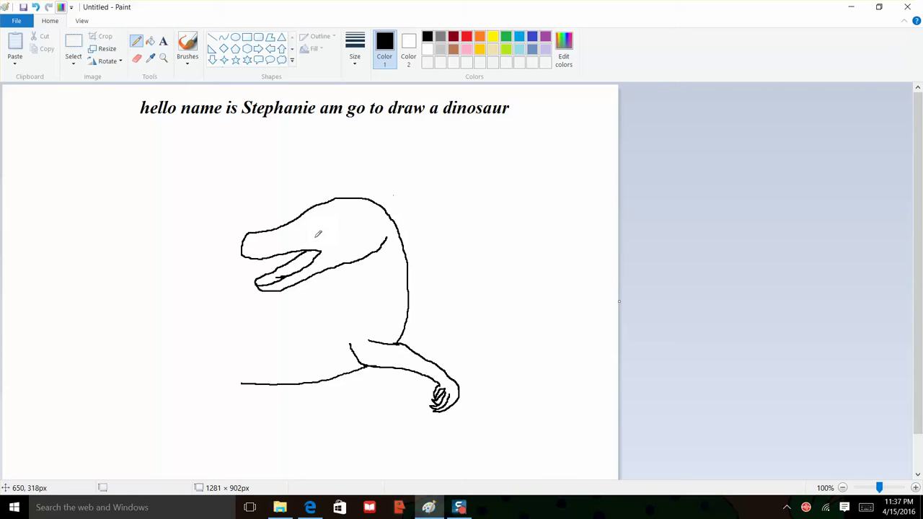
# - Draw the eye on the head with a small highlight inside and fill the area around the highlight with black
pyautogui.moveTo(313, 235)
pyautogui.mouseDown()
pyautogui.moveTo(339, 228)
pyautogui.moveTo(314, 212)
pyautogui.moveTo(341, 223)
pyautogui.mouseUp()
pyautogui.moveTo(317, 230); pyautogui.dragTo(329, 224)
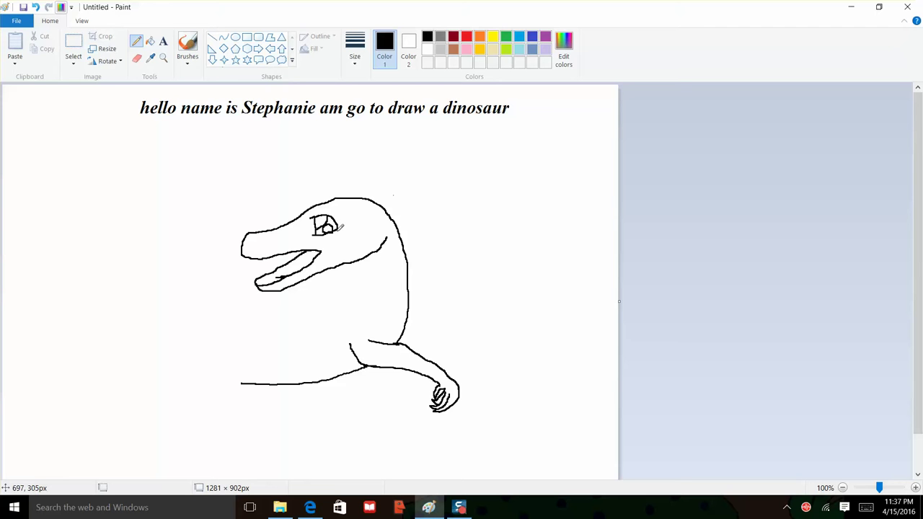
pyautogui.click(137, 58)
pyautogui.click(150, 41)
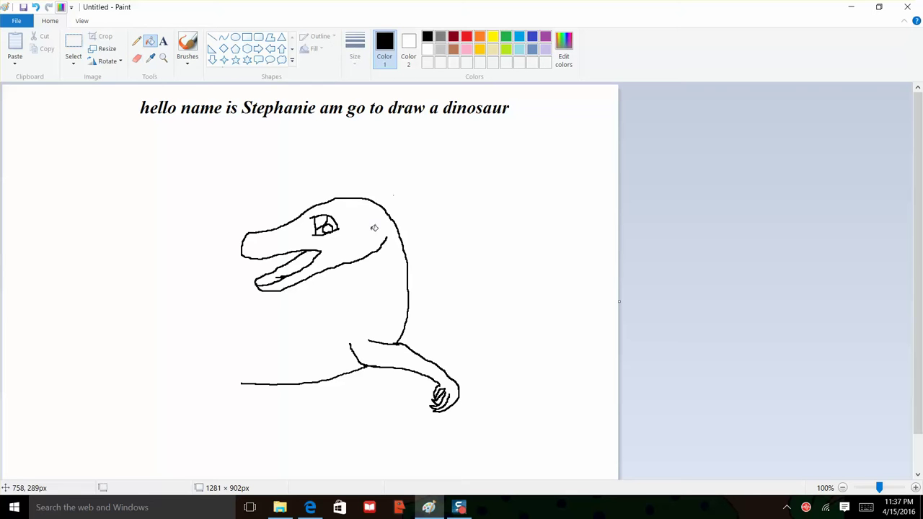
pyautogui.click(332, 225)
# - Draw a small nostril at the tip of the snout and fill it with pink
pyautogui.click(137, 41)
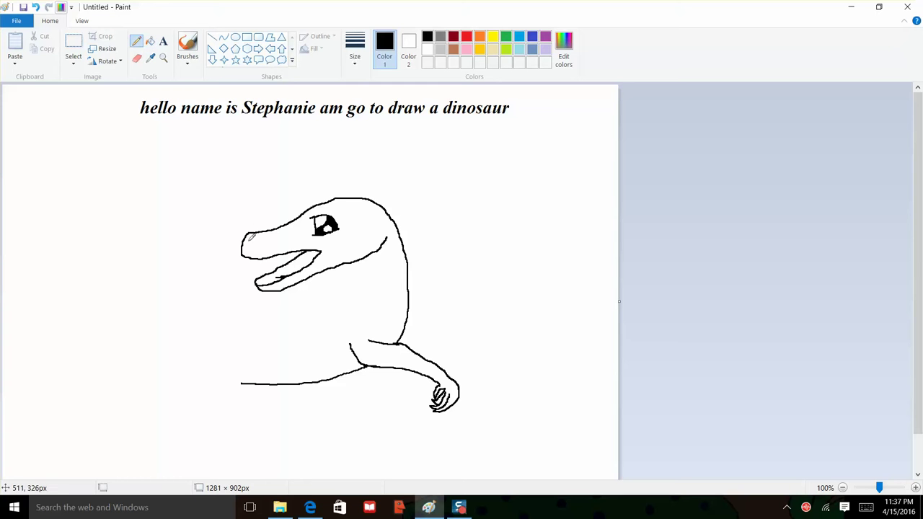
pyautogui.moveTo(249, 243); pyautogui.dragTo(251, 241)
pyautogui.click(466, 51)
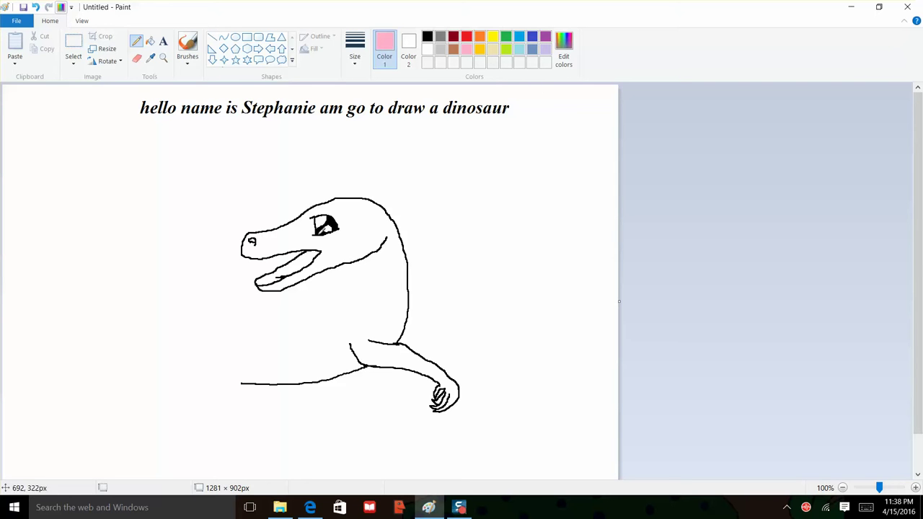
pyautogui.click(150, 41)
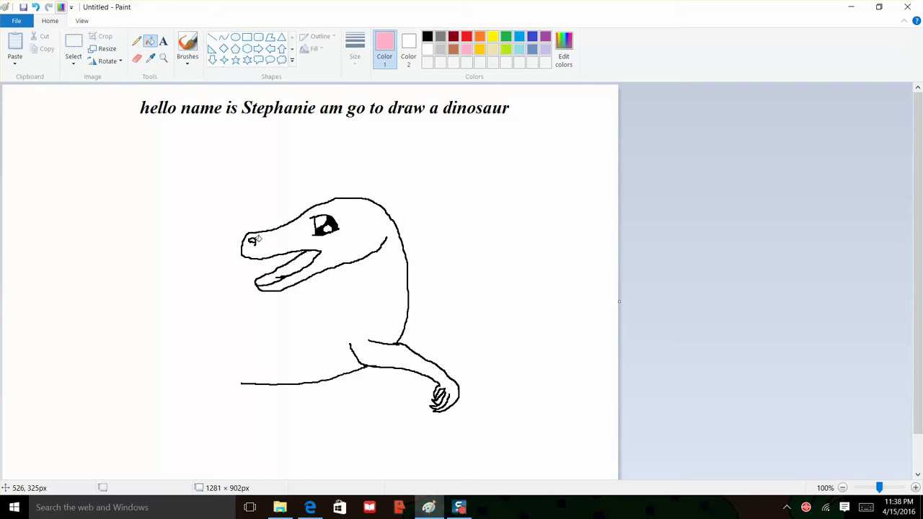
pyautogui.click(137, 41)
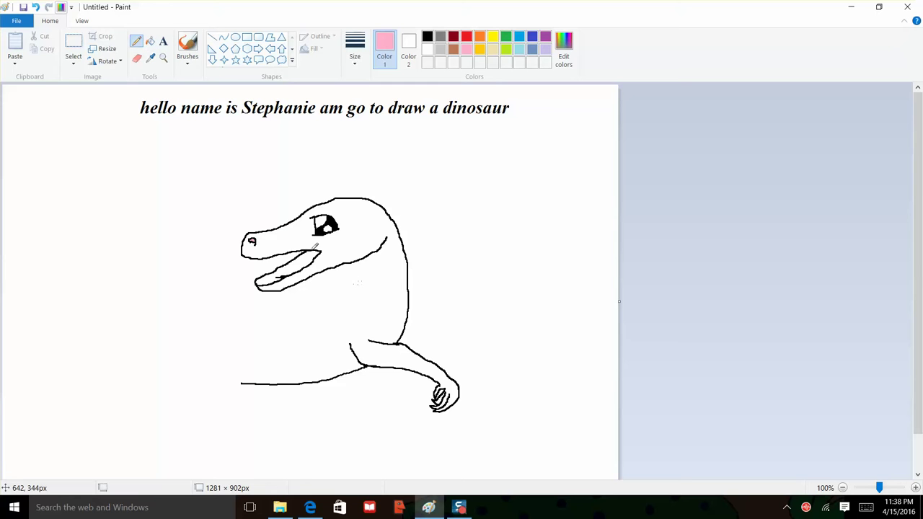
pyautogui.moveTo(313, 249); pyautogui.dragTo(292, 265)
pyautogui.click(35, 9)
# - Draw the tongue's outline in black inside the open mouth, undoing the first, shorter stroke
pyautogui.click(428, 38)
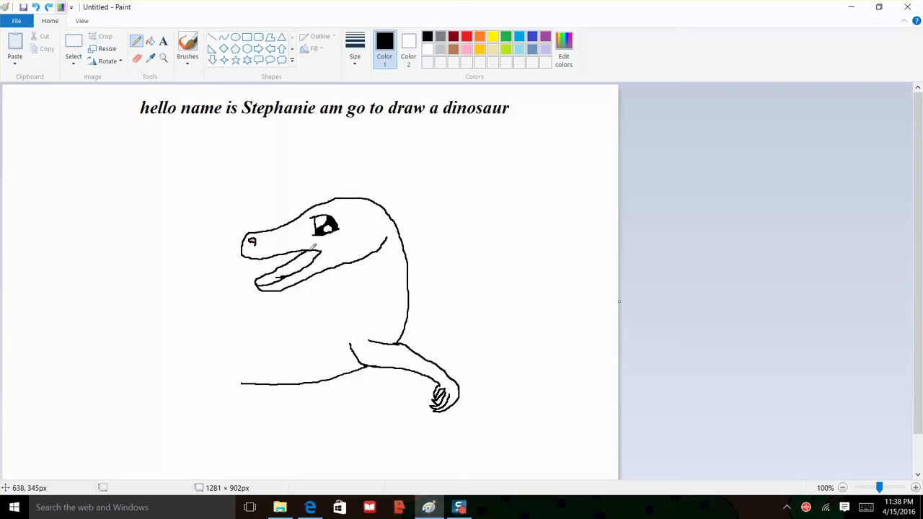
pyautogui.moveTo(311, 253); pyautogui.dragTo(287, 268)
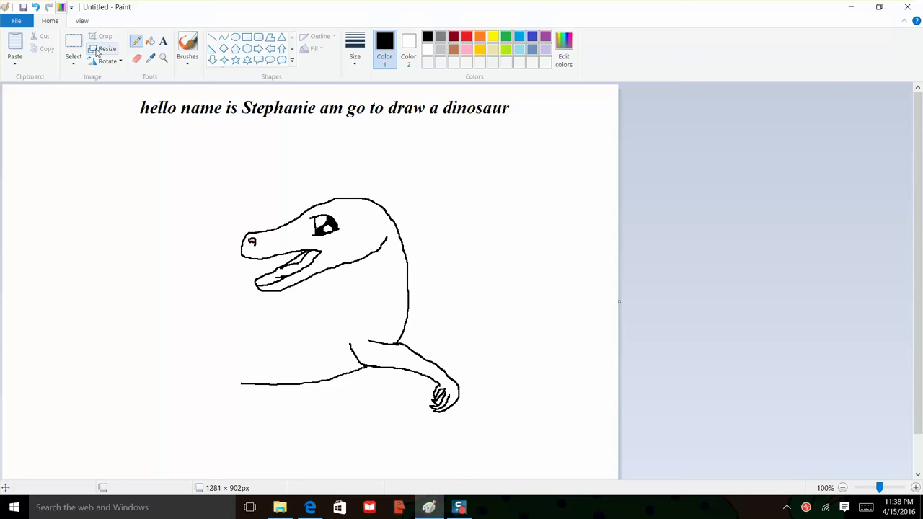
pyautogui.click(36, 8)
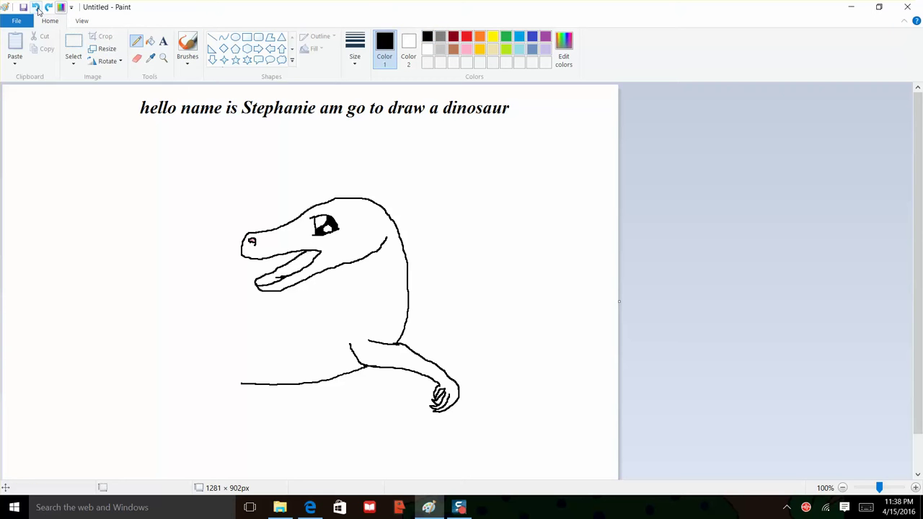
pyautogui.moveTo(318, 251); pyautogui.dragTo(269, 283)
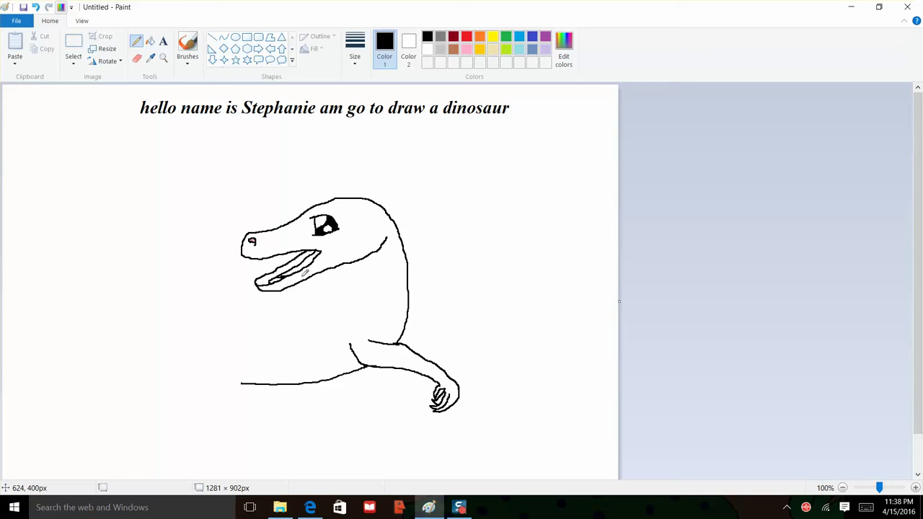
pyautogui.moveTo(354, 260)
pyautogui.mouseDown()
pyautogui.moveTo(324, 293)
pyautogui.moveTo(208, 340)
pyautogui.moveTo(176, 393)
pyautogui.mouseUp()
pyautogui.click(35, 7)
pyautogui.moveTo(350, 266)
pyautogui.mouseDown()
pyautogui.moveTo(341, 300)
pyautogui.moveTo(302, 328)
pyautogui.mouseUp()
pyautogui.click(35, 7)
# - Draw the second neck line from under the jaw along the back, continuing into a long curved tail with both edges
pyautogui.moveTo(345, 267)
pyautogui.mouseDown()
pyautogui.moveTo(336, 289)
pyautogui.moveTo(212, 375)
pyautogui.moveTo(208, 404)
pyautogui.moveTo(218, 424)
pyautogui.mouseUp()
pyautogui.scroll(-1, 218, 424)
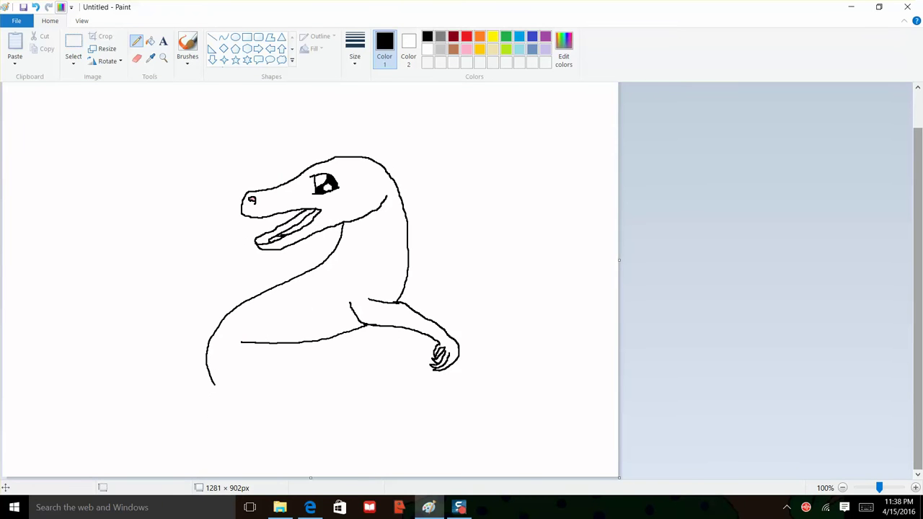
pyautogui.moveTo(215, 385)
pyautogui.mouseDown()
pyautogui.moveTo(256, 423)
pyautogui.moveTo(373, 455)
pyautogui.moveTo(396, 472)
pyautogui.moveTo(392, 446)
pyautogui.moveTo(262, 398)
pyautogui.moveTo(240, 375)
pyautogui.moveTo(262, 326)
pyautogui.mouseUp()
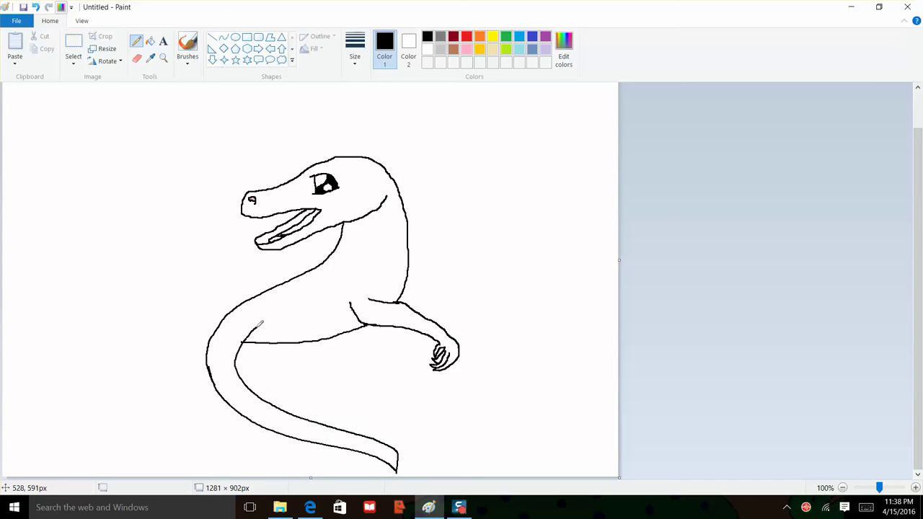
# - Erase the belly line and the blunt end of the tail, and redraw the tail tip as a sharp point
pyautogui.click(137, 59)
pyautogui.moveTo(241, 343)
pyautogui.mouseDown()
pyautogui.moveTo(254, 330)
pyautogui.moveTo(274, 342)
pyautogui.moveTo(360, 327)
pyautogui.mouseUp()
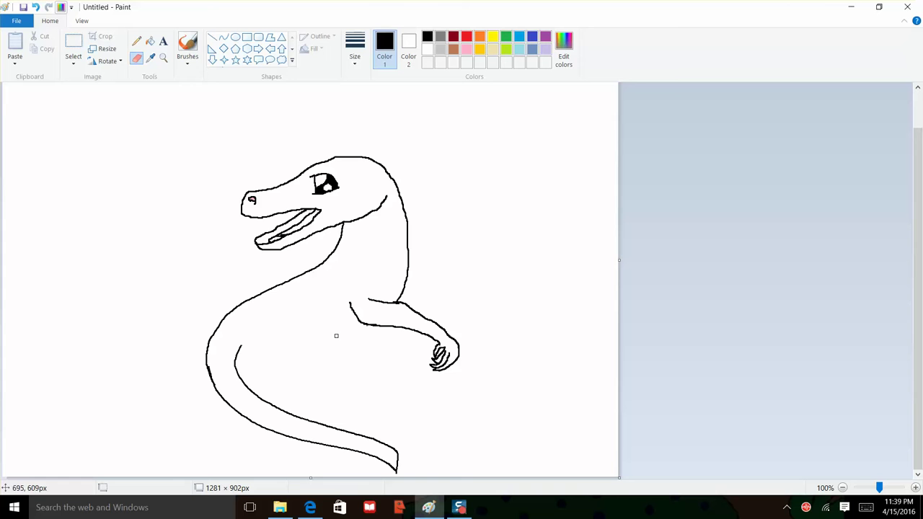
pyautogui.moveTo(389, 446); pyautogui.dragTo(402, 465)
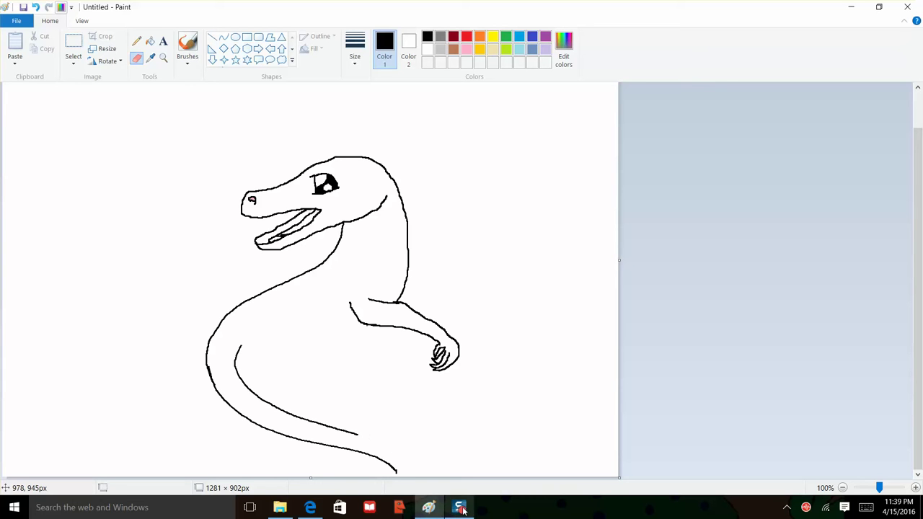
pyautogui.click(136, 41)
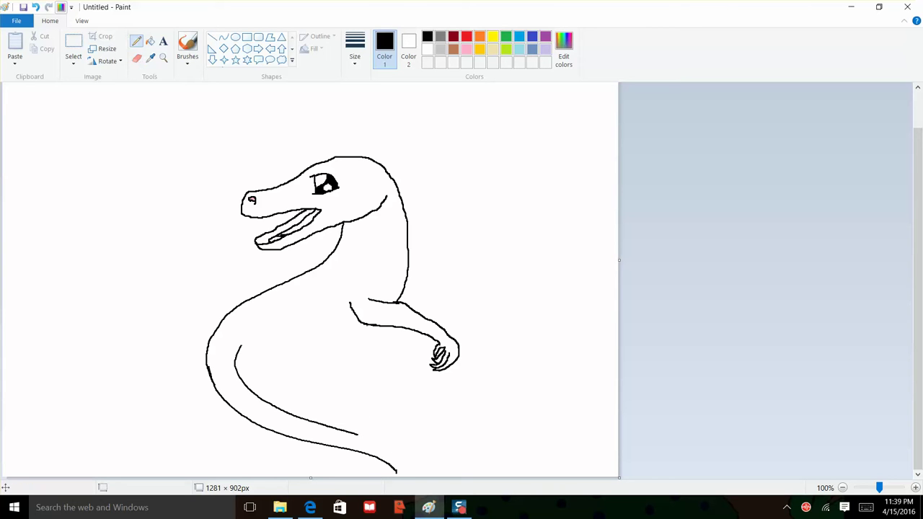
pyautogui.moveTo(359, 434); pyautogui.dragTo(394, 468)
# - Draw a hind leg behind the tail with a curved thigh and two edges, and join the tail's inner edge to the leg
pyautogui.click(136, 59)
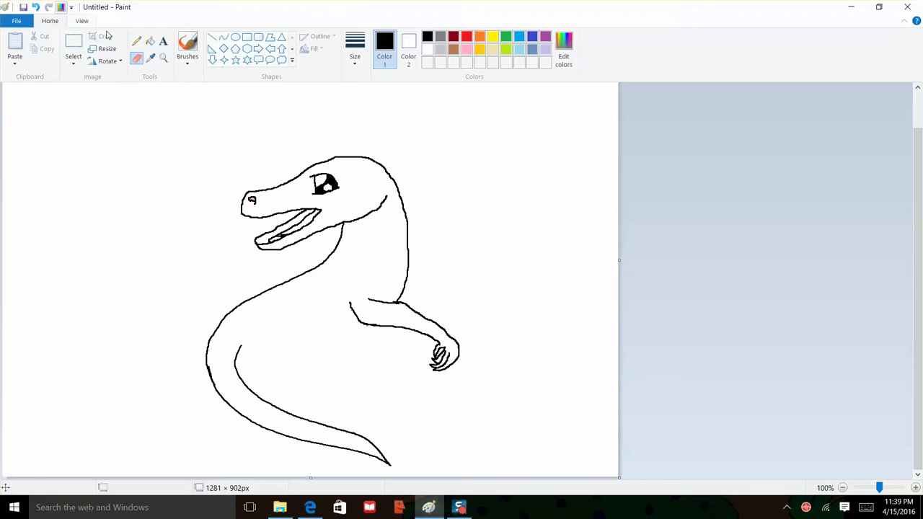
pyautogui.click(136, 42)
pyautogui.moveTo(275, 305)
pyautogui.mouseDown()
pyautogui.moveTo(307, 316)
pyautogui.moveTo(318, 339)
pyautogui.moveTo(298, 416)
pyautogui.mouseUp()
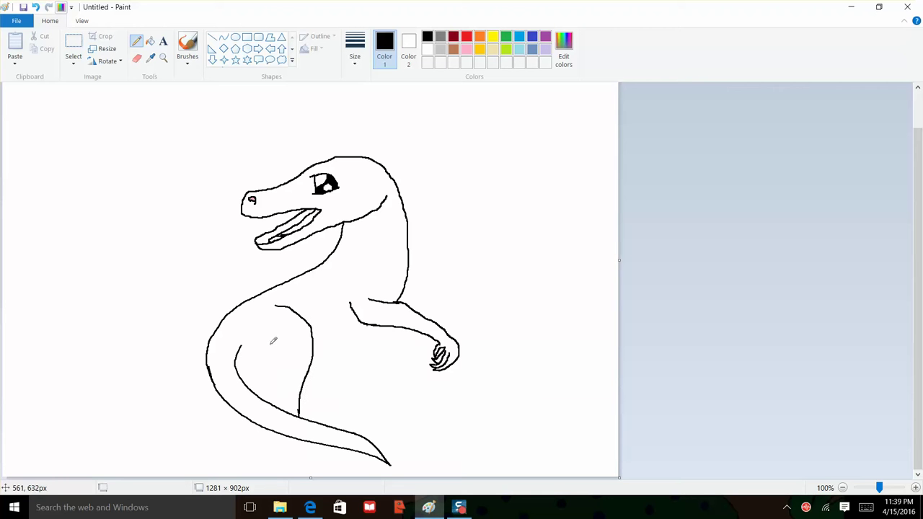
pyautogui.moveTo(252, 334); pyautogui.dragTo(265, 400)
pyautogui.moveTo(239, 351); pyautogui.dragTo(252, 343)
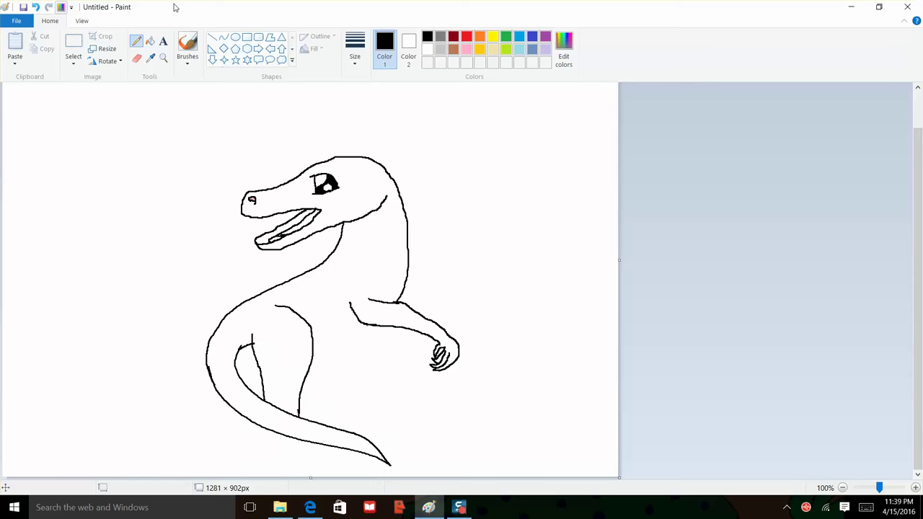
# - Erase the hind leg's front edge below the thigh curve and redraw it as a slanted line narrowing the leg toward the tail
pyautogui.click(137, 59)
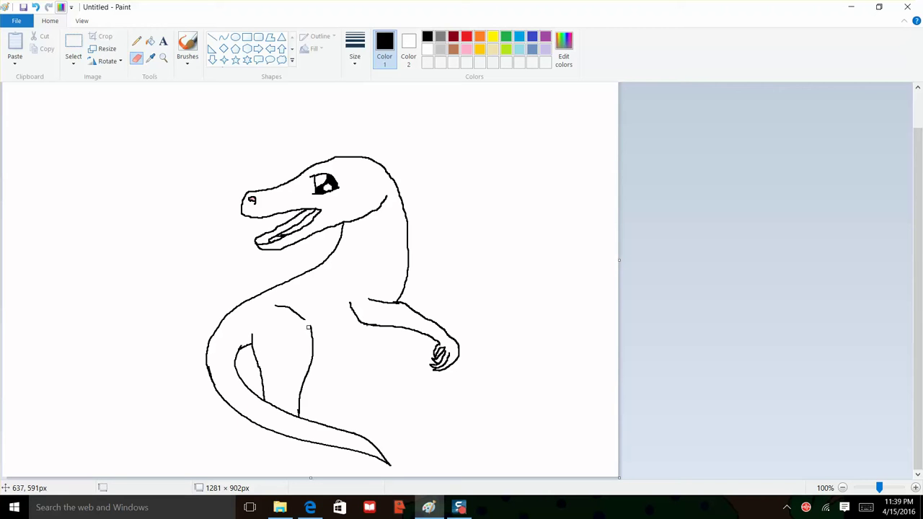
pyautogui.moveTo(308, 328); pyautogui.dragTo(306, 375)
pyautogui.click(137, 41)
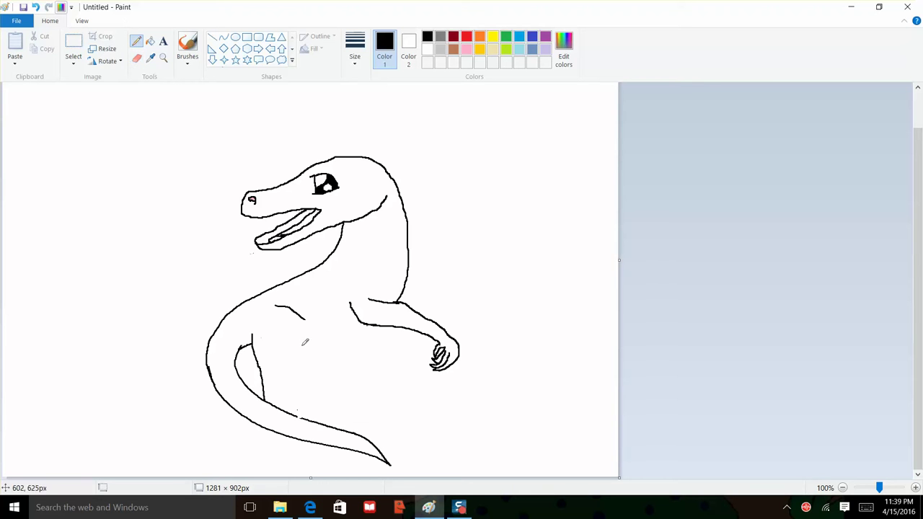
pyautogui.moveTo(302, 352); pyautogui.dragTo(286, 410)
pyautogui.moveTo(305, 351)
pyautogui.mouseDown()
pyautogui.moveTo(309, 332)
pyautogui.moveTo(297, 318)
pyautogui.moveTo(268, 309)
pyautogui.moveTo(290, 319)
pyautogui.moveTo(302, 312)
pyautogui.moveTo(301, 334)
pyautogui.mouseUp()
# - Redraw the thigh as a rounded arc meeting the hind leg's front edge, and draw the belly line between arm and thigh
pyautogui.click(136, 60)
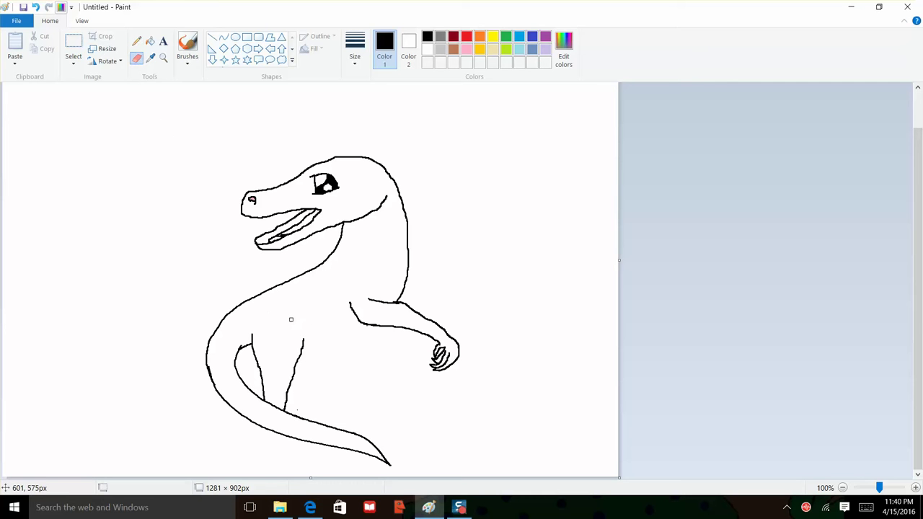
pyautogui.click(137, 41)
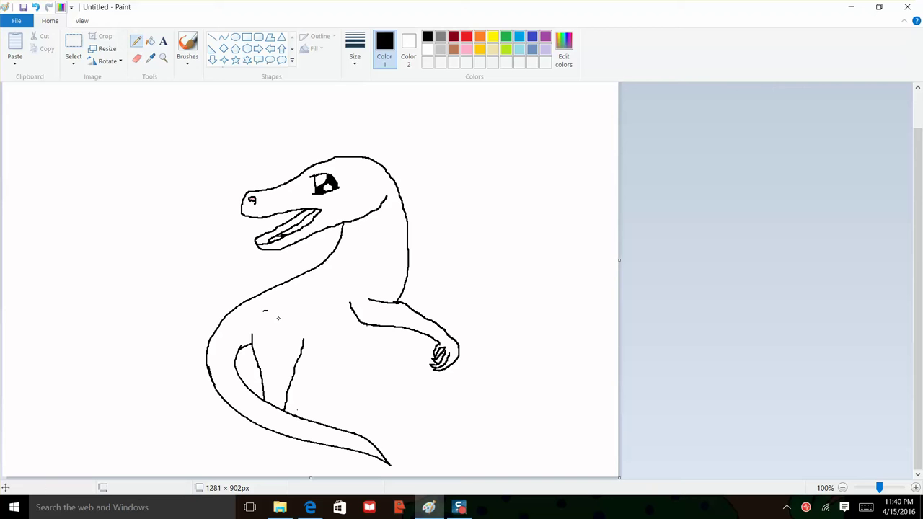
pyautogui.moveTo(267, 311)
pyautogui.mouseDown()
pyautogui.moveTo(299, 317)
pyautogui.moveTo(304, 341)
pyautogui.mouseUp()
pyautogui.moveTo(367, 320); pyautogui.dragTo(315, 329)
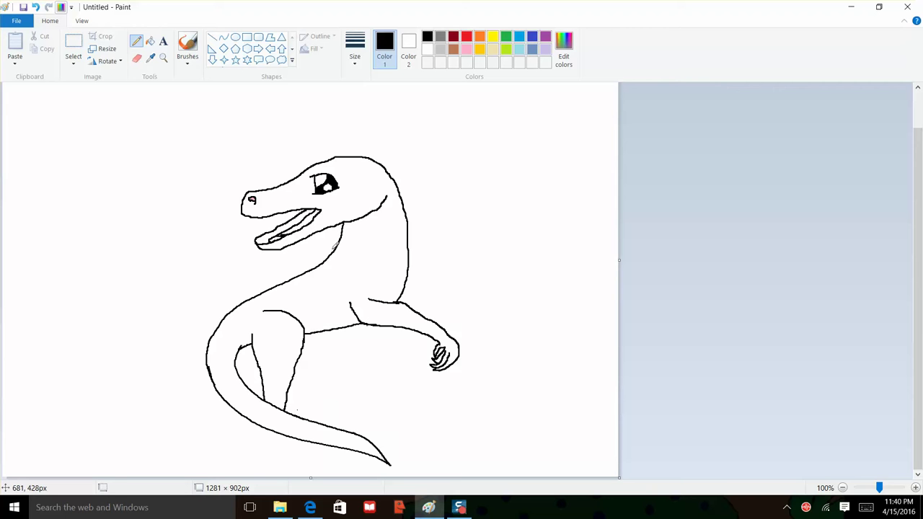
# - Draw four cross lines along the outside of the neck and upper back, starting under the jaw, and undo the last stray stroke
pyautogui.moveTo(342, 228)
pyautogui.mouseDown()
pyautogui.moveTo(335, 223)
pyautogui.moveTo(322, 242)
pyautogui.moveTo(331, 251)
pyautogui.moveTo(297, 262)
pyautogui.moveTo(301, 273)
pyautogui.mouseUp()
pyautogui.moveTo(261, 245); pyautogui.dragTo(273, 288)
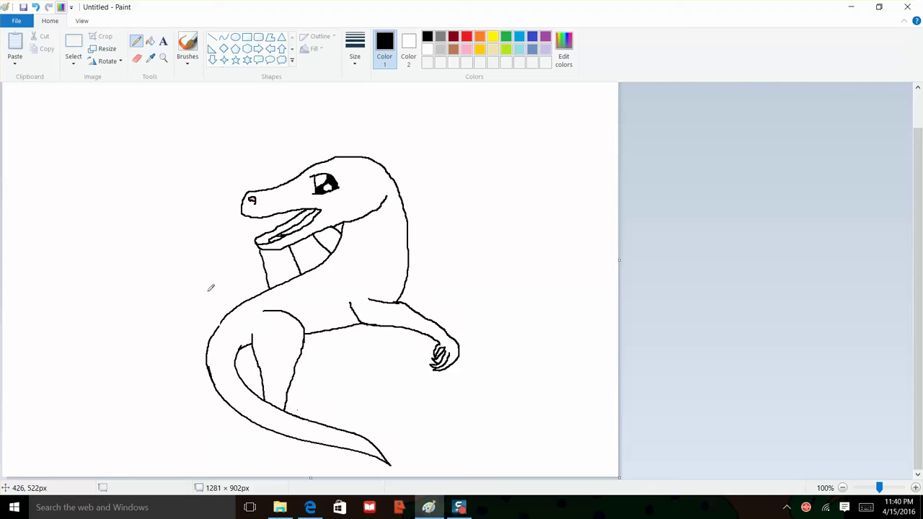
pyautogui.click(35, 6)
# - Try to add two more cross lines down the back and enclose them with a squared outer outline reaching the jaw
pyautogui.moveTo(225, 266)
pyautogui.mouseDown()
pyautogui.moveTo(237, 302)
pyautogui.moveTo(215, 312)
pyautogui.moveTo(218, 320)
pyautogui.mouseUp()
pyautogui.moveTo(196, 340)
pyautogui.mouseDown()
pyautogui.moveTo(212, 339)
pyautogui.moveTo(192, 271)
pyautogui.moveTo(258, 240)
pyautogui.mouseUp()
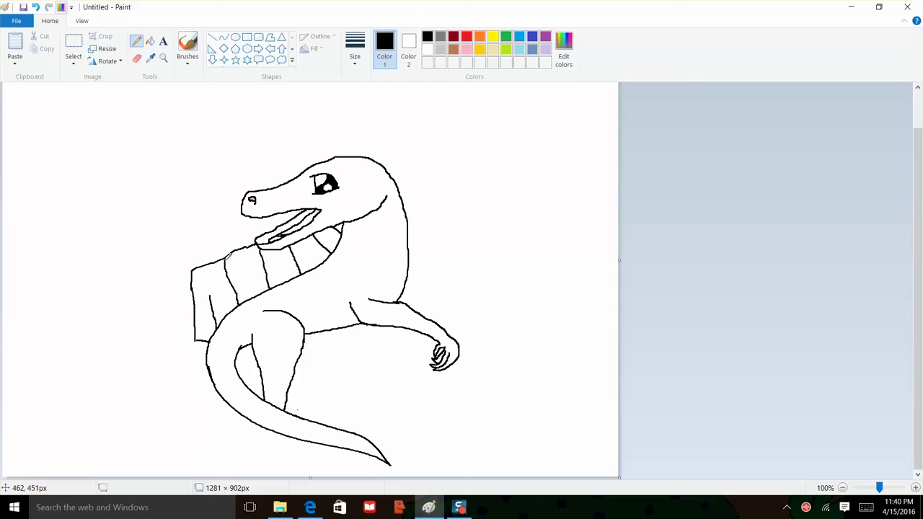
pyautogui.moveTo(211, 297)
pyautogui.mouseDown()
pyautogui.moveTo(208, 264)
pyautogui.moveTo(191, 296)
pyautogui.moveTo(196, 266)
pyautogui.moveTo(194, 303)
pyautogui.mouseUp()
# - Try to replace the squared corner of the back crest with a curved outer edge, erasing the leftover straight lines
pyautogui.click(137, 59)
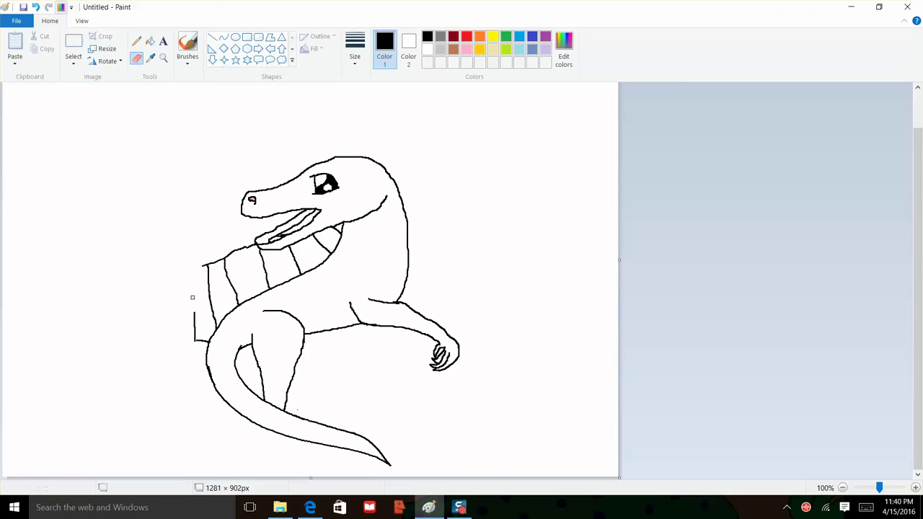
pyautogui.click(136, 41)
pyautogui.moveTo(208, 265); pyautogui.dragTo(199, 334)
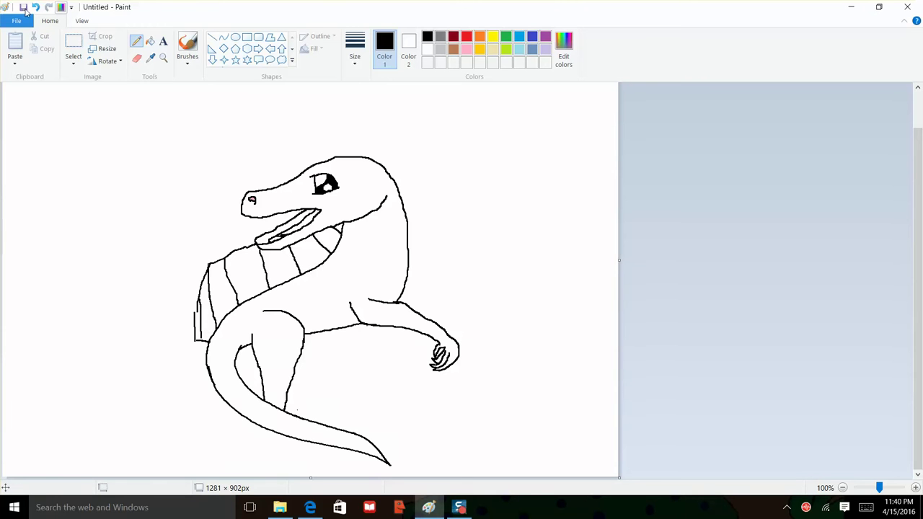
pyautogui.click(35, 7)
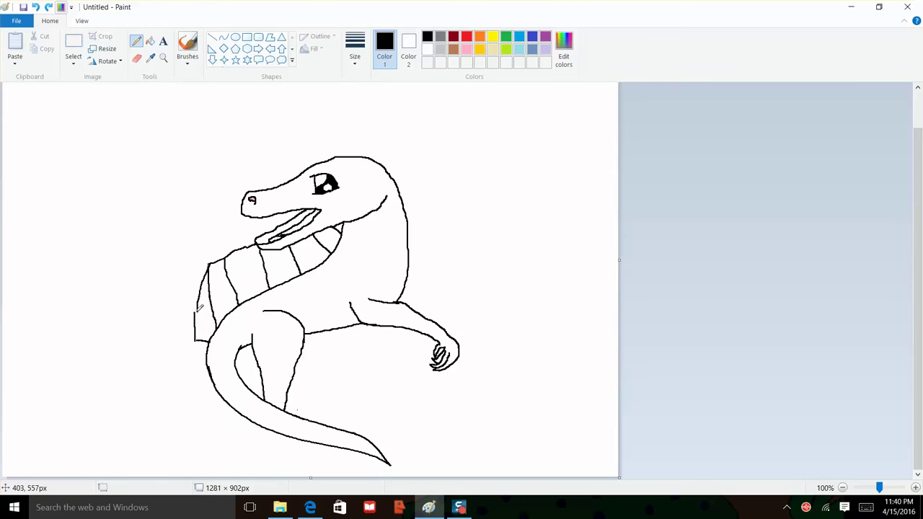
pyautogui.moveTo(200, 308); pyautogui.dragTo(209, 340)
pyautogui.click(136, 58)
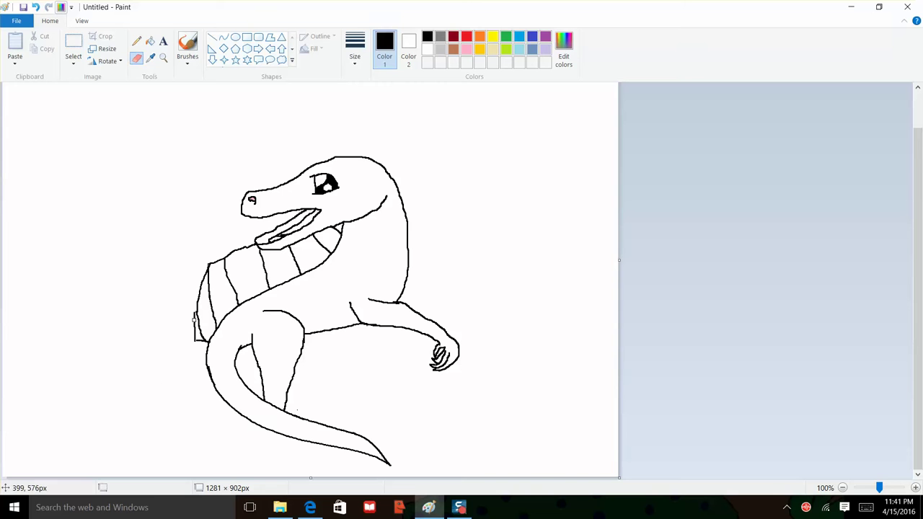
pyautogui.moveTo(193, 317); pyautogui.dragTo(197, 345)
# - Undo the back crest's outer outline and its two lowest cross lines
pyautogui.click(34, 7)
pyautogui.click(34, 8)
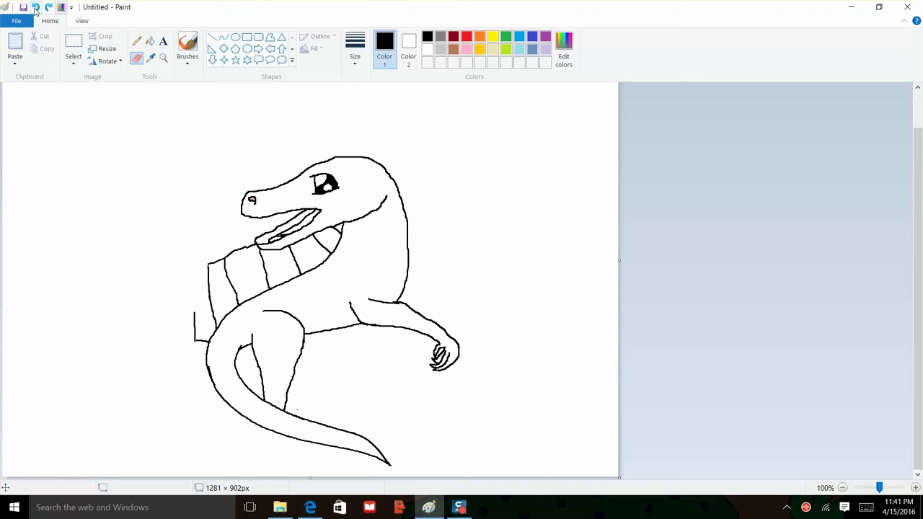
pyautogui.click(34, 8)
pyautogui.click(35, 7)
pyautogui.click(34, 8)
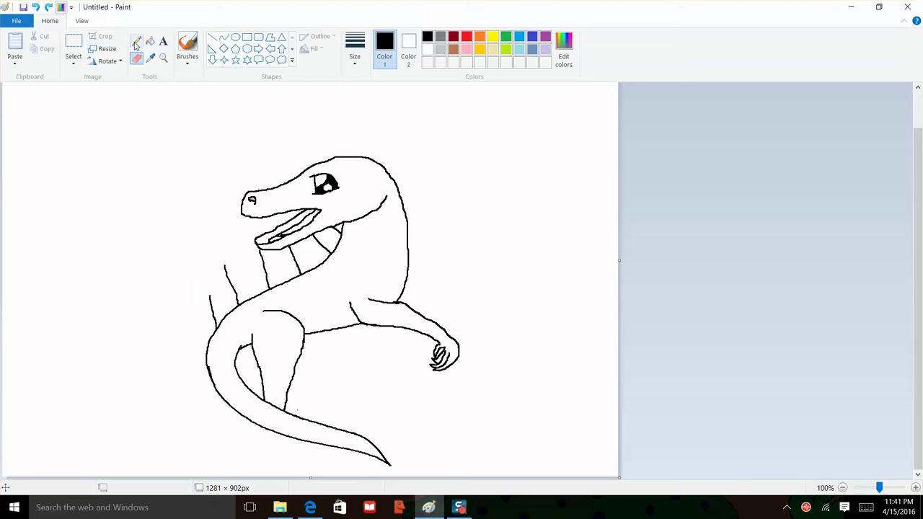
pyautogui.click(35, 7)
pyautogui.click(34, 8)
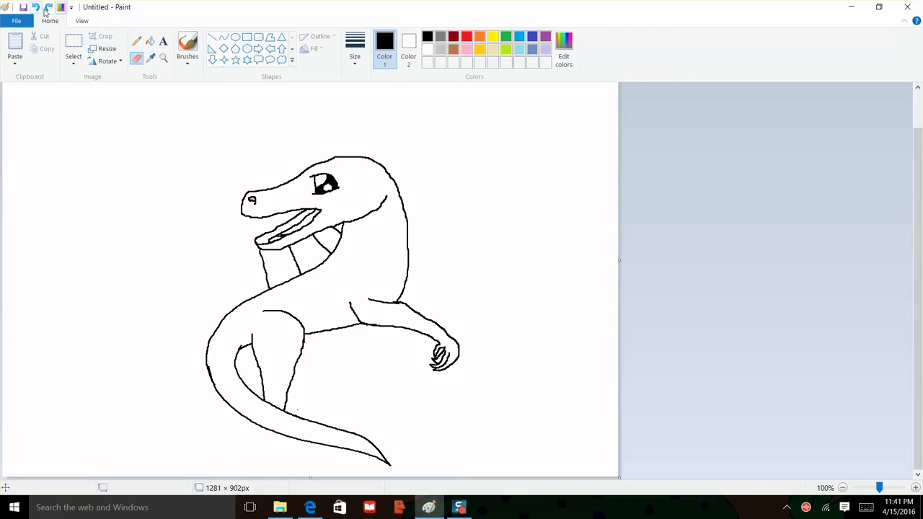
# - Draw new cross lines down the back to the tail base and enclose the crest with a smooth curved outline up to the jaw
pyautogui.click(137, 42)
pyautogui.moveTo(229, 275); pyautogui.dragTo(236, 302)
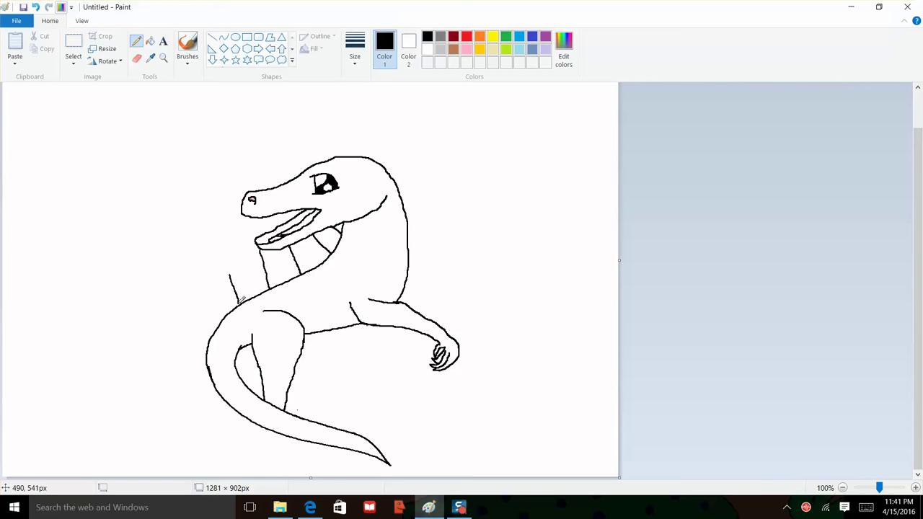
pyautogui.moveTo(228, 262)
pyautogui.mouseDown()
pyautogui.moveTo(238, 301)
pyautogui.moveTo(220, 322)
pyautogui.moveTo(226, 331)
pyautogui.mouseUp()
pyautogui.moveTo(199, 361); pyautogui.dragTo(223, 365)
pyautogui.moveTo(203, 361)
pyautogui.mouseDown()
pyautogui.moveTo(231, 381)
pyautogui.moveTo(196, 354)
pyautogui.moveTo(212, 312)
pyautogui.mouseUp()
pyautogui.click(35, 7)
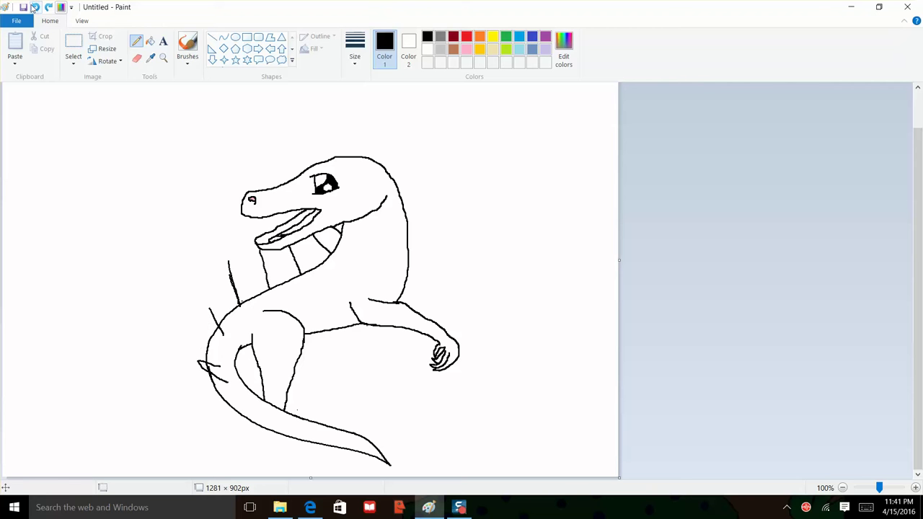
pyautogui.moveTo(202, 341)
pyautogui.mouseDown()
pyautogui.moveTo(218, 275)
pyautogui.moveTo(258, 238)
pyautogui.mouseUp()
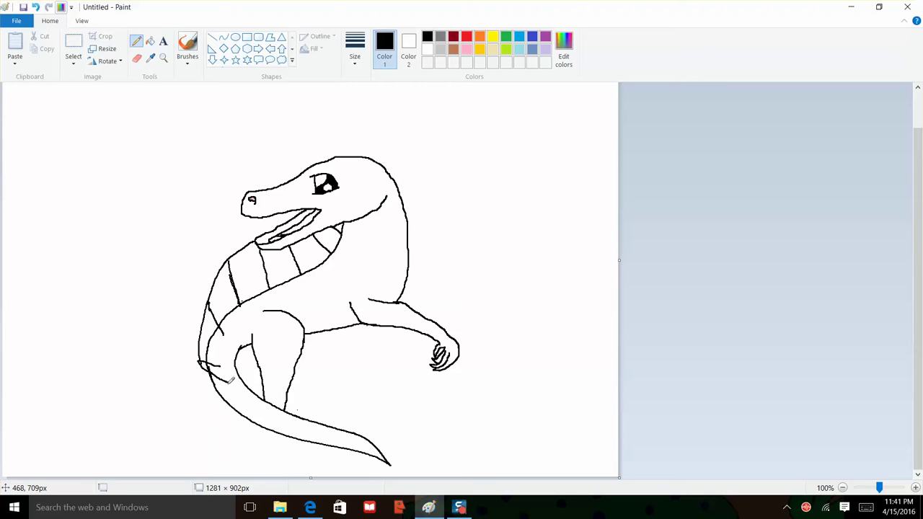
# - Erase the overlapping lines at the tail base and draw a curved inner edge from the back down to the crest's lower tip
pyautogui.moveTo(229, 381)
pyautogui.mouseDown()
pyautogui.moveTo(226, 329)
pyautogui.moveTo(238, 307)
pyautogui.mouseUp()
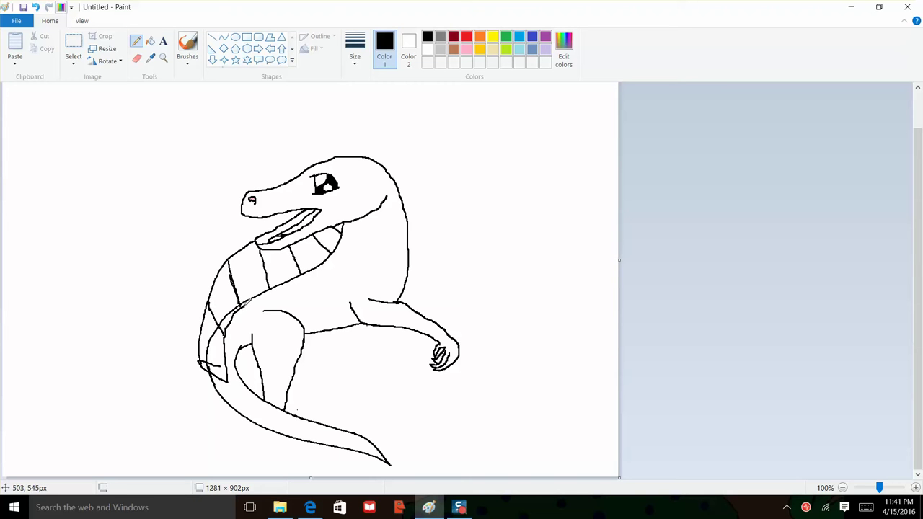
pyautogui.click(35, 7)
pyautogui.click(136, 58)
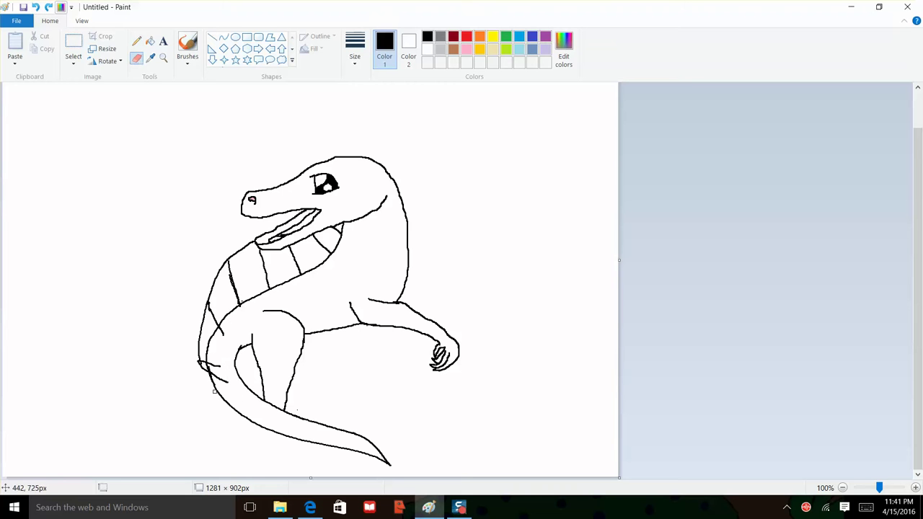
pyautogui.moveTo(212, 370)
pyautogui.mouseDown()
pyautogui.moveTo(199, 361)
pyautogui.moveTo(229, 378)
pyautogui.mouseUp()
pyautogui.click(136, 41)
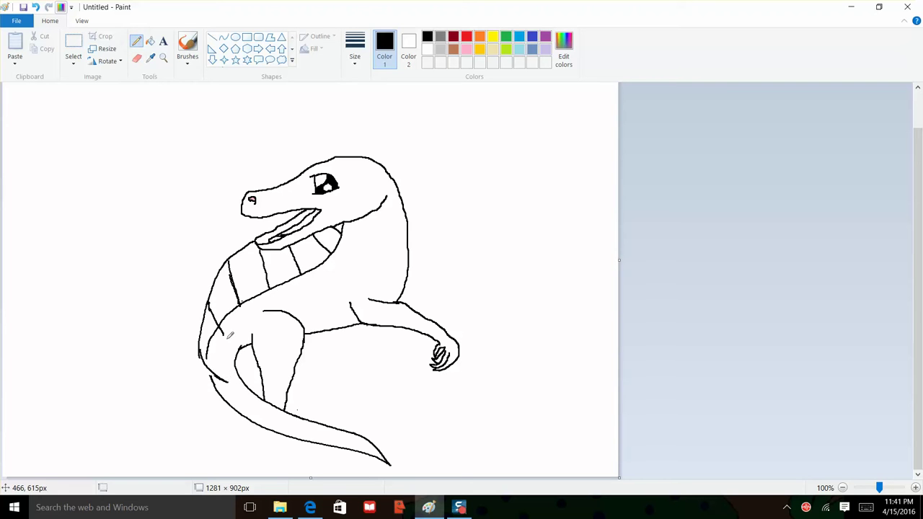
pyautogui.moveTo(240, 306)
pyautogui.mouseDown()
pyautogui.moveTo(227, 359)
pyautogui.moveTo(235, 386)
pyautogui.mouseUp()
# - Erase the old back line left inside the crest and close the gap at the crest's lower outer corner
pyautogui.click(137, 58)
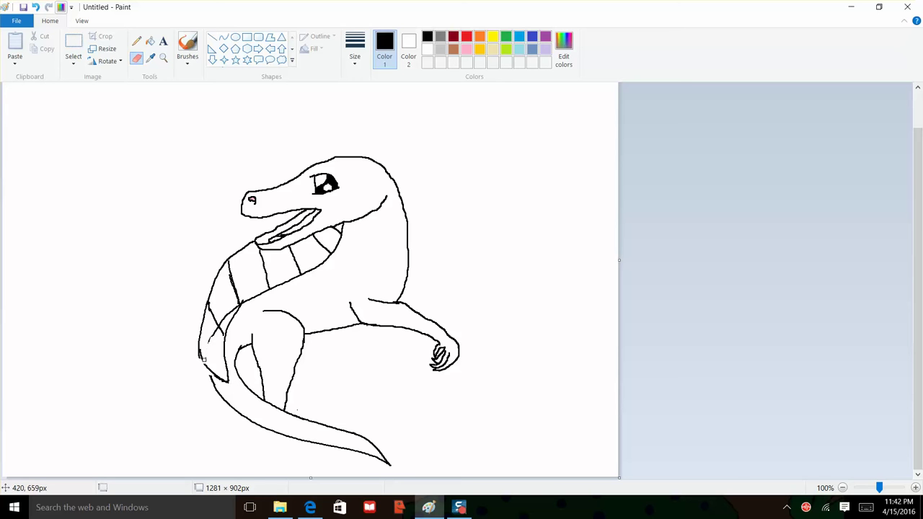
pyautogui.moveTo(209, 340); pyautogui.dragTo(214, 330)
pyautogui.click(135, 43)
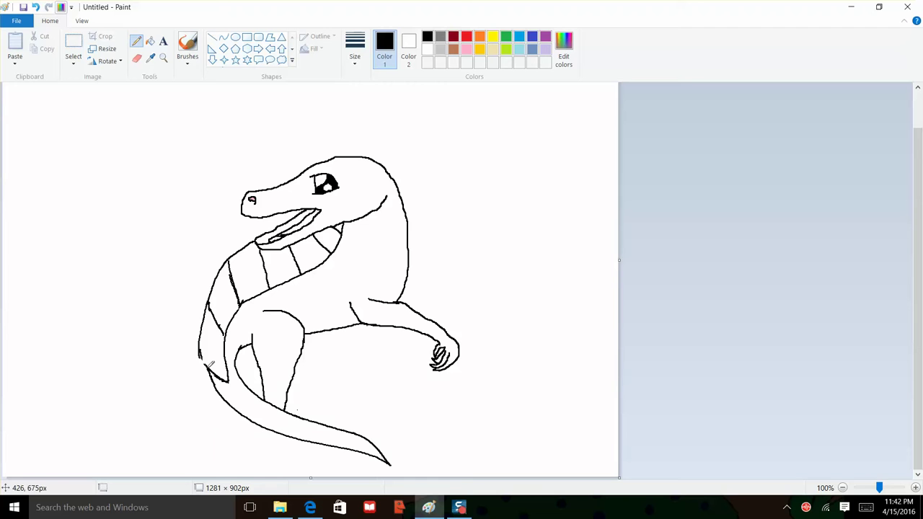
pyautogui.moveTo(208, 364); pyautogui.dragTo(206, 360)
pyautogui.click(36, 7)
pyautogui.moveTo(209, 370); pyautogui.dragTo(198, 346)
pyautogui.moveTo(241, 430); pyautogui.dragTo(267, 427)
pyautogui.click(35, 8)
pyautogui.moveTo(265, 426); pyautogui.dragTo(236, 439)
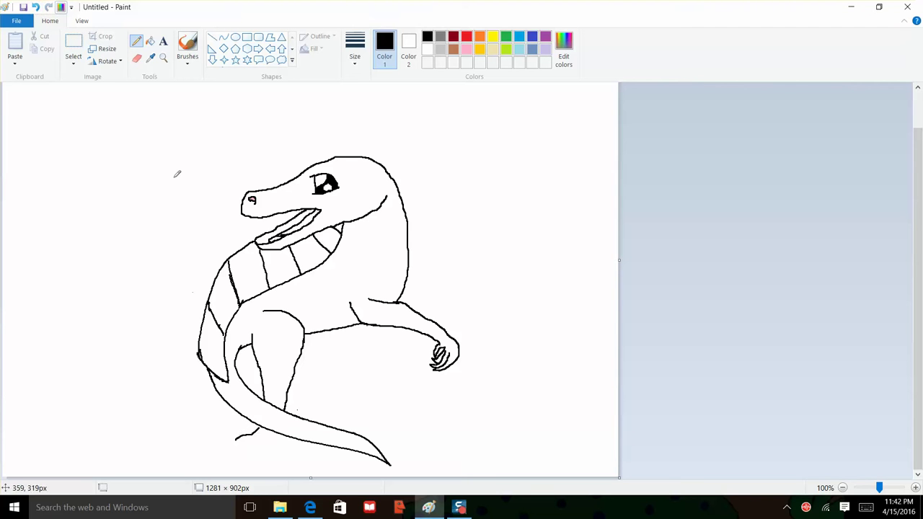
pyautogui.click(35, 7)
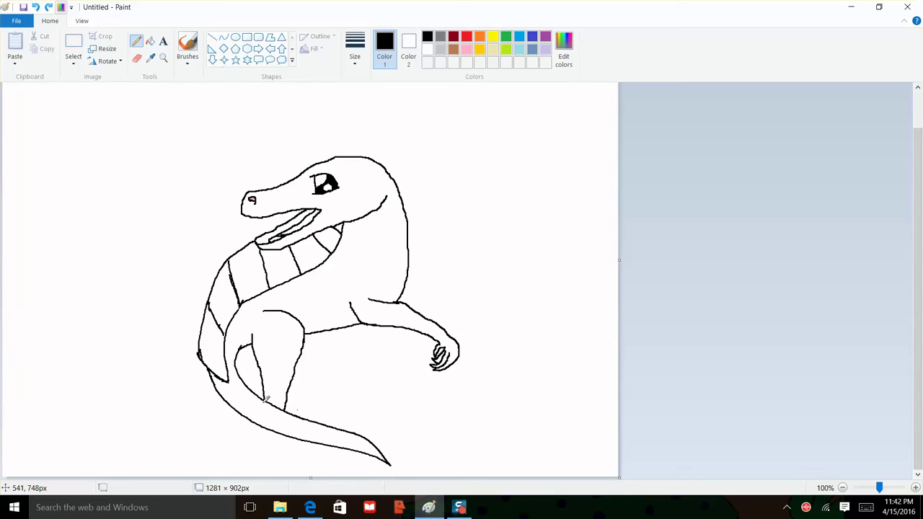
# - Draw a small pointed foot sticking out below the tail under the hind leg, and erase its excess tip
pyautogui.moveTo(265, 425)
pyautogui.mouseDown()
pyautogui.moveTo(248, 444)
pyautogui.moveTo(273, 430)
pyautogui.mouseUp()
pyautogui.click(137, 59)
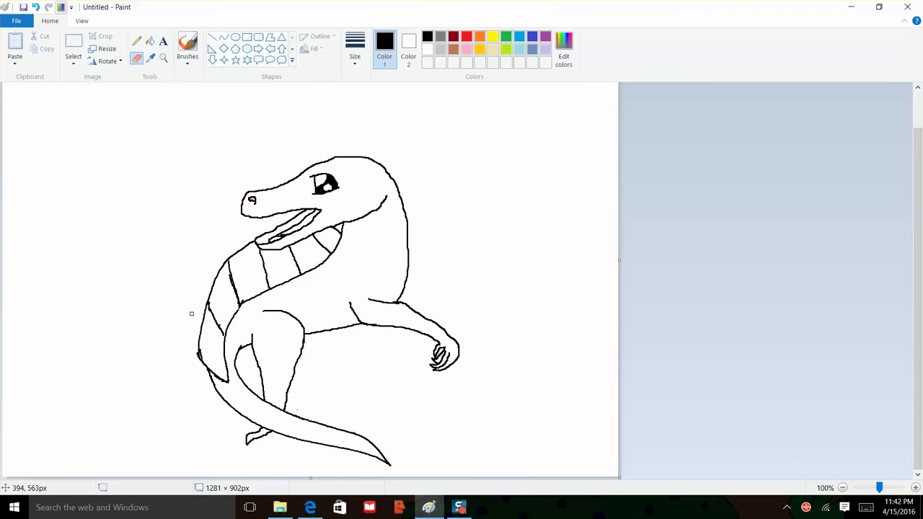
pyautogui.moveTo(249, 445); pyautogui.dragTo(256, 442)
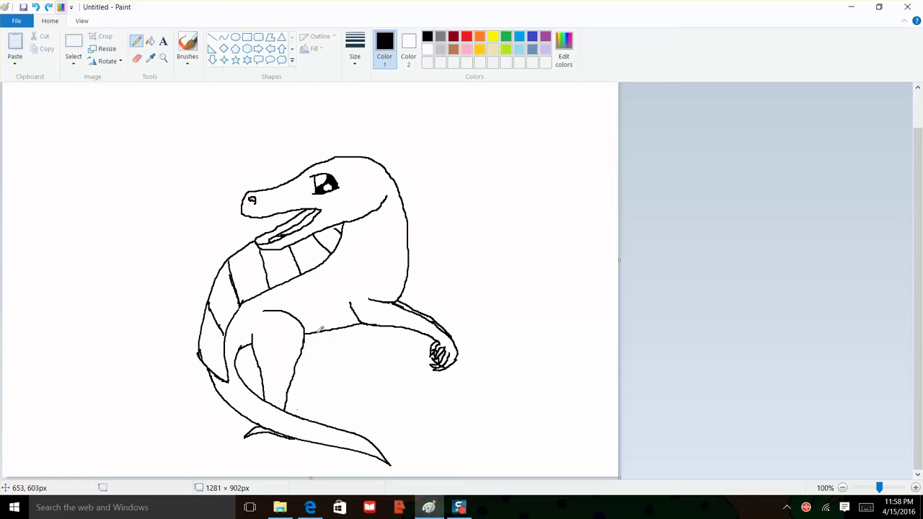
# - Draw the far hind leg's edge from the belly to the tail, and a short line between the near leg and tail's inner curve
pyautogui.moveTo(321, 330); pyautogui.dragTo(310, 367)
pyautogui.click(35, 8)
pyautogui.moveTo(321, 329); pyautogui.dragTo(293, 403)
pyautogui.moveTo(254, 332); pyautogui.dragTo(241, 345)
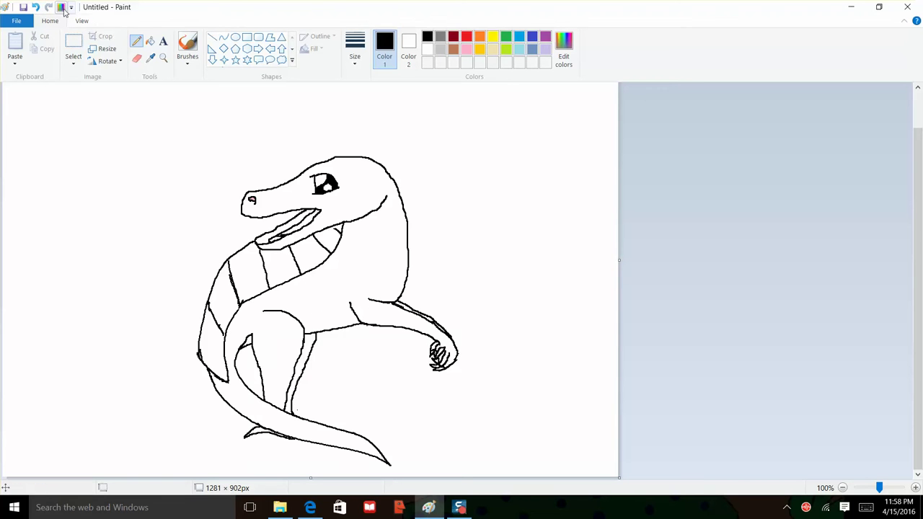
pyautogui.click(36, 7)
# - Draw an underbelly line across the chest and from the arm to the thigh, and erase the end overshooting the chest outline
pyautogui.moveTo(410, 243); pyautogui.dragTo(372, 297)
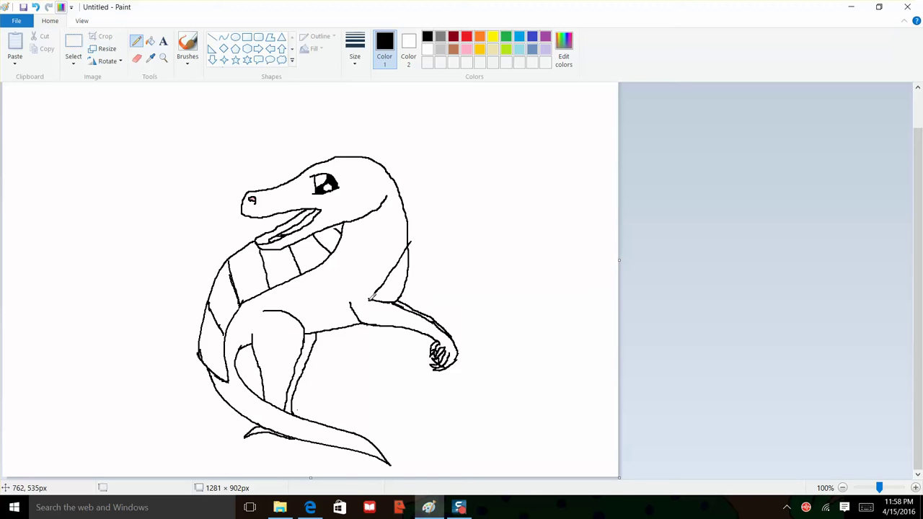
pyautogui.moveTo(352, 309); pyautogui.dragTo(304, 325)
pyautogui.click(136, 61)
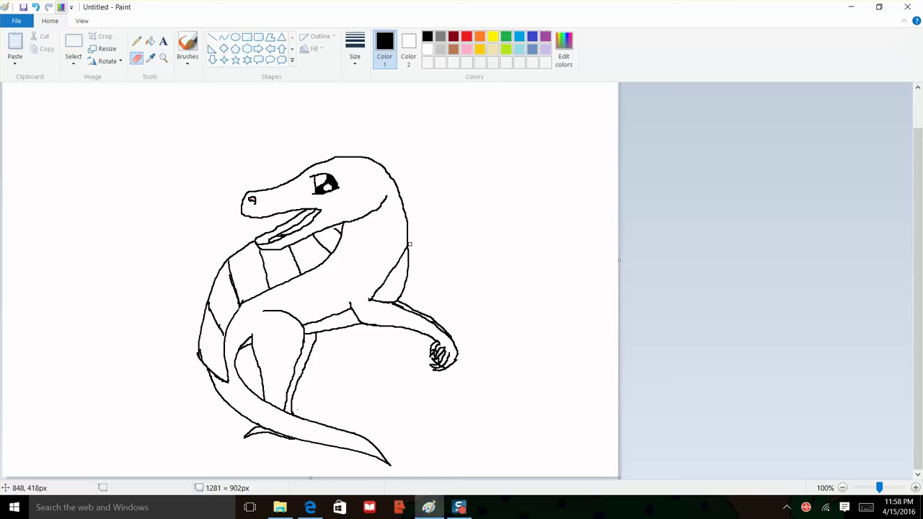
pyautogui.click(138, 42)
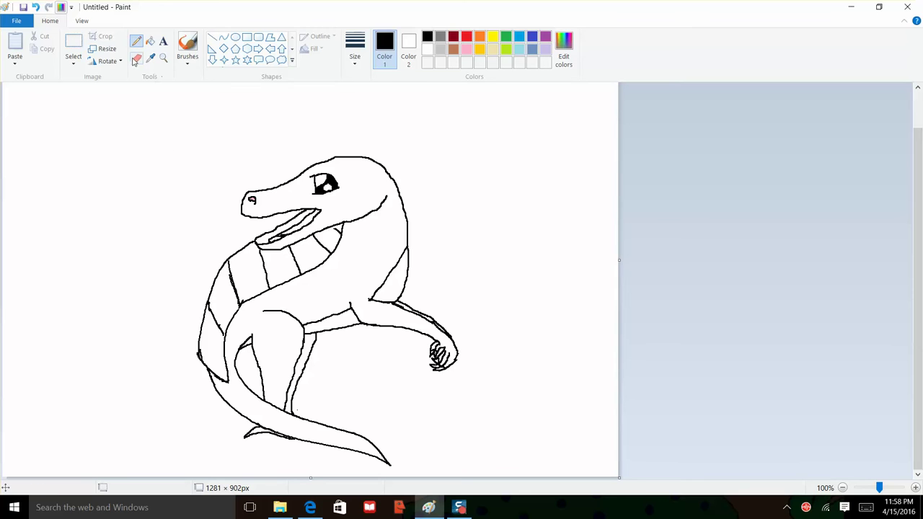
# - Change the eraser size and erase the black smudge inside the lower part of the mouth
pyautogui.click(138, 60)
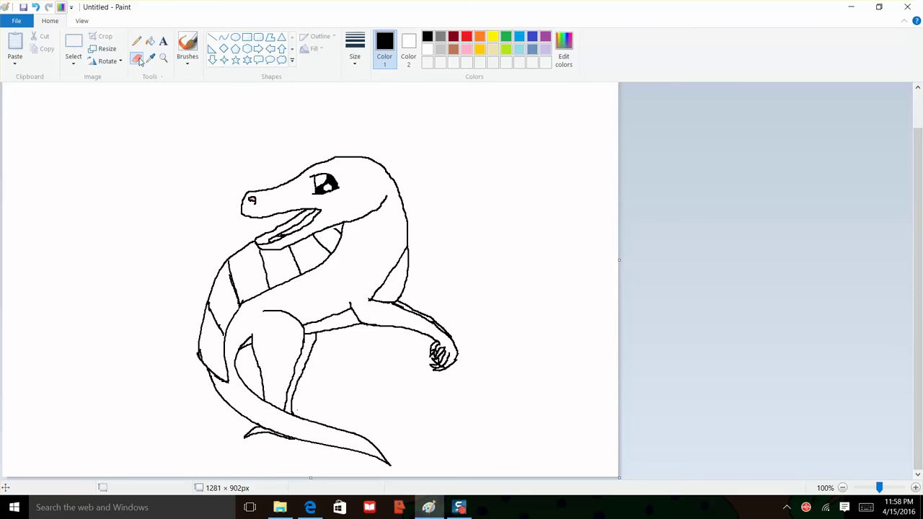
pyautogui.click(91, 24)
pyautogui.click(15, 41)
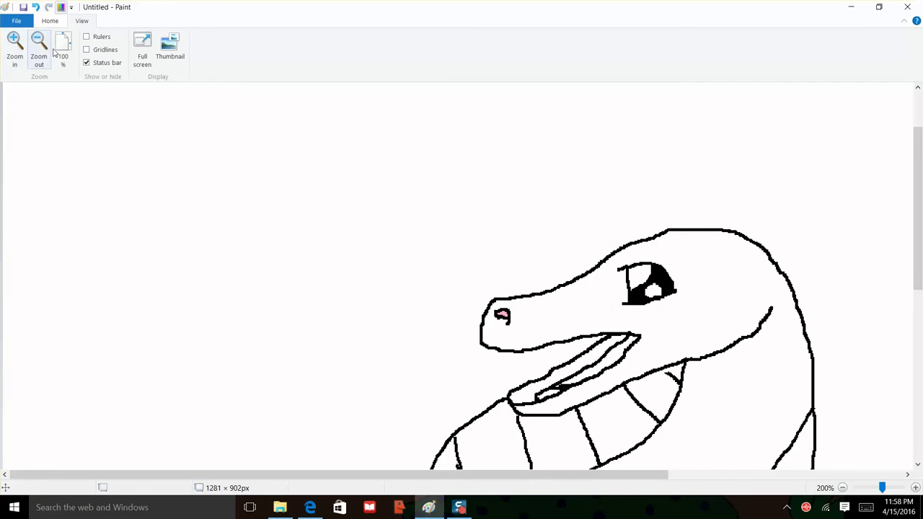
pyautogui.click(57, 23)
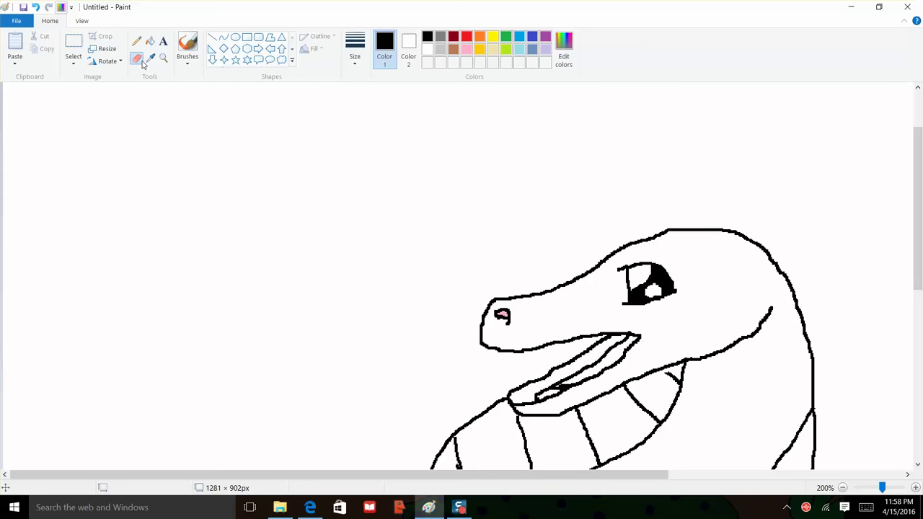
pyautogui.click(360, 66)
pyautogui.click(356, 86)
# - Undo the stray vertical pencil line crossing the body
pyautogui.click(136, 42)
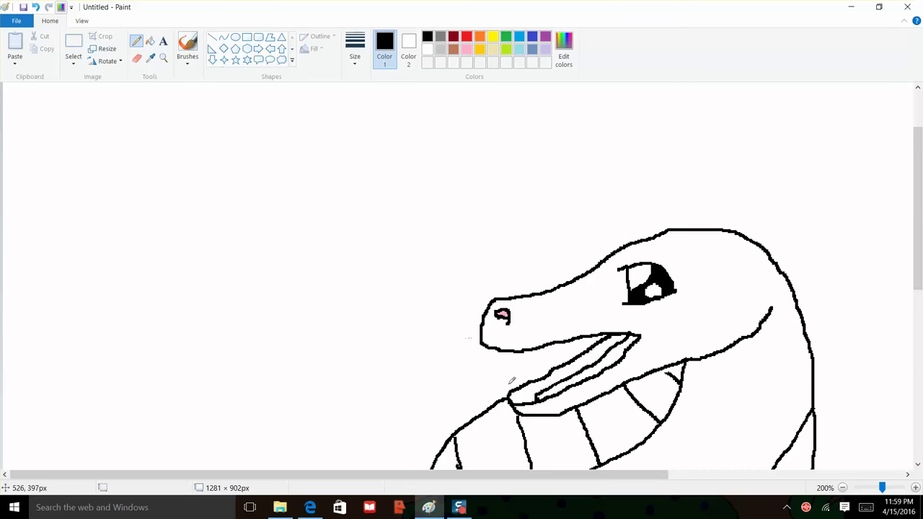
pyautogui.scroll(-10, 468, 338)
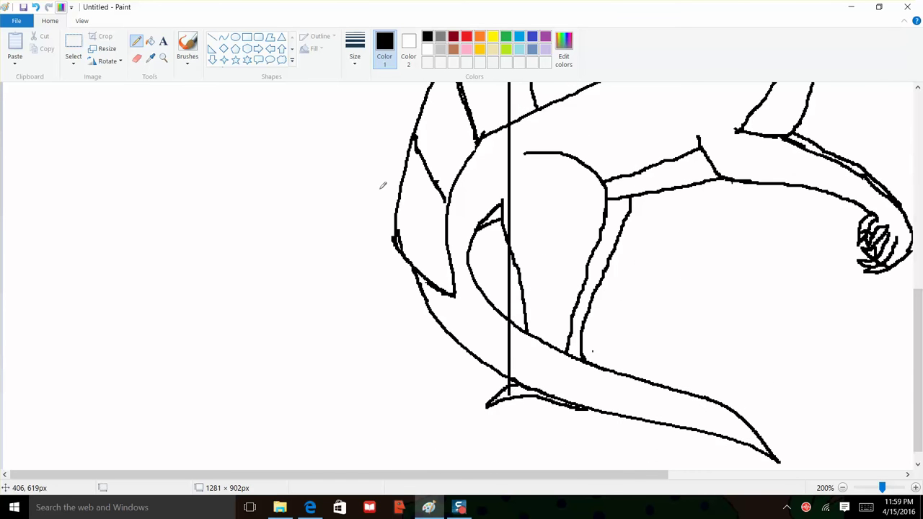
pyautogui.click(37, 7)
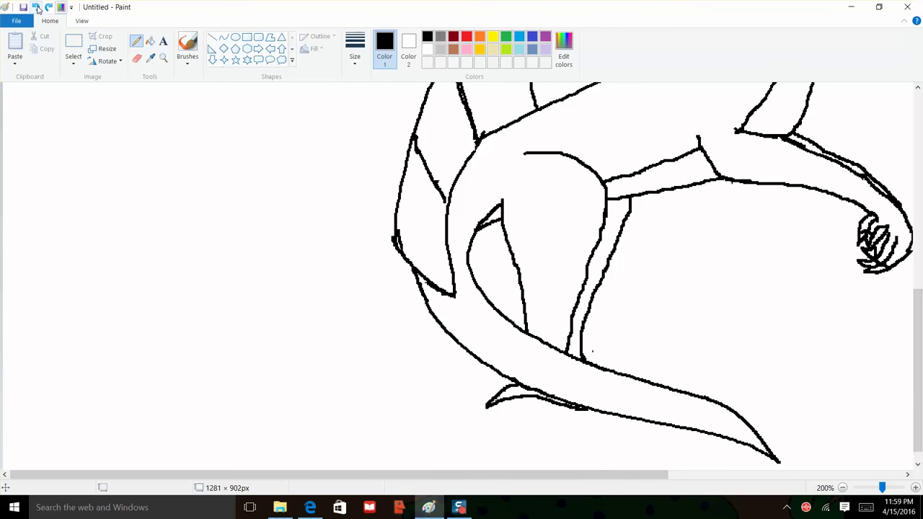
pyautogui.scroll(10, 462, 289)
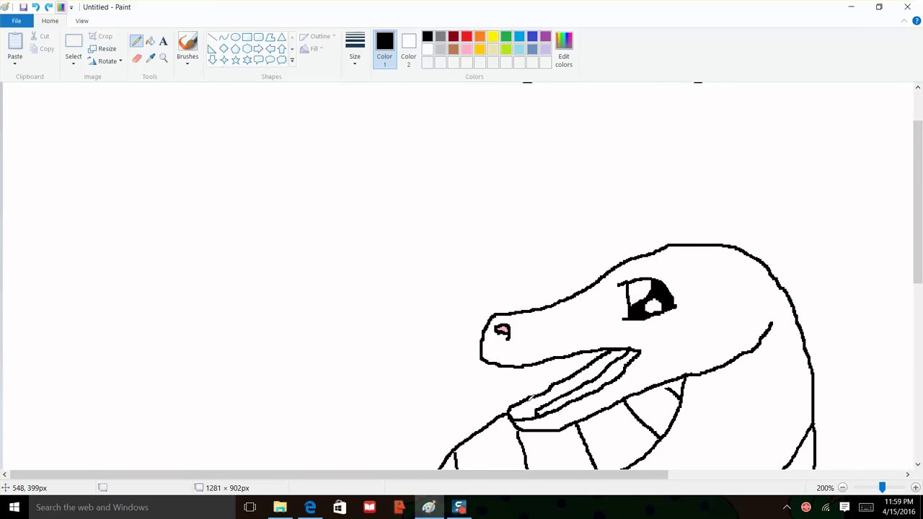
pyautogui.scroll(-5, 517, 403)
pyautogui.hotkey('ctrl', 'y')
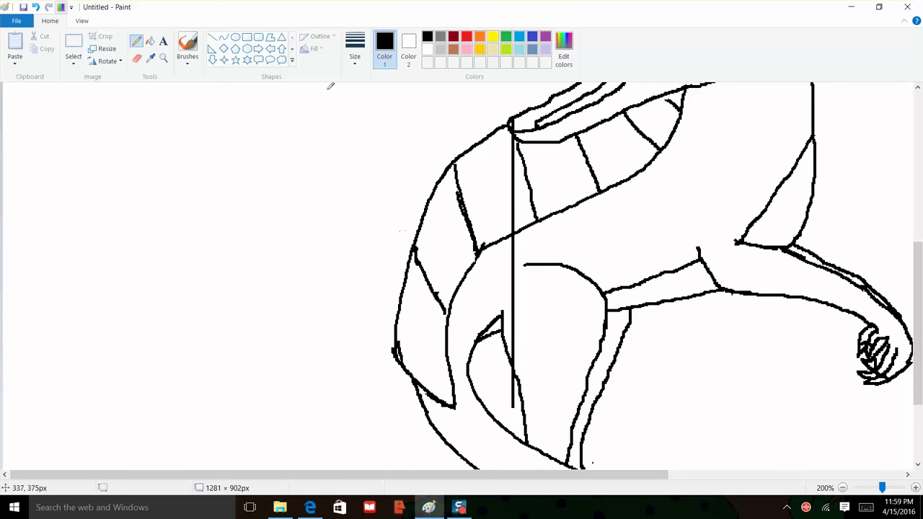
pyautogui.click(35, 7)
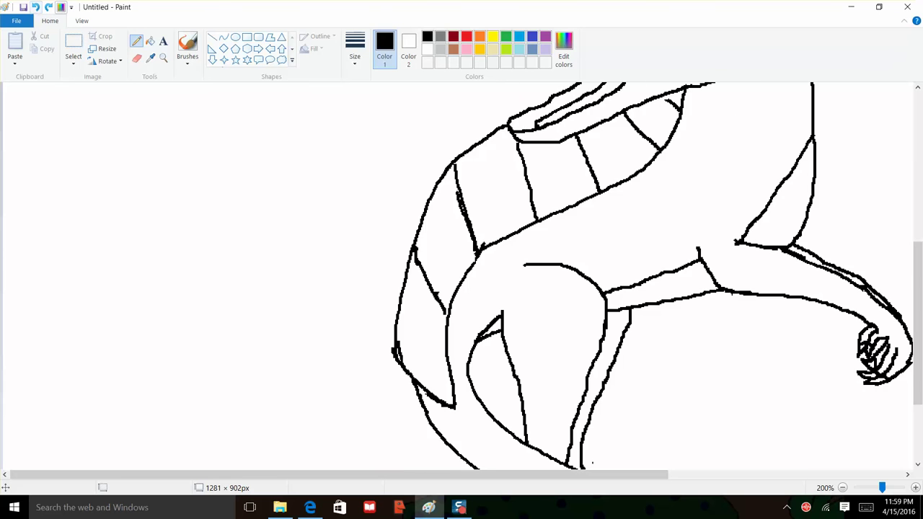
# - Try to draw fangs under the tip of the upper jaw with the thick pencil line
pyautogui.scroll(3, 60, 7)
pyautogui.scroll(1, 669, 301)
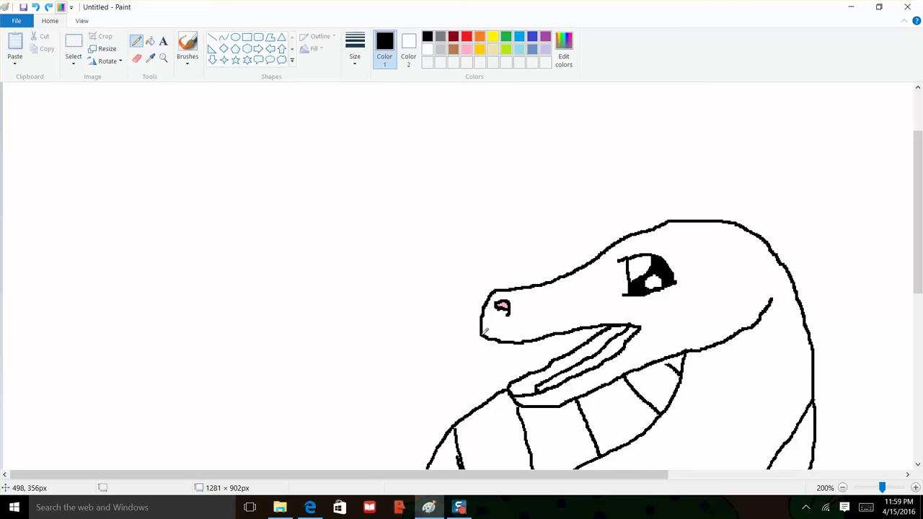
pyautogui.moveTo(482, 329)
pyautogui.mouseDown()
pyautogui.moveTo(499, 356)
pyautogui.moveTo(501, 339)
pyautogui.moveTo(519, 344)
pyautogui.mouseUp()
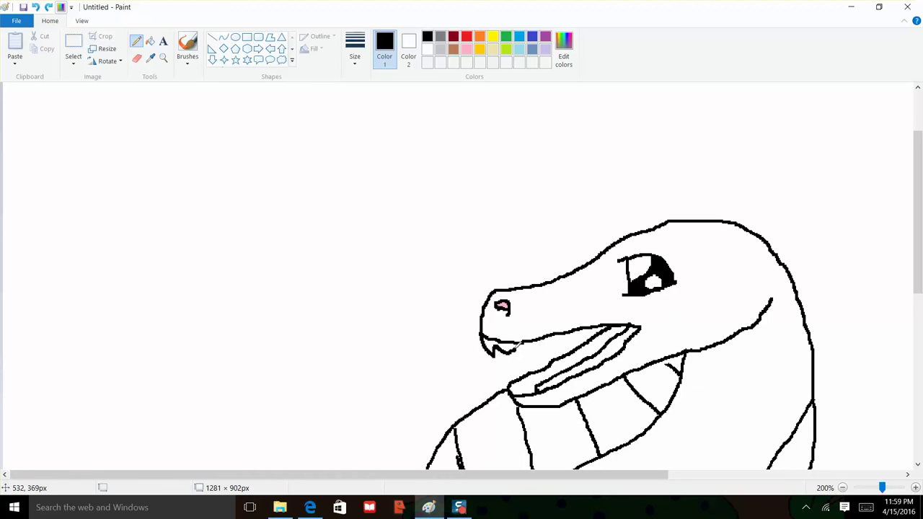
pyautogui.click(35, 7)
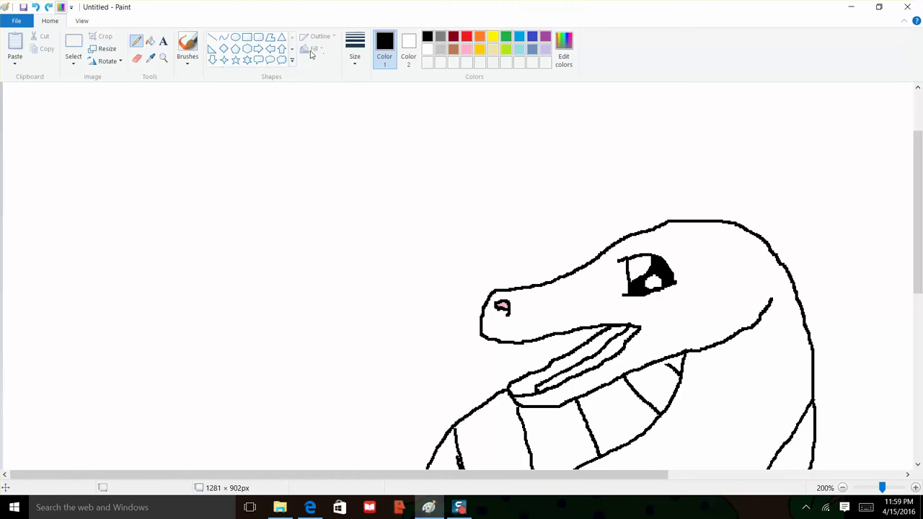
# - Set a thinner pencil line and draw jagged teeth along the upper jaw and along both edges of the lower jaw
pyautogui.click(354, 51)
pyautogui.click(327, 128)
pyautogui.moveTo(483, 331)
pyautogui.mouseDown()
pyautogui.moveTo(496, 358)
pyautogui.moveTo(504, 342)
pyautogui.moveTo(514, 350)
pyautogui.moveTo(580, 328)
pyautogui.mouseUp()
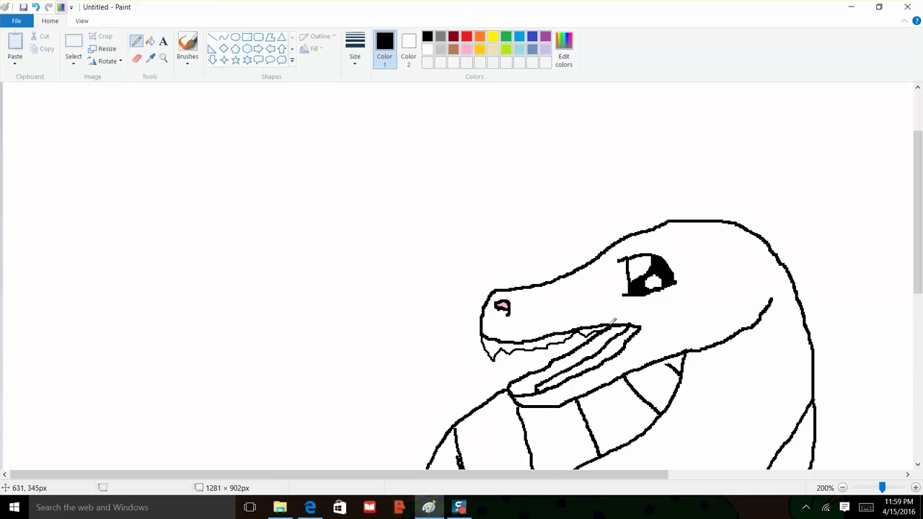
pyautogui.moveTo(642, 326)
pyautogui.mouseDown()
pyautogui.moveTo(609, 355)
pyautogui.moveTo(529, 382)
pyautogui.mouseUp()
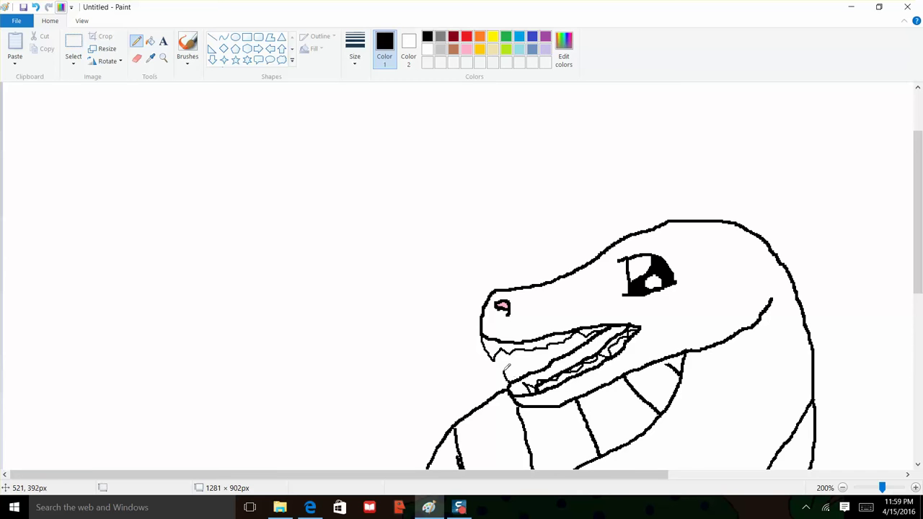
pyautogui.moveTo(504, 375); pyautogui.dragTo(578, 346)
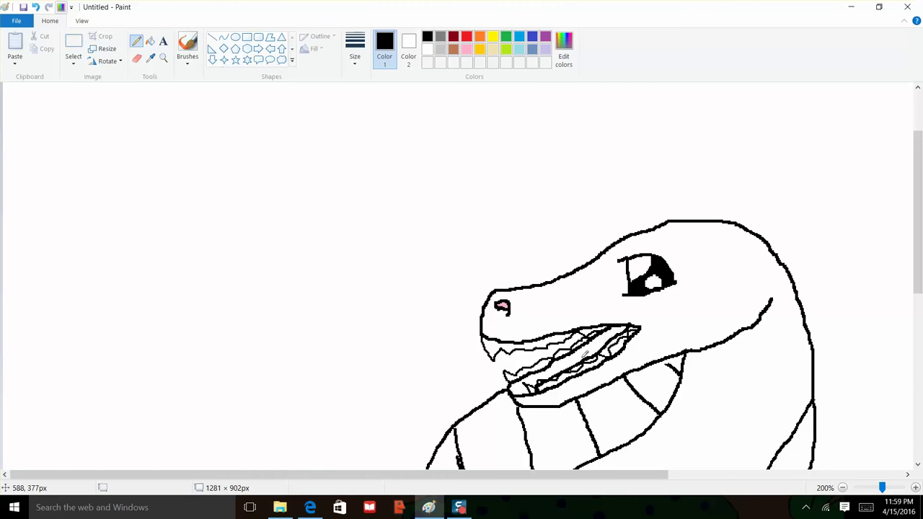
# - Draw a thin tongue line inside the open mouth, from the front lower teeth to the back corner
pyautogui.click(137, 59)
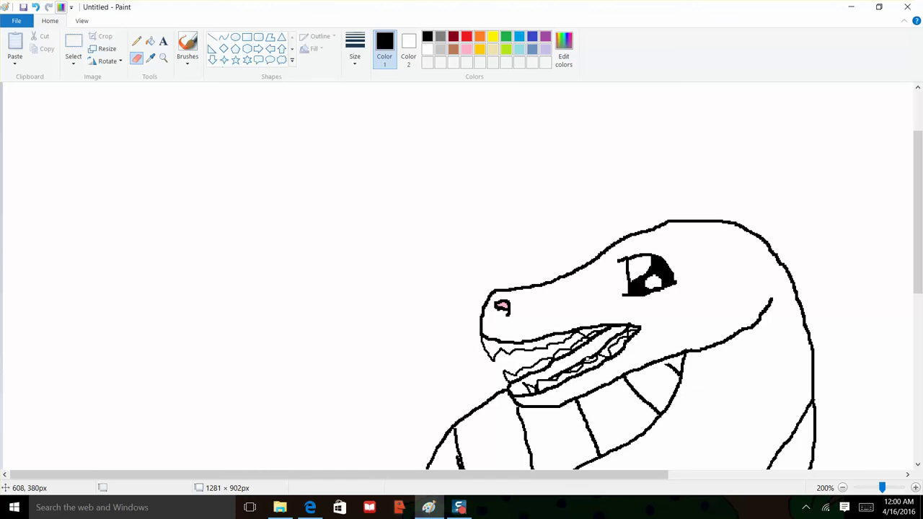
pyautogui.click(137, 42)
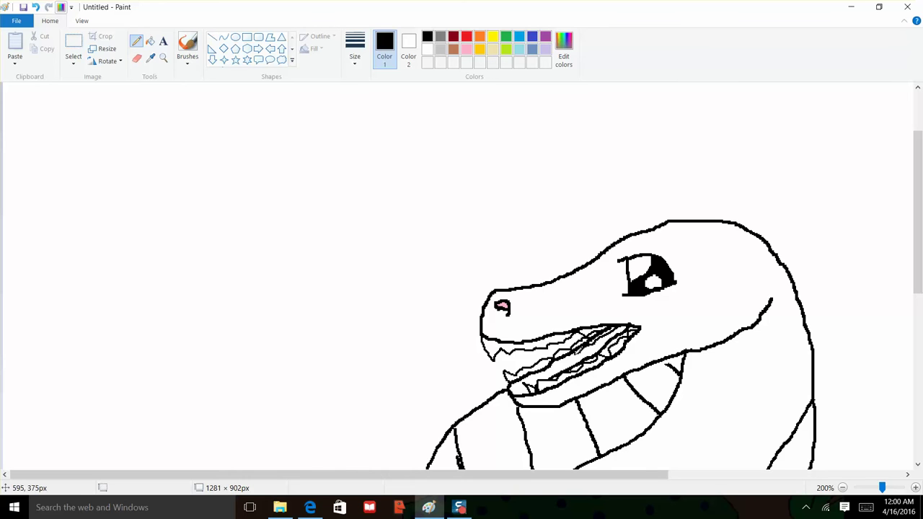
pyautogui.click(35, 8)
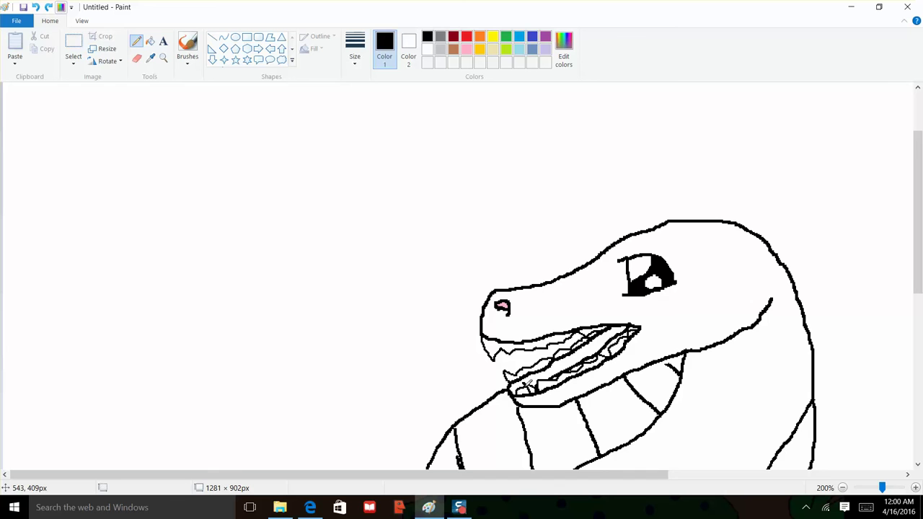
pyautogui.moveTo(530, 382); pyautogui.dragTo(602, 338)
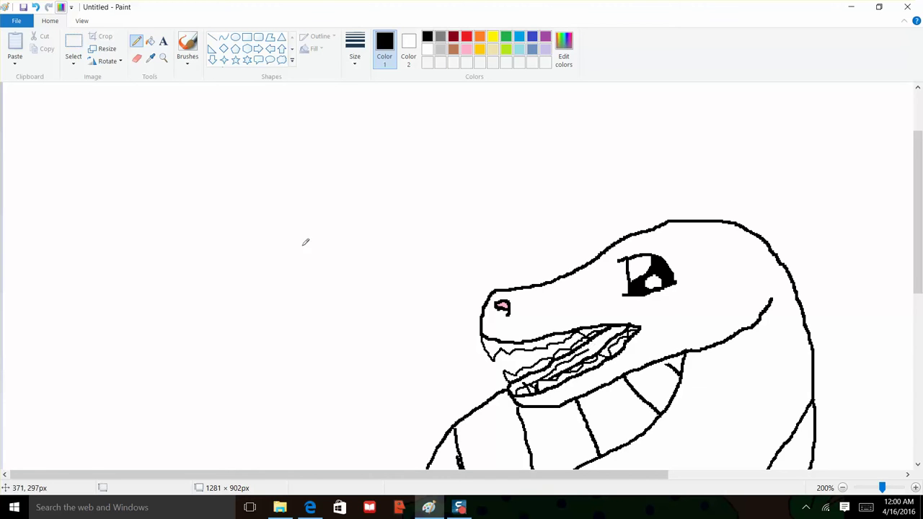
pyautogui.click(35, 6)
pyautogui.moveTo(533, 382); pyautogui.dragTo(613, 329)
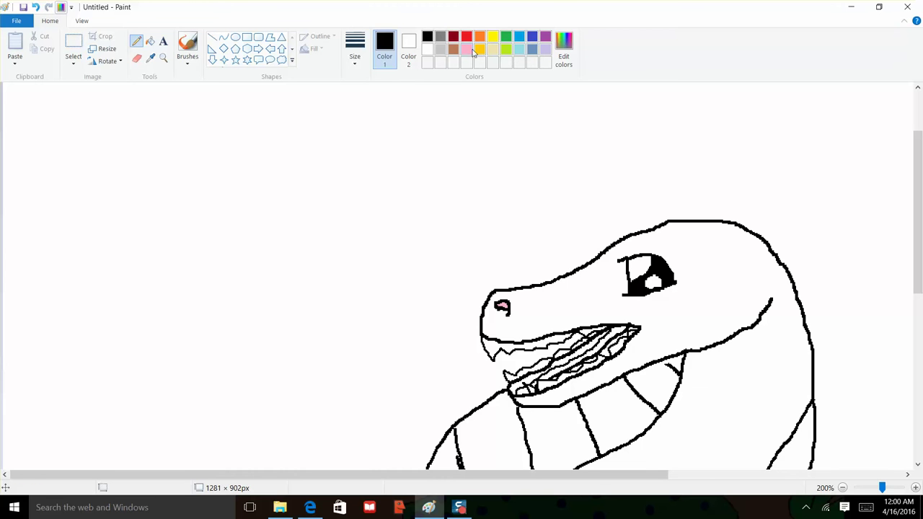
# - Mix a red colour (red 224, green 48, blue 70) and fill the tongue with it
pyautogui.click(564, 52)
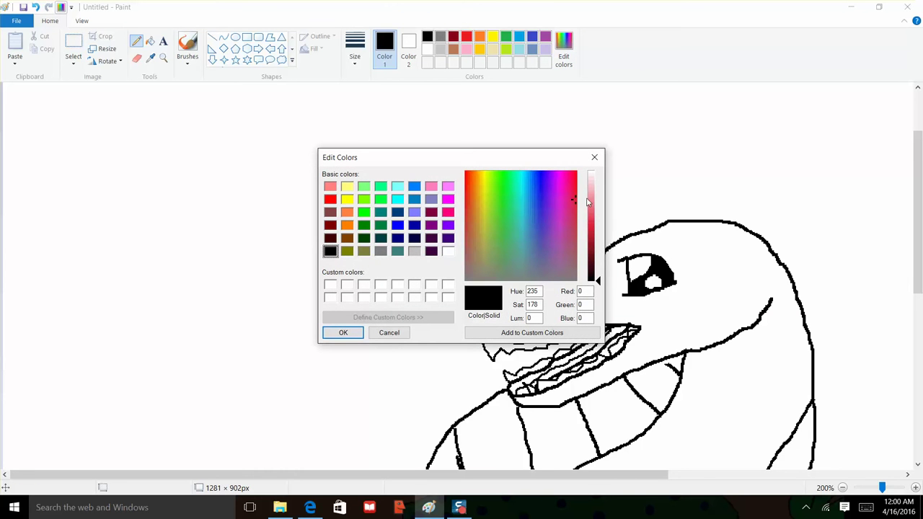
pyautogui.moveTo(592, 205); pyautogui.dragTo(597, 225)
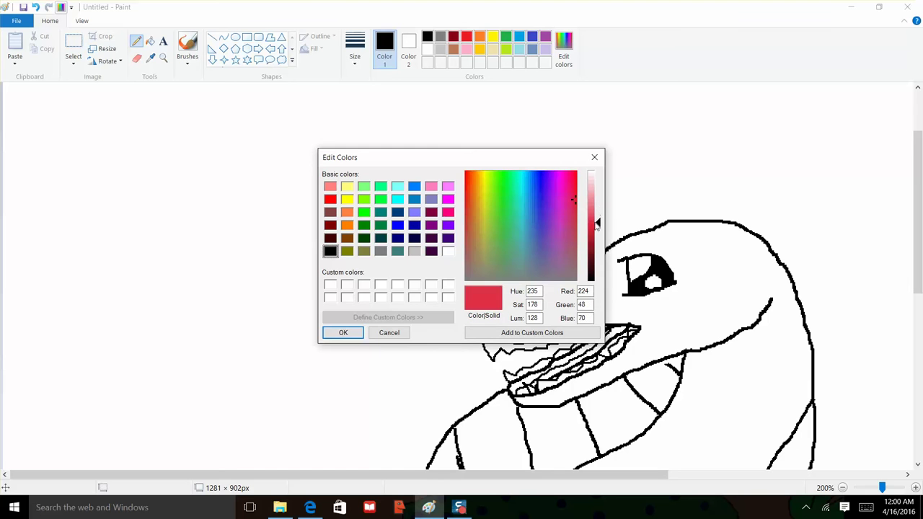
pyautogui.click(351, 334)
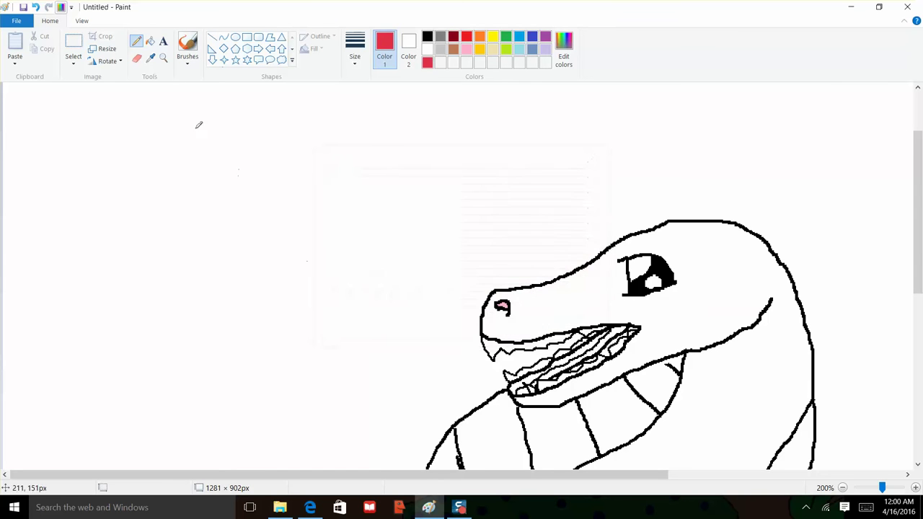
pyautogui.click(150, 43)
pyautogui.click(597, 349)
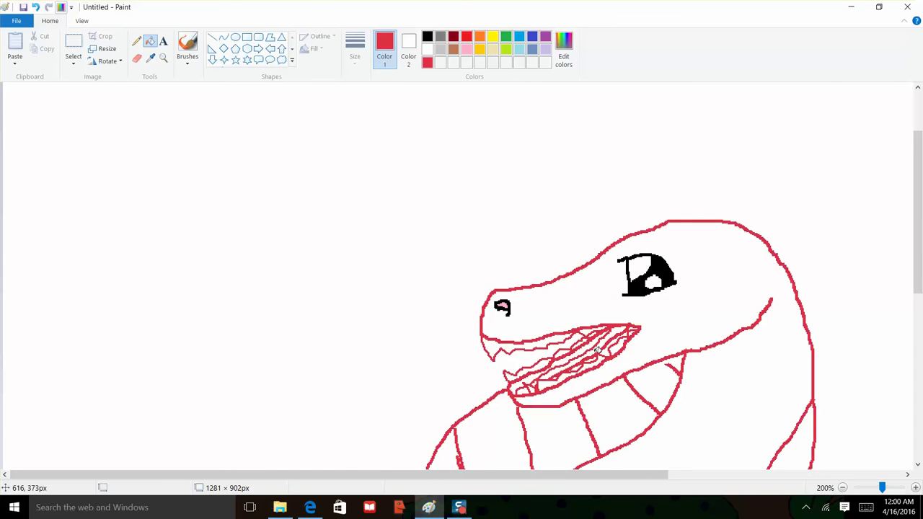
pyautogui.click(36, 7)
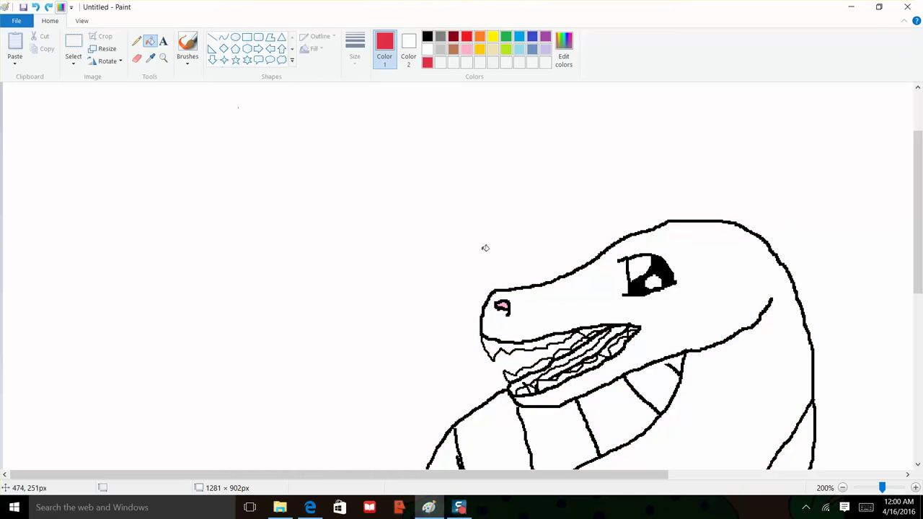
pyautogui.click(607, 345)
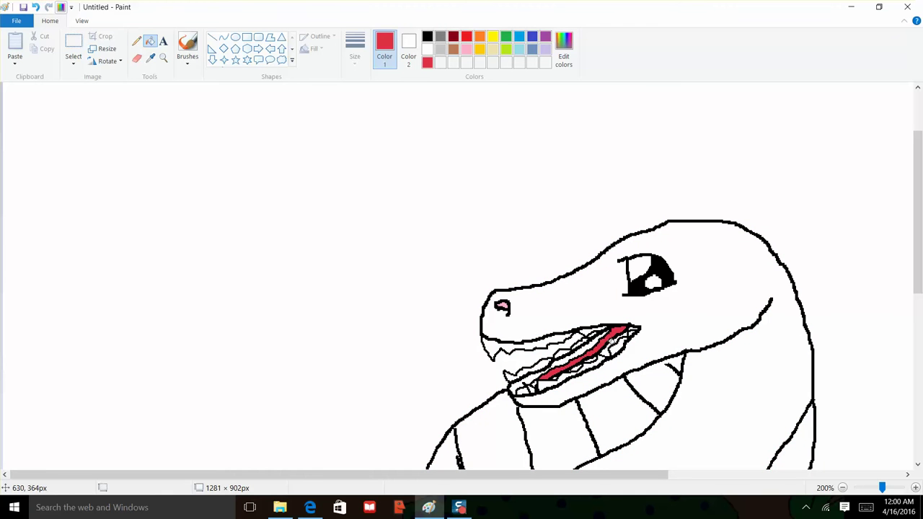
# - Fill the gaps between the lower teeth and the front of the lower mouth with the red
pyautogui.click(610, 348)
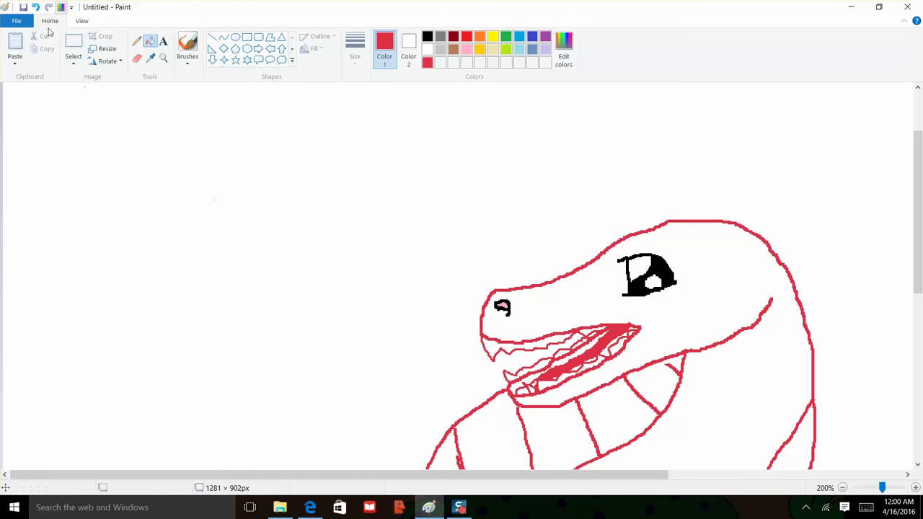
pyautogui.click(36, 7)
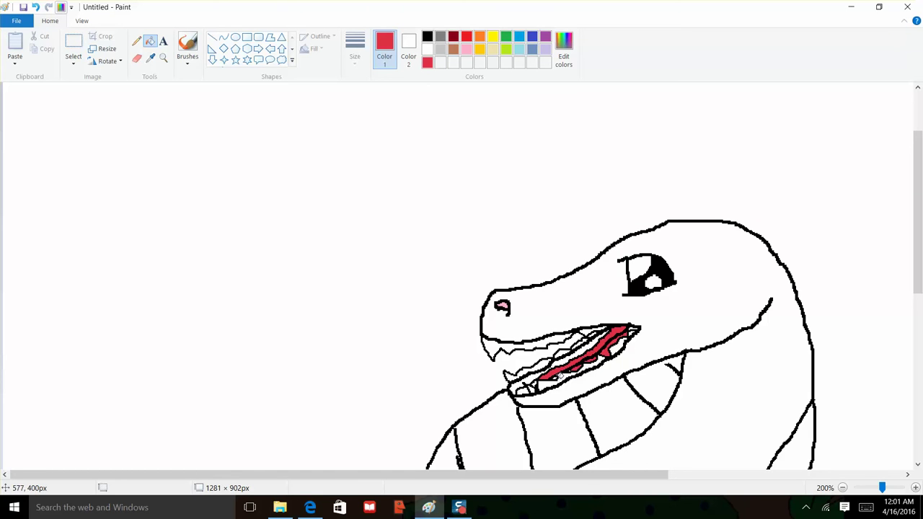
pyautogui.click(559, 377)
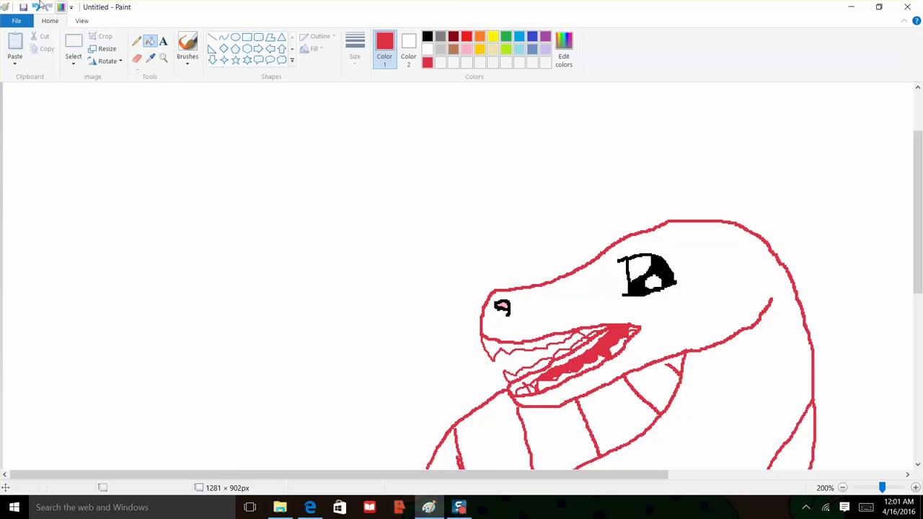
pyautogui.click(35, 9)
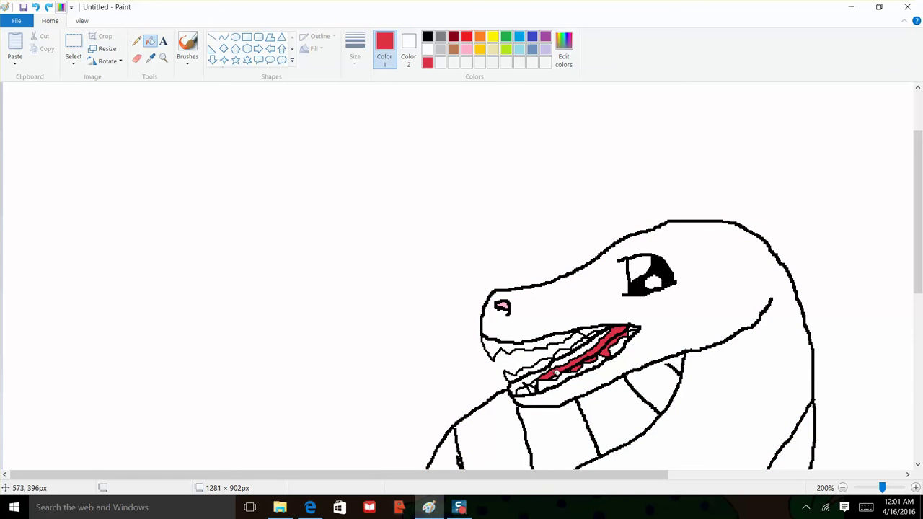
pyautogui.click(559, 376)
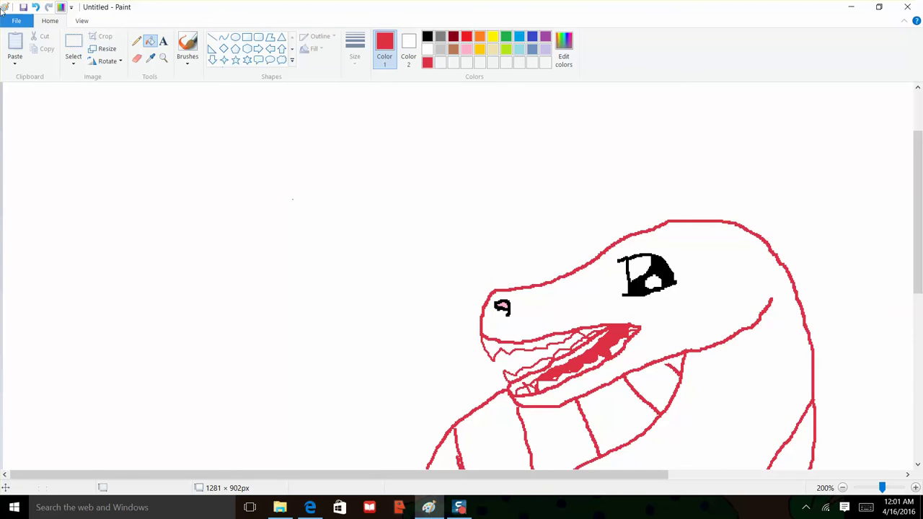
pyautogui.click(36, 7)
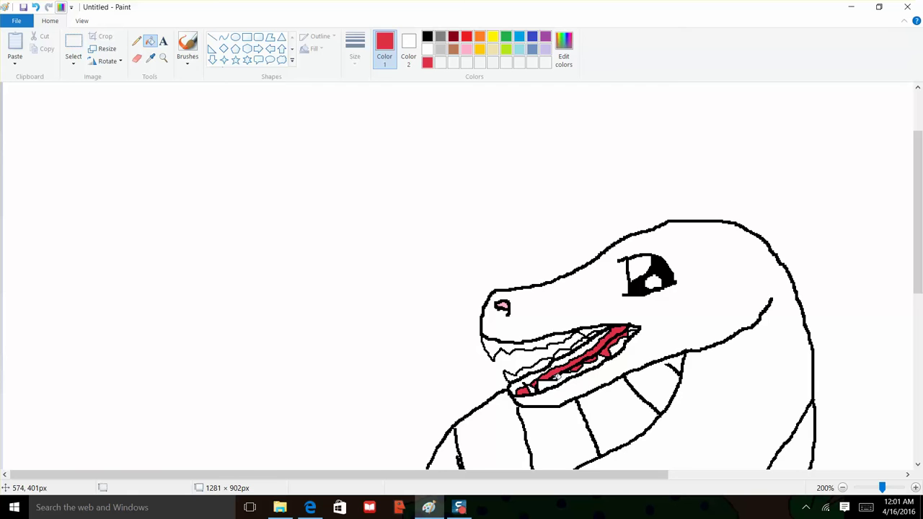
# - Try to fill the tiny gap beside the front lower teeth with the same red
pyautogui.click(558, 376)
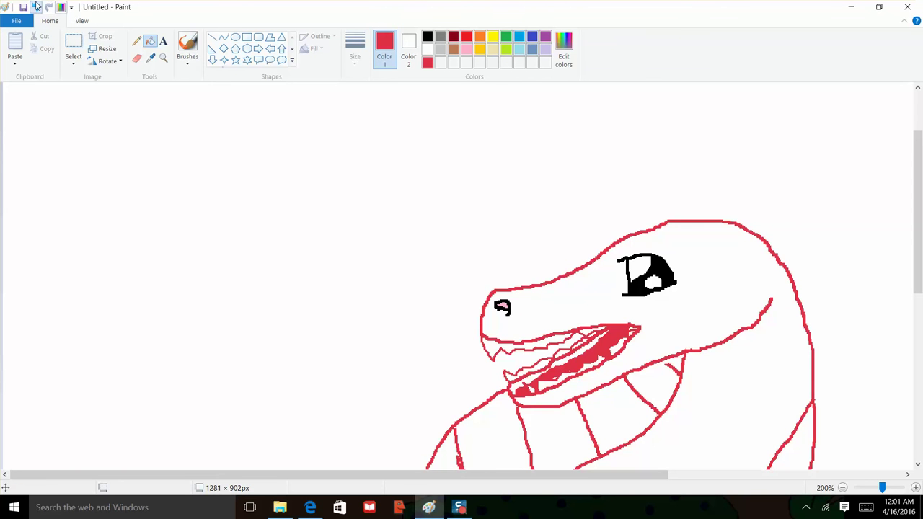
pyautogui.click(36, 6)
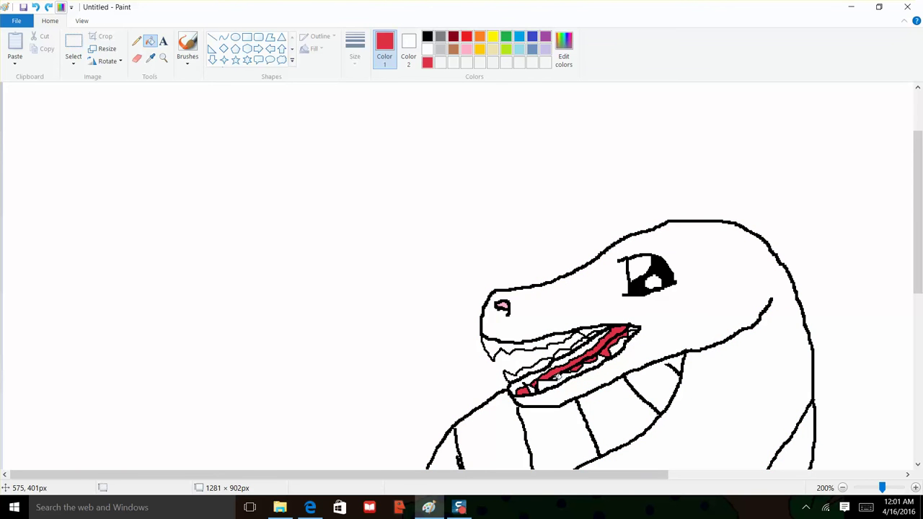
pyautogui.click(558, 376)
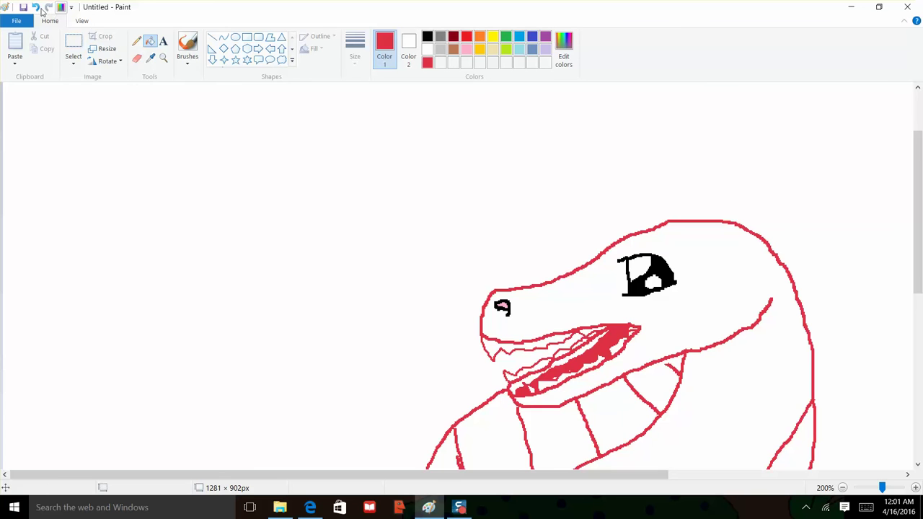
pyautogui.click(35, 6)
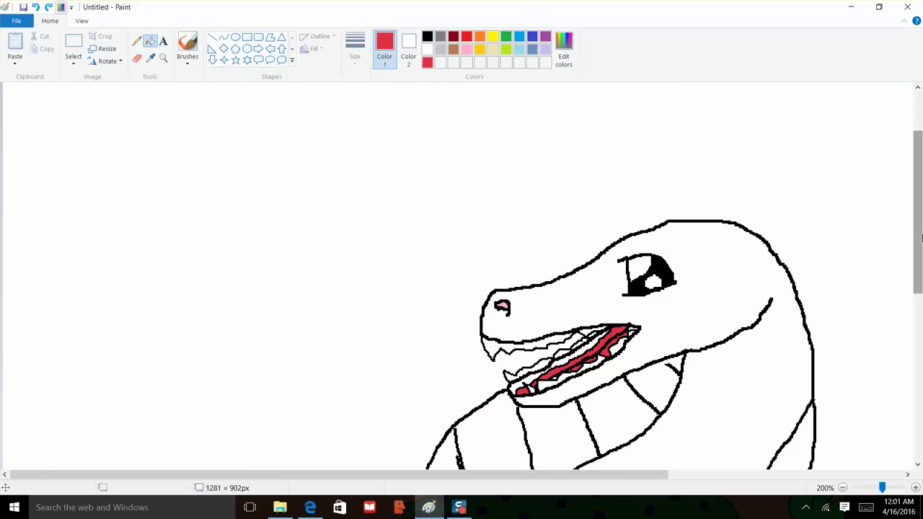
# - Choose a dark purple (red 64, green 0, blue 64) from the basic colours as the drawing colour
pyautogui.moveTo(921, 238); pyautogui.dragTo(921, 321)
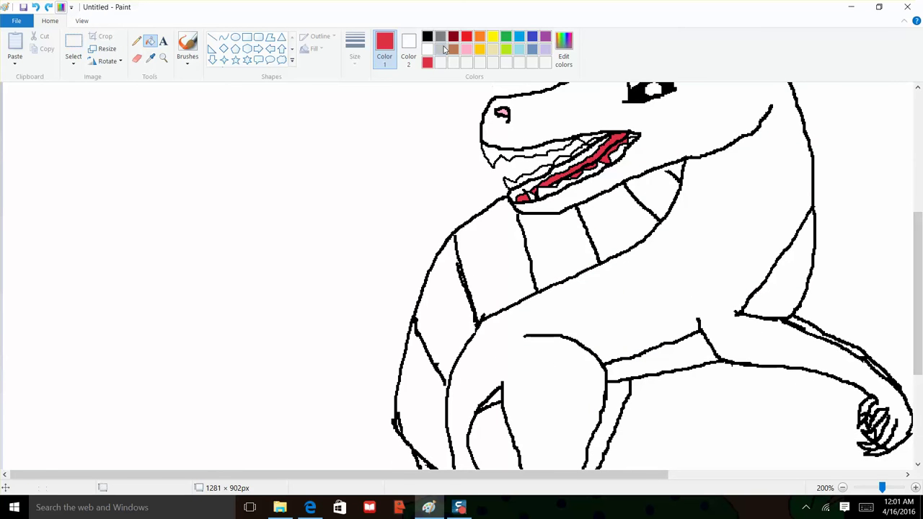
pyautogui.click(564, 56)
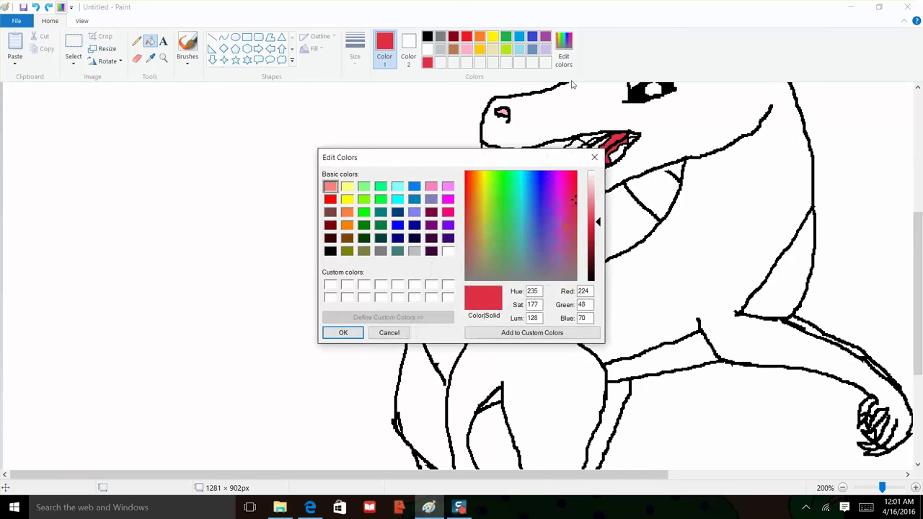
pyautogui.click(520, 185)
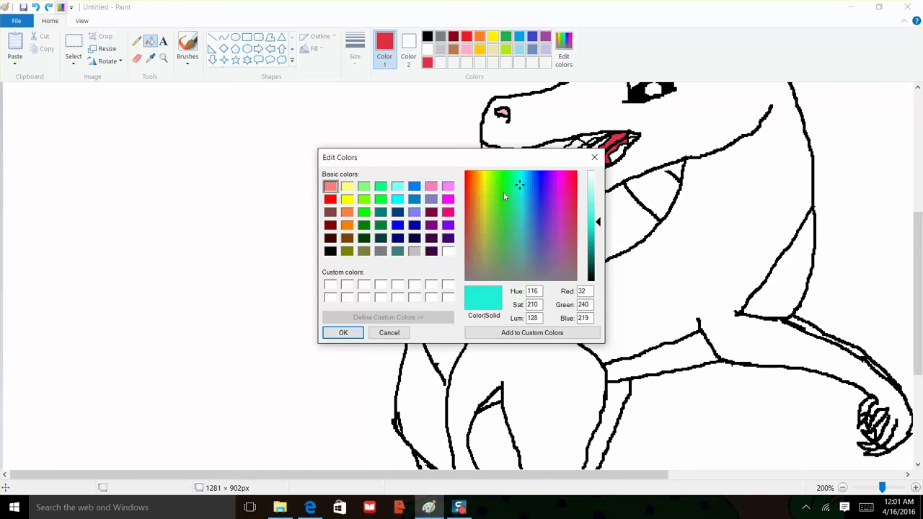
pyautogui.click(502, 195)
pyautogui.click(505, 216)
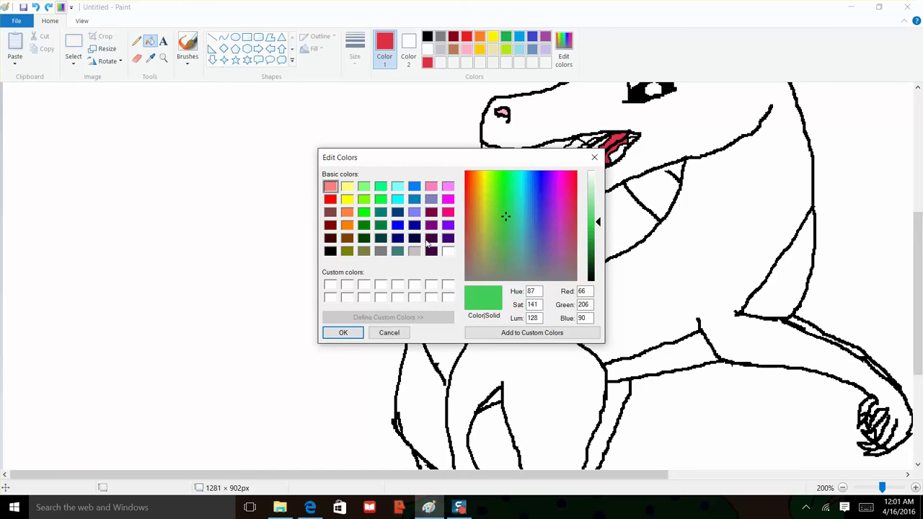
pyautogui.click(429, 240)
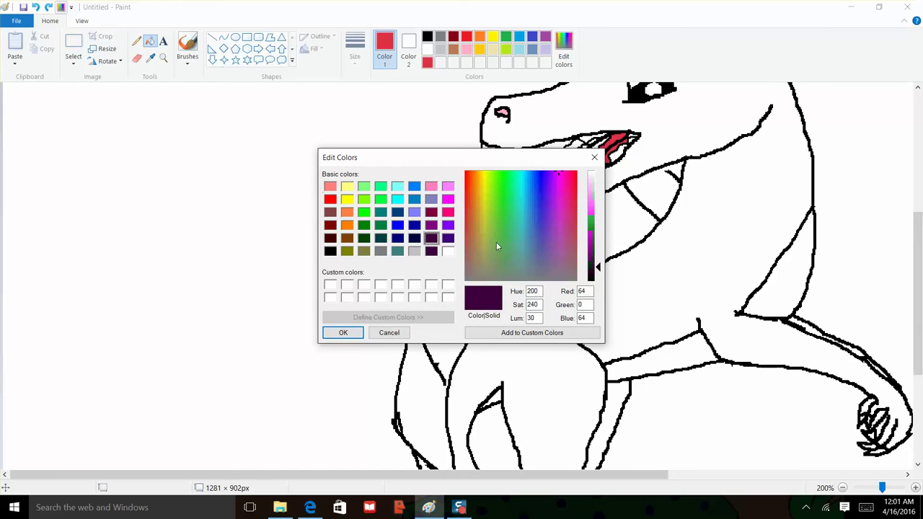
pyautogui.click(432, 251)
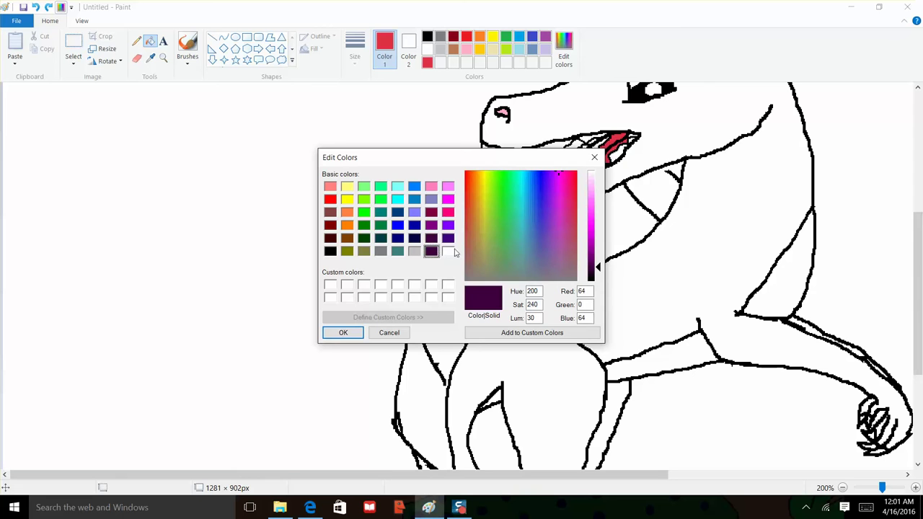
pyautogui.click(347, 333)
# - Fill all the segments of the dinosaur's crest with the dark purple, from the lower end up to beneath the jaw
pyautogui.click(503, 270)
pyautogui.click(461, 308)
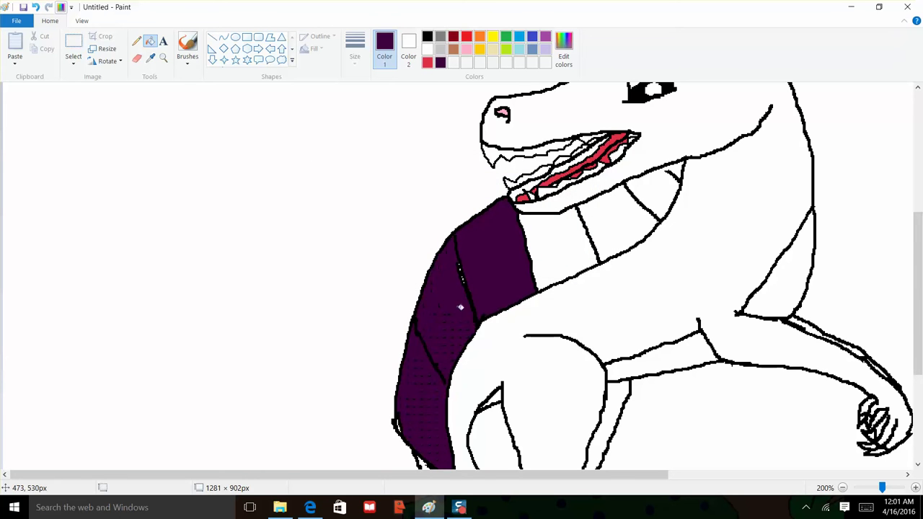
pyautogui.click(570, 248)
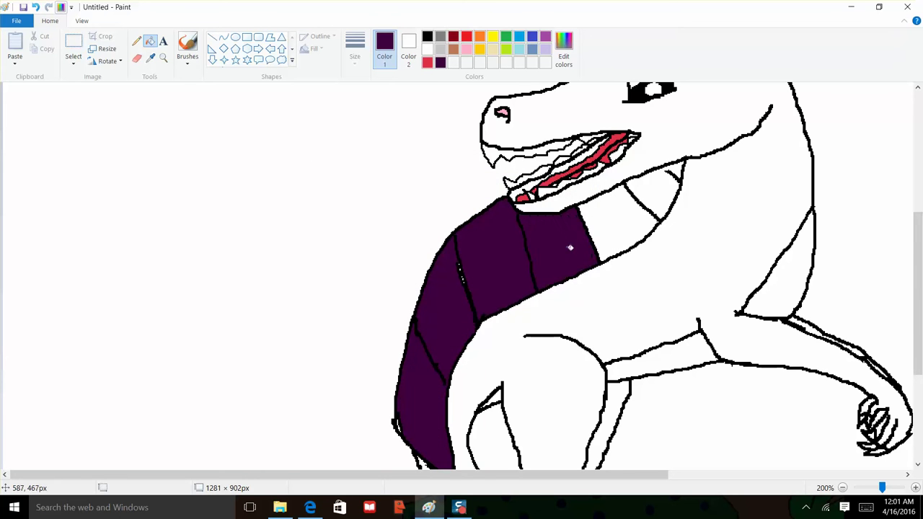
pyautogui.click(619, 218)
pyautogui.click(665, 193)
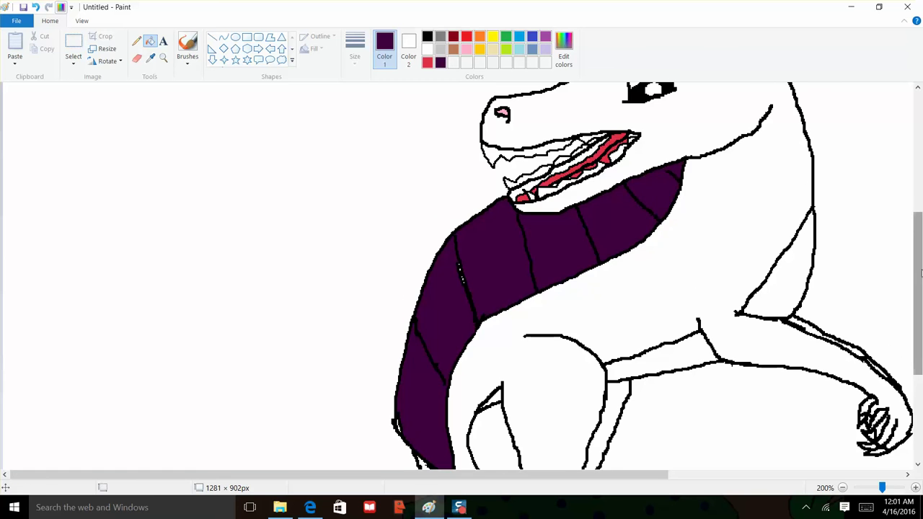
# - Try to fill the tiny gap at the crest's lower outer edge with the dark purple, and undo the fill
pyautogui.moveTo(918, 313); pyautogui.dragTo(921, 397)
pyautogui.moveTo(918, 356); pyautogui.dragTo(918, 291)
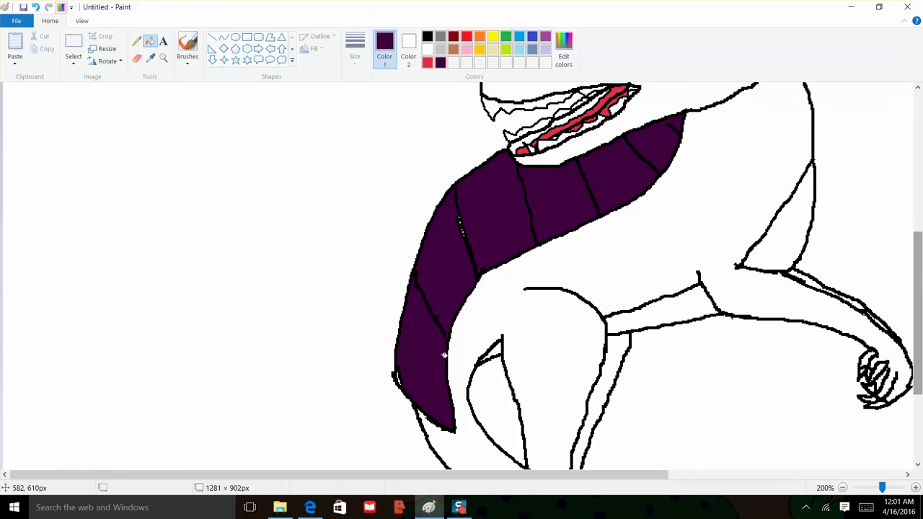
pyautogui.click(399, 372)
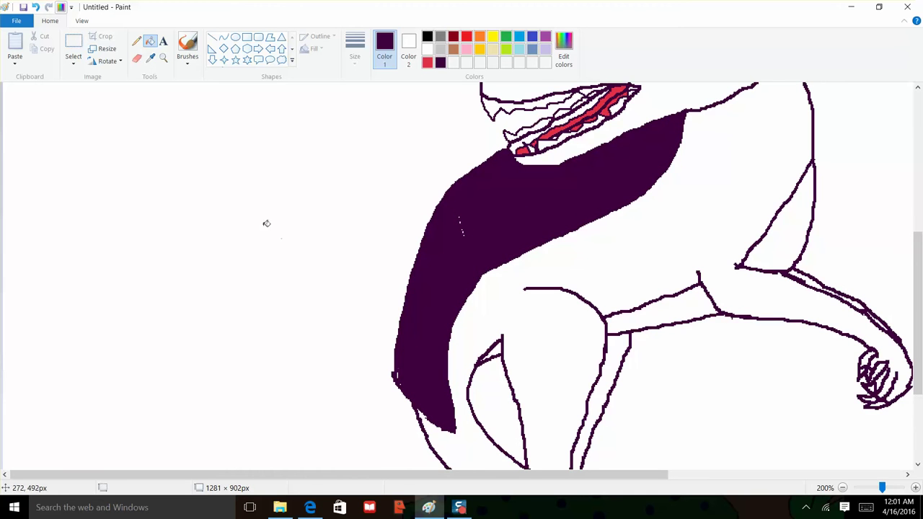
pyautogui.click(39, 7)
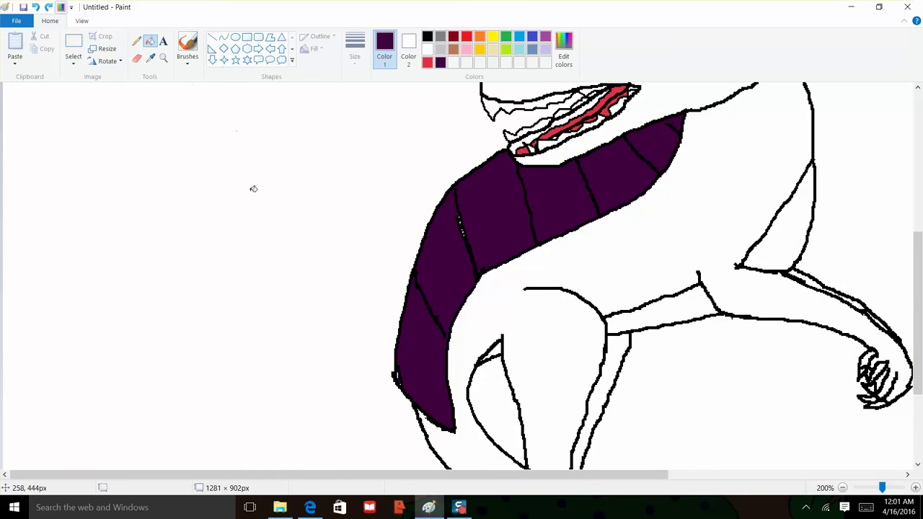
# - Try pointed stripes in thin dark purple Pencil lines on the back of the head and the neck, and undo them
pyautogui.moveTo(922, 321); pyautogui.dragTo(922, 236)
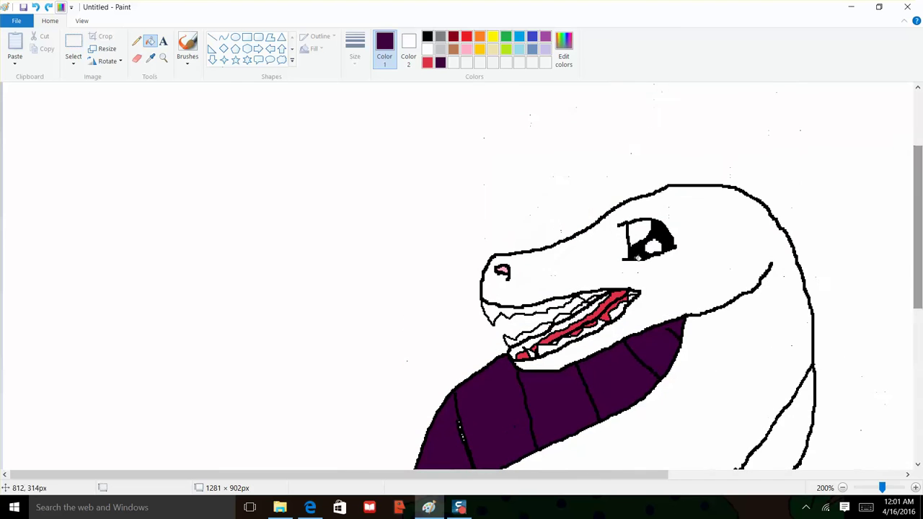
pyautogui.click(136, 41)
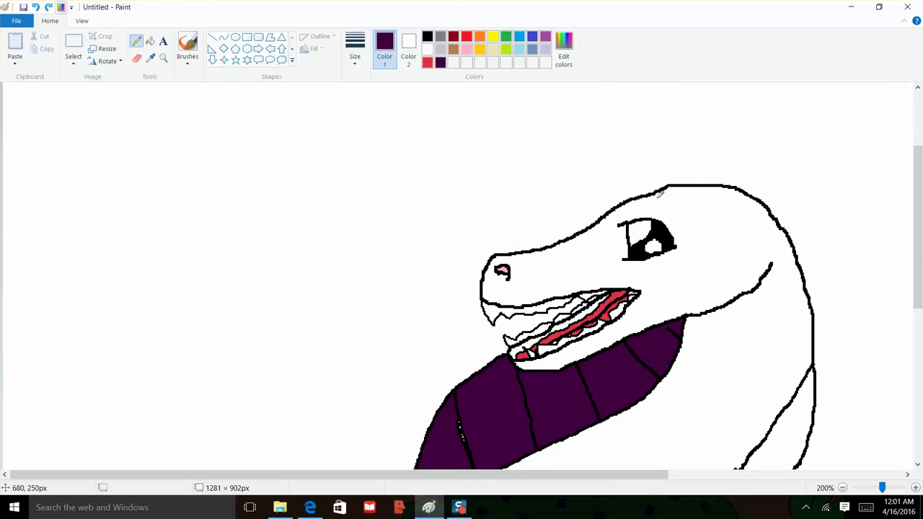
pyautogui.moveTo(709, 183)
pyautogui.mouseDown()
pyautogui.moveTo(711, 244)
pyautogui.moveTo(697, 282)
pyautogui.moveTo(748, 224)
pyautogui.moveTo(760, 201)
pyautogui.mouseUp()
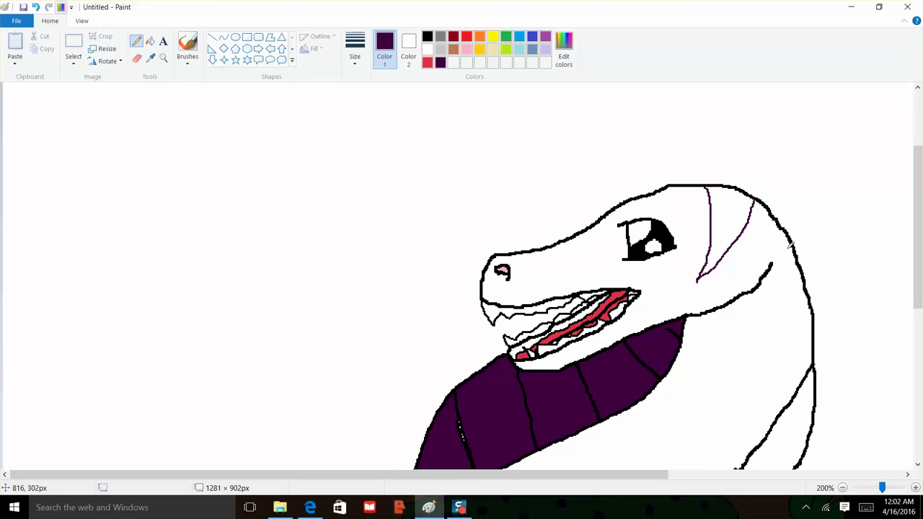
pyautogui.moveTo(793, 240)
pyautogui.mouseDown()
pyautogui.moveTo(759, 323)
pyautogui.moveTo(816, 290)
pyautogui.mouseUp()
pyautogui.scroll(-5, 577, 252)
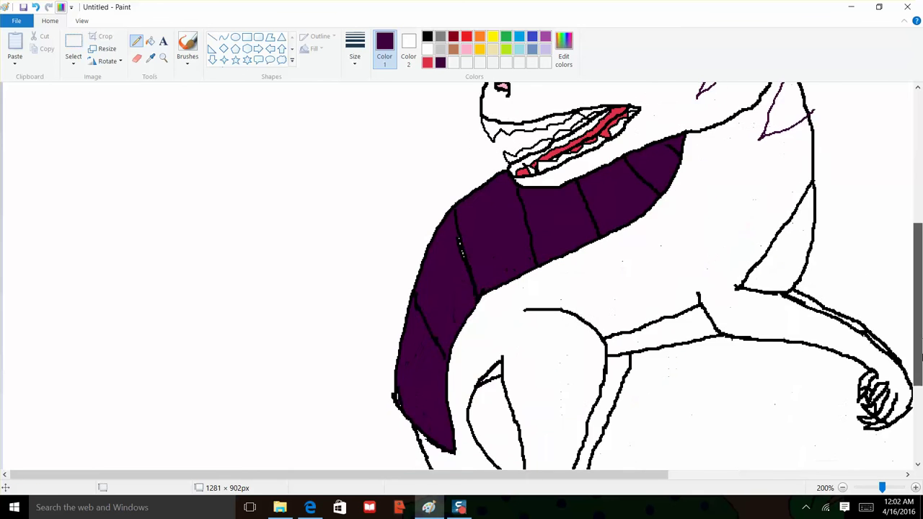
pyautogui.scroll(4, 578, 252)
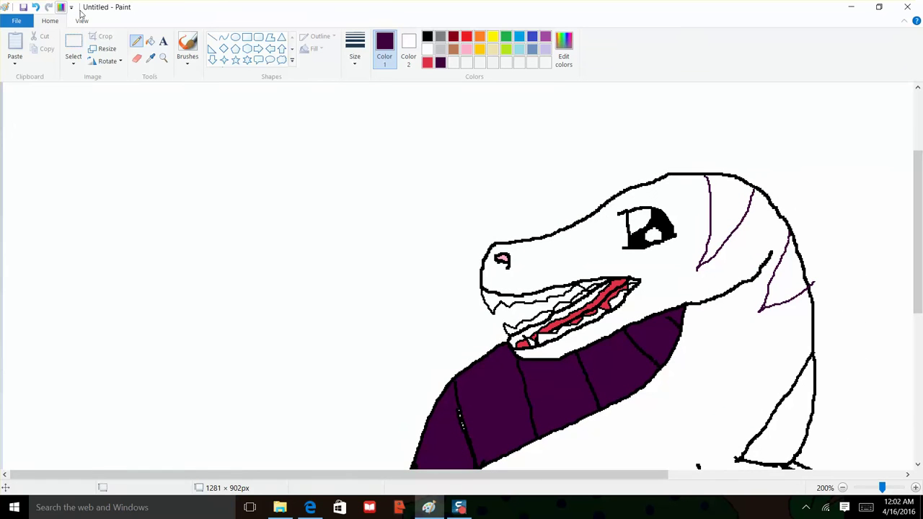
pyautogui.click(36, 8)
pyautogui.click(36, 7)
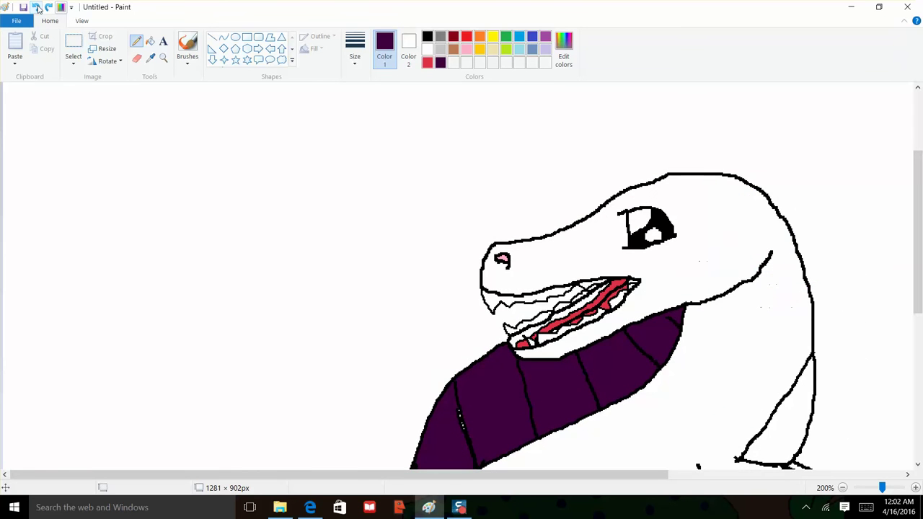
# - Draw thin black pointed stripe outlines with the Pencil, one on the back of the head and one from the crest's upper end
pyautogui.click(427, 36)
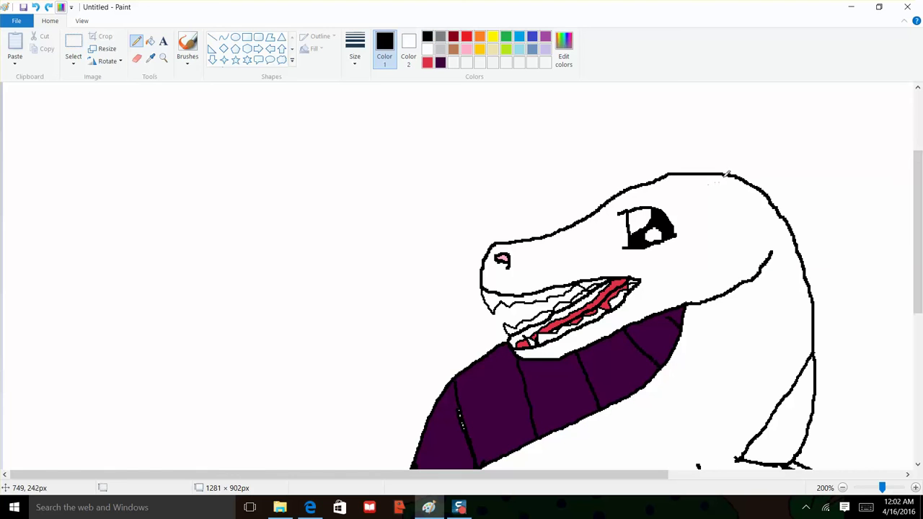
pyautogui.moveTo(722, 175)
pyautogui.mouseDown()
pyautogui.moveTo(733, 254)
pyautogui.moveTo(790, 215)
pyautogui.mouseUp()
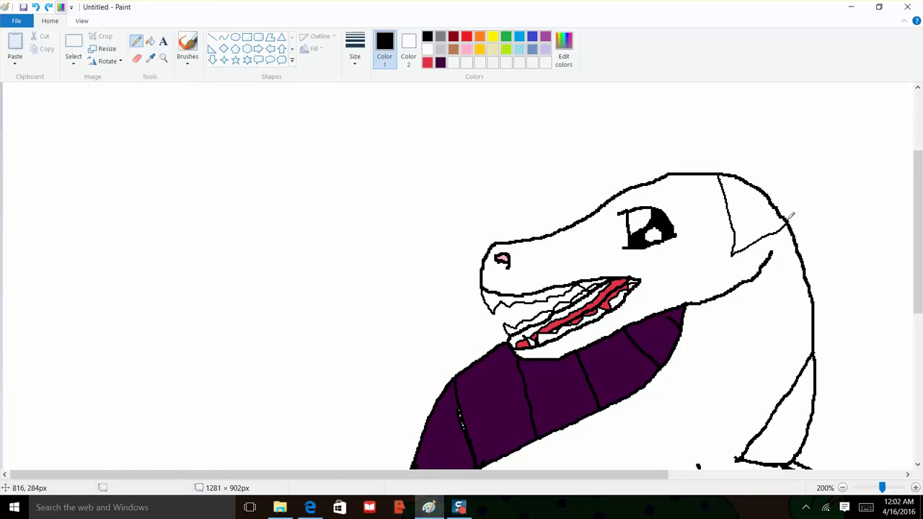
pyautogui.moveTo(691, 303)
pyautogui.mouseDown()
pyautogui.moveTo(764, 307)
pyautogui.moveTo(719, 340)
pyautogui.moveTo(678, 343)
pyautogui.mouseUp()
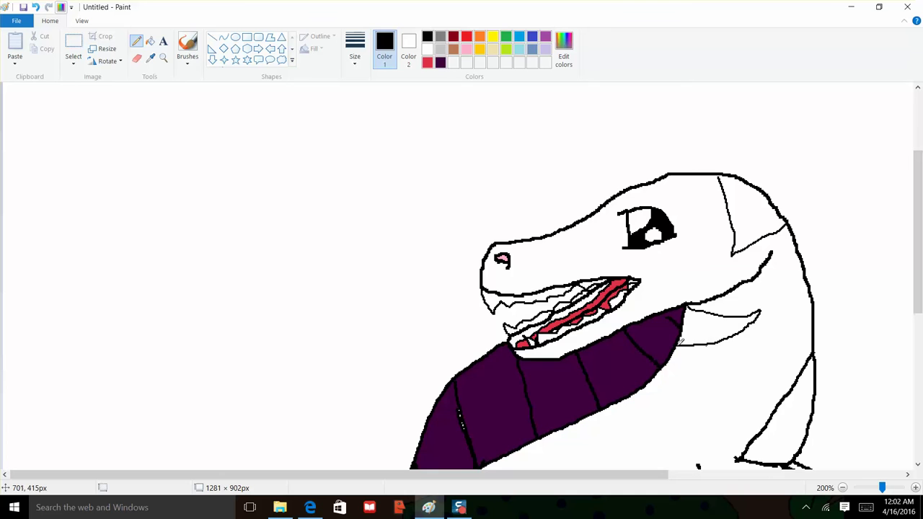
# - Draw four more pointed stripe outlines in black along the crest's inner edge, ending with a small one near the tail base
pyautogui.scroll(-5, 678, 342)
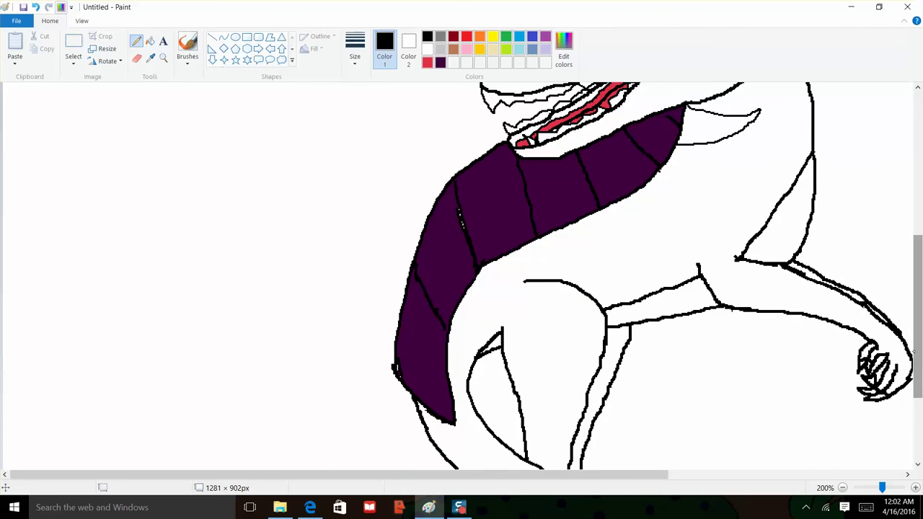
pyautogui.moveTo(659, 171)
pyautogui.mouseDown()
pyautogui.moveTo(712, 205)
pyautogui.moveTo(661, 216)
pyautogui.moveTo(609, 208)
pyautogui.moveTo(597, 238)
pyautogui.moveTo(618, 261)
pyautogui.moveTo(532, 238)
pyautogui.moveTo(520, 290)
pyautogui.moveTo(546, 313)
pyautogui.moveTo(467, 307)
pyautogui.mouseUp()
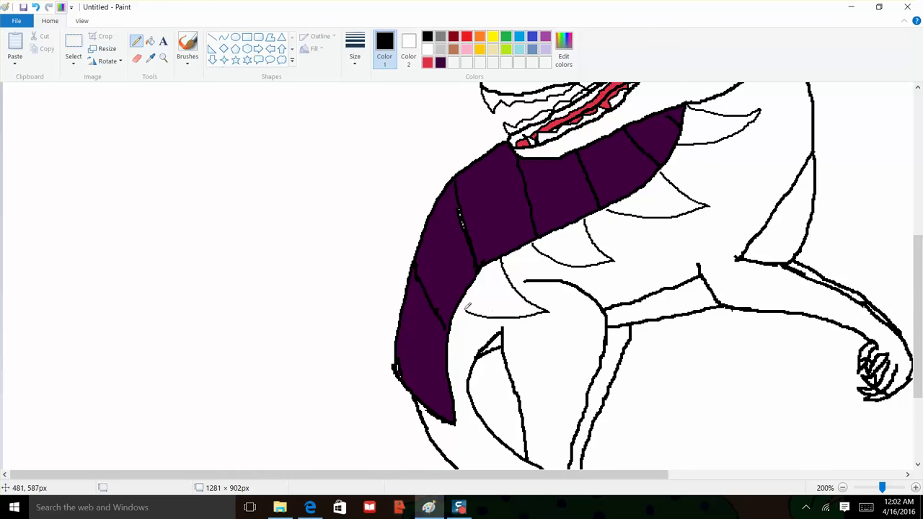
pyautogui.scroll(-3, 466, 307)
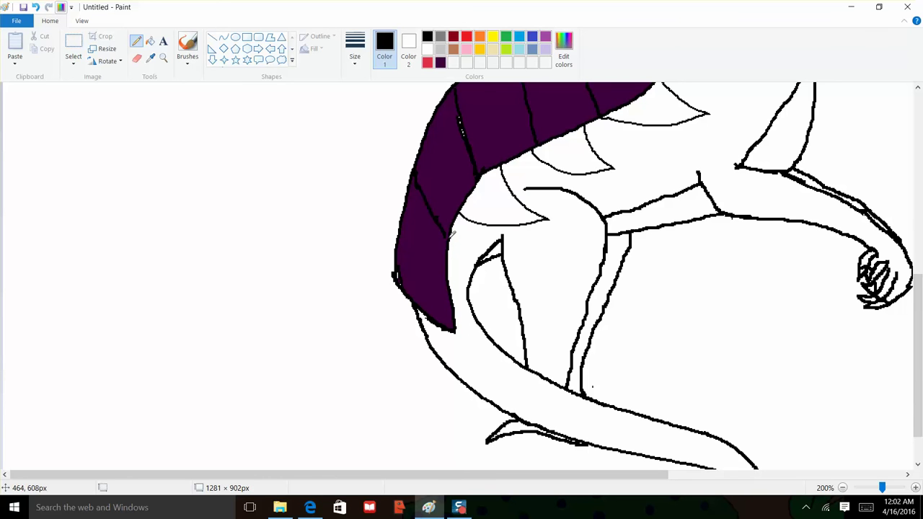
pyautogui.moveTo(453, 235)
pyautogui.mouseDown()
pyautogui.moveTo(478, 258)
pyautogui.moveTo(452, 269)
pyautogui.mouseUp()
# - Draw three jagged black stripe outlines across the tail, from its base to just past the legs
pyautogui.moveTo(439, 352); pyautogui.dragTo(485, 326)
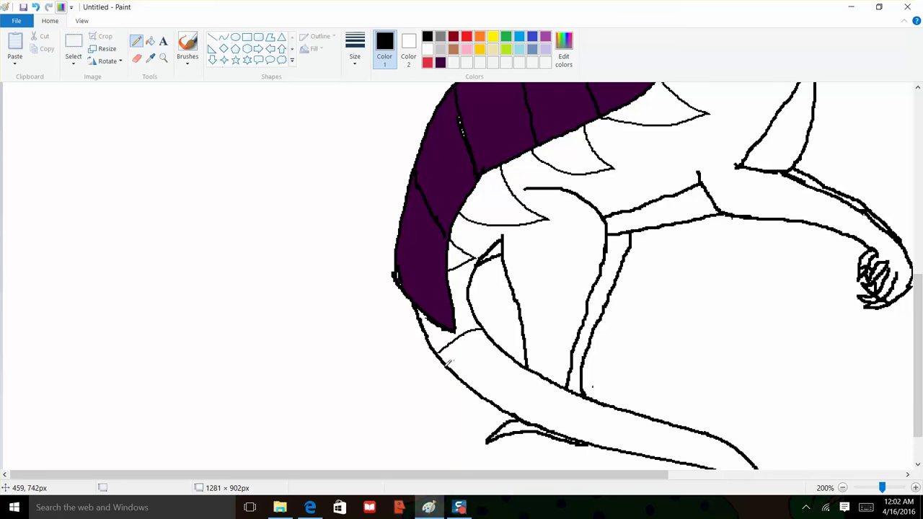
pyautogui.moveTo(448, 363); pyautogui.dragTo(493, 346)
pyautogui.moveTo(480, 374)
pyautogui.mouseDown()
pyautogui.moveTo(481, 394)
pyautogui.moveTo(510, 387)
pyautogui.moveTo(518, 370)
pyautogui.mouseUp()
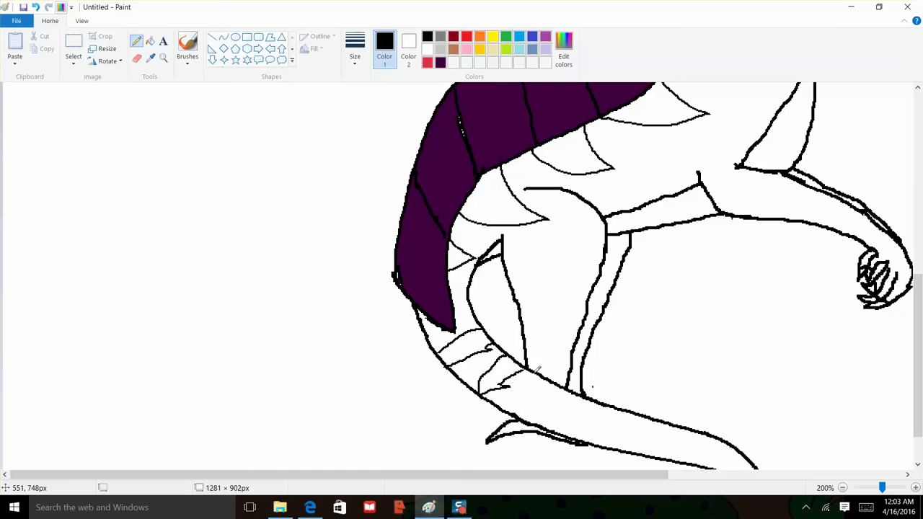
pyautogui.moveTo(541, 374)
pyautogui.mouseDown()
pyautogui.moveTo(537, 424)
pyautogui.moveTo(558, 387)
pyautogui.mouseUp()
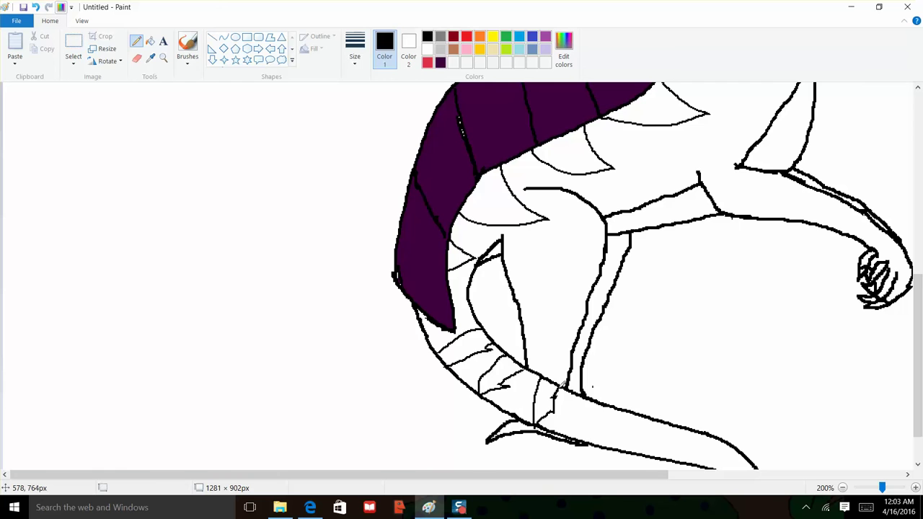
# - Draw three more jagged stripe outlines in black across the outer half of the tail
pyautogui.scroll(-2, 583, 394)
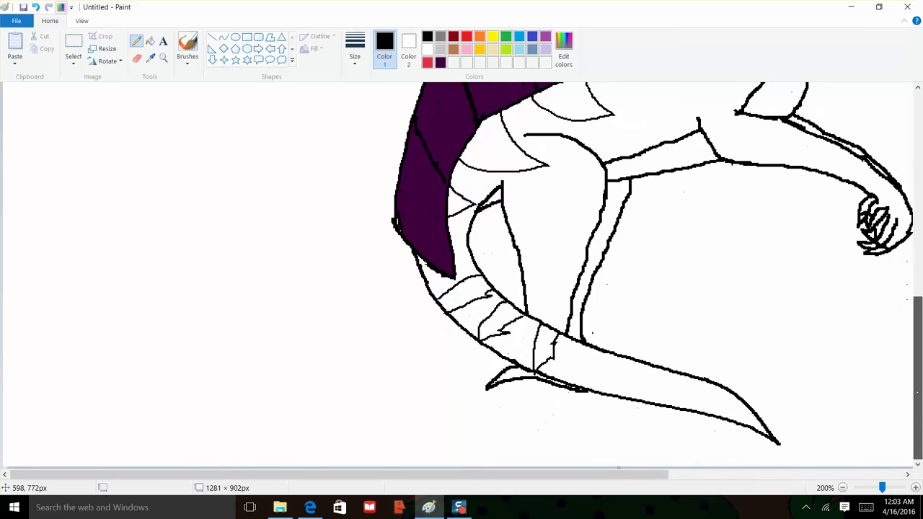
pyautogui.moveTo(589, 348)
pyautogui.mouseDown()
pyautogui.moveTo(586, 388)
pyautogui.moveTo(619, 352)
pyautogui.moveTo(640, 391)
pyautogui.mouseUp()
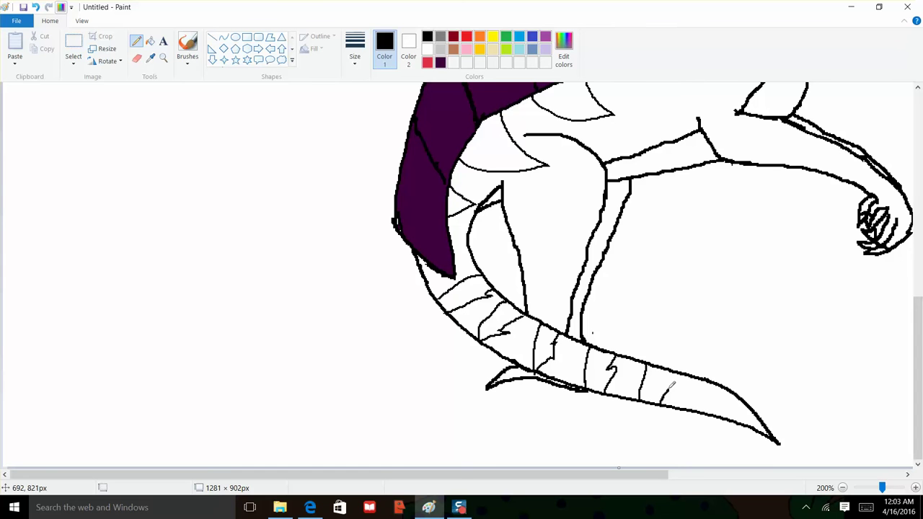
pyautogui.moveTo(667, 390)
pyautogui.mouseDown()
pyautogui.moveTo(674, 366)
pyautogui.moveTo(701, 410)
pyautogui.moveTo(711, 393)
pyautogui.moveTo(700, 377)
pyautogui.mouseUp()
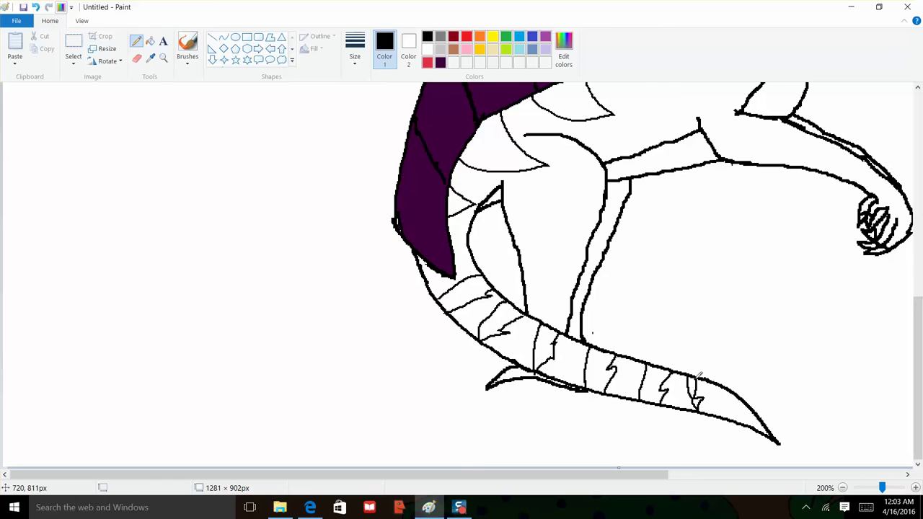
# - Draw a thin black line inside the tail's end, from the last stripe to the tip, undoing and redrawing it once
pyautogui.moveTo(700, 376); pyautogui.dragTo(774, 426)
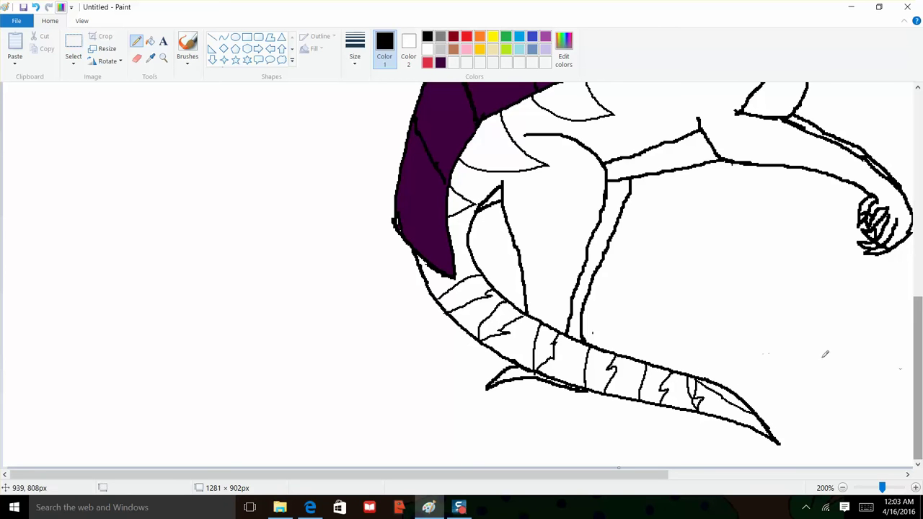
pyautogui.click(34, 8)
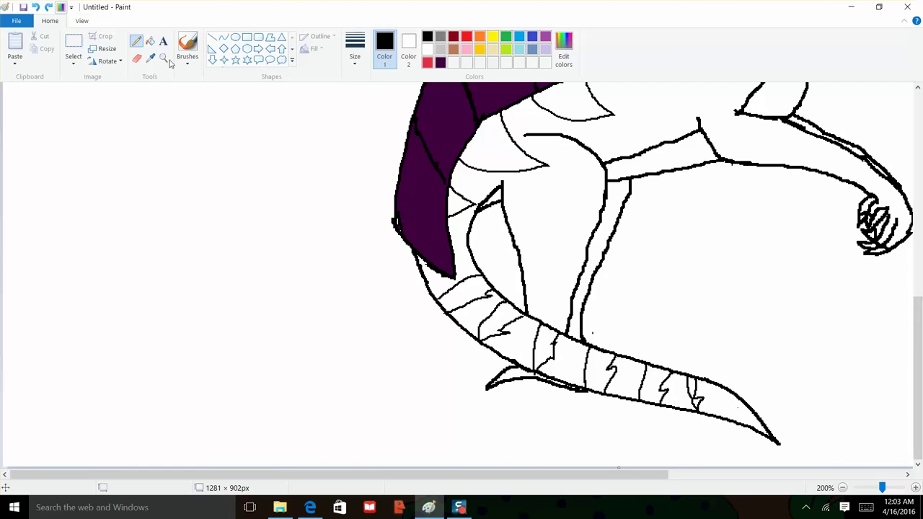
pyautogui.moveTo(701, 378); pyautogui.dragTo(772, 432)
# - Erase part of the last tail stripe's jagged edge and redraw it with the black Pencil
pyautogui.click(137, 59)
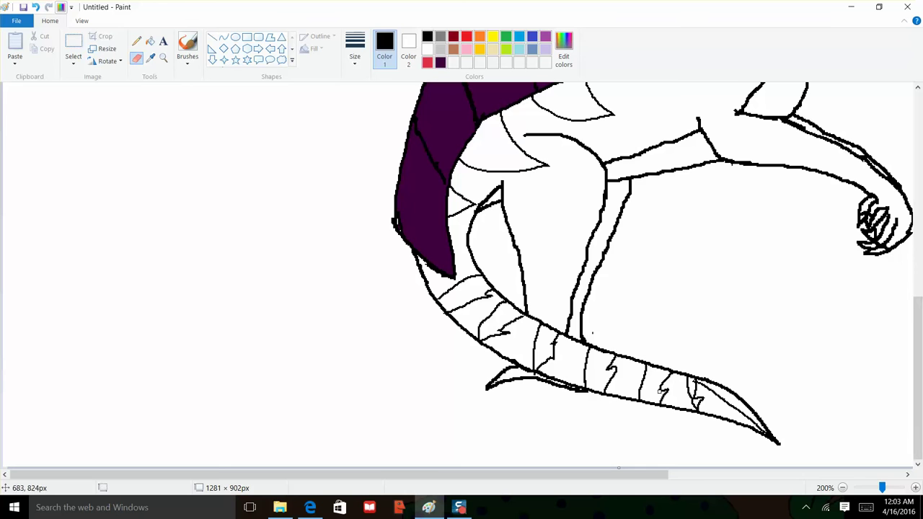
pyautogui.moveTo(695, 401); pyautogui.dragTo(694, 389)
pyautogui.click(137, 41)
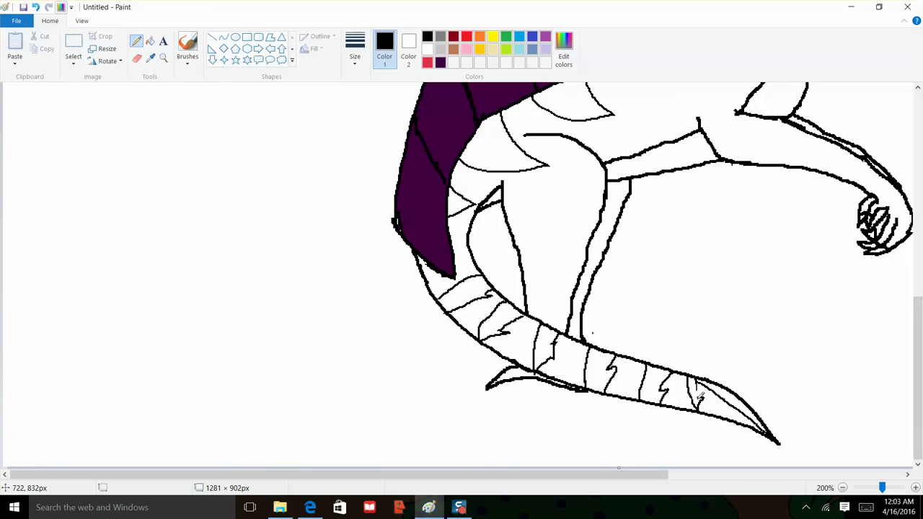
pyautogui.moveTo(697, 399); pyautogui.dragTo(697, 379)
pyautogui.moveTo(919, 392); pyautogui.dragTo(920, 221)
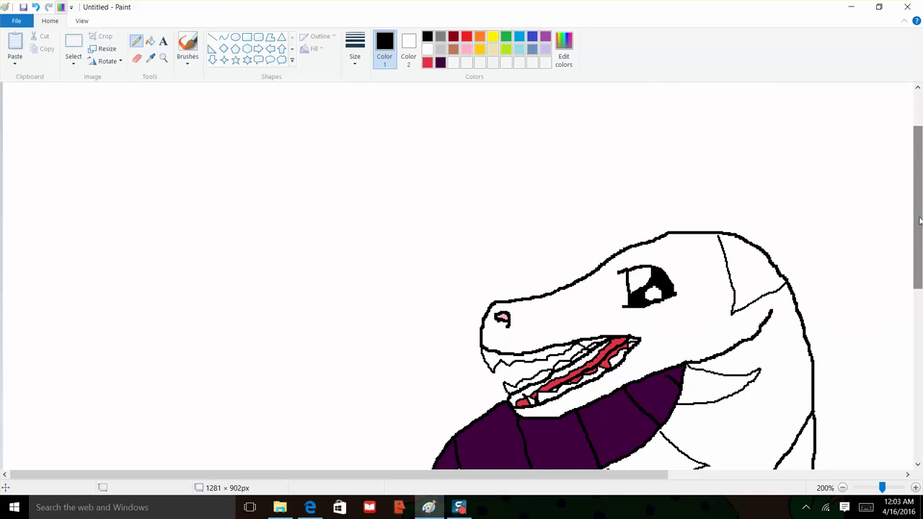
# - Fill two stripes on the dinosaur's flank below the purple crest with black, undoing a first fill that floods the body
pyautogui.click(81, 22)
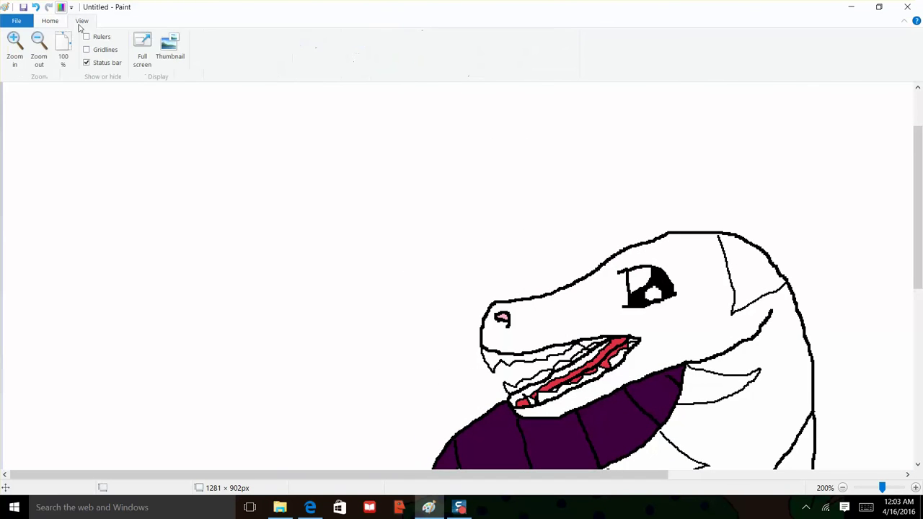
pyautogui.click(63, 52)
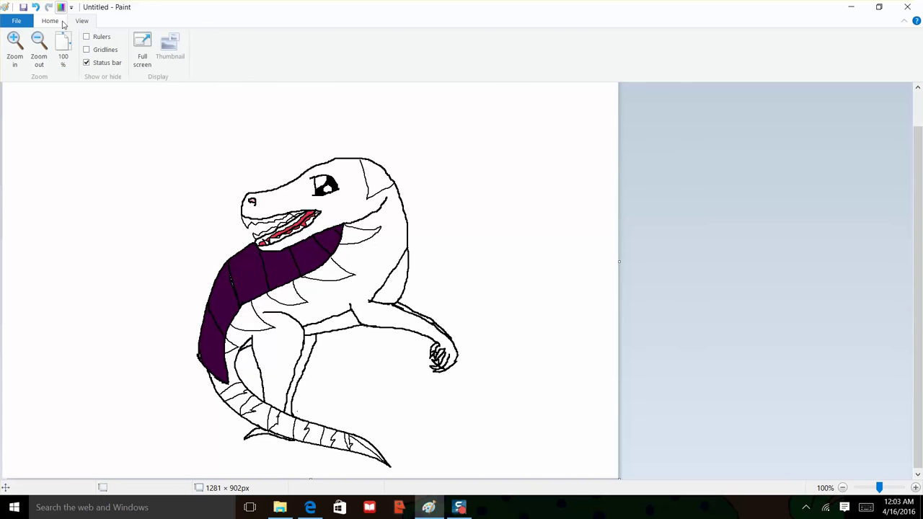
pyautogui.click(62, 22)
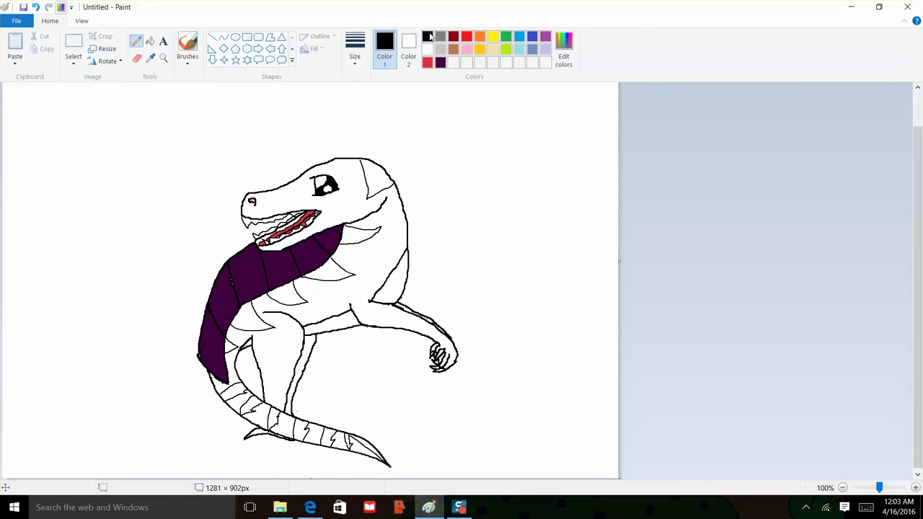
pyautogui.click(149, 42)
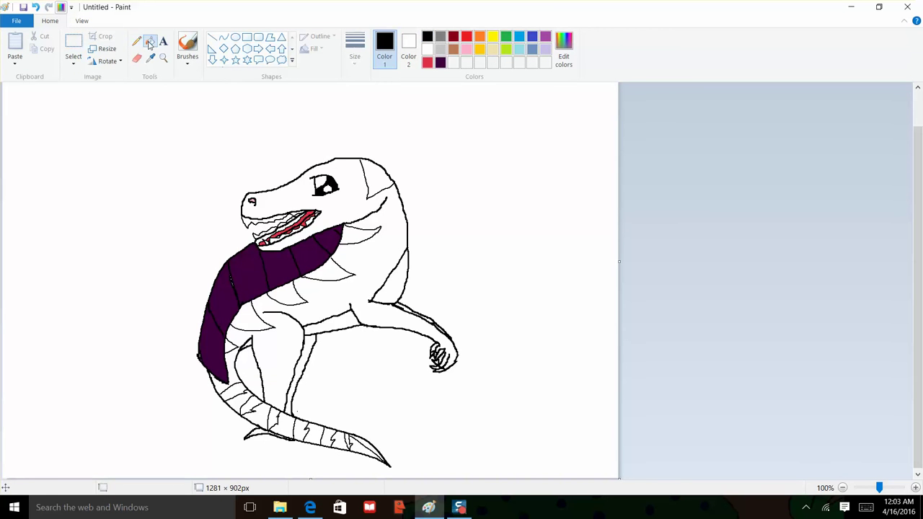
pyautogui.click(363, 166)
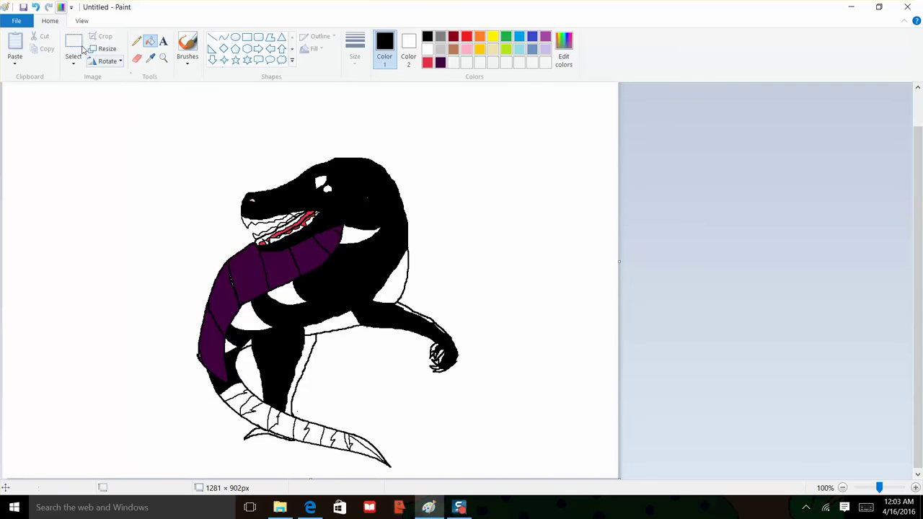
pyautogui.click(36, 6)
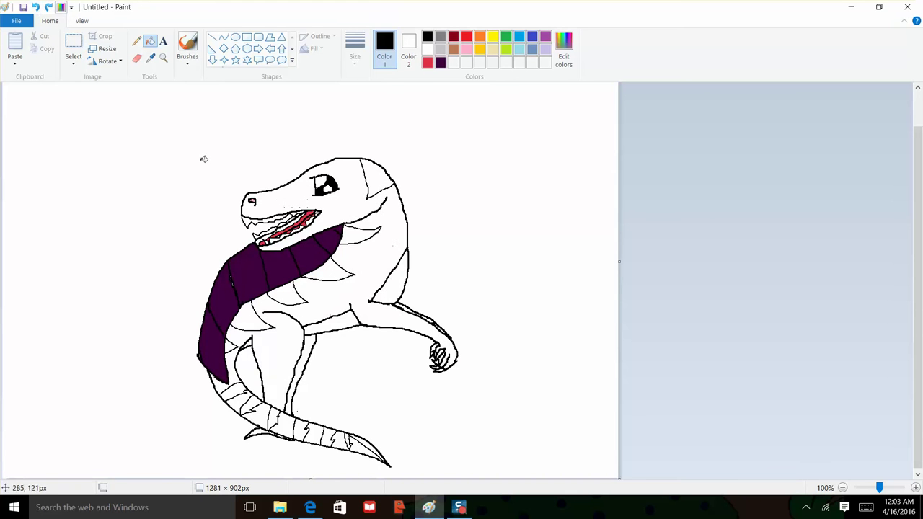
pyautogui.click(297, 287)
pyautogui.click(245, 322)
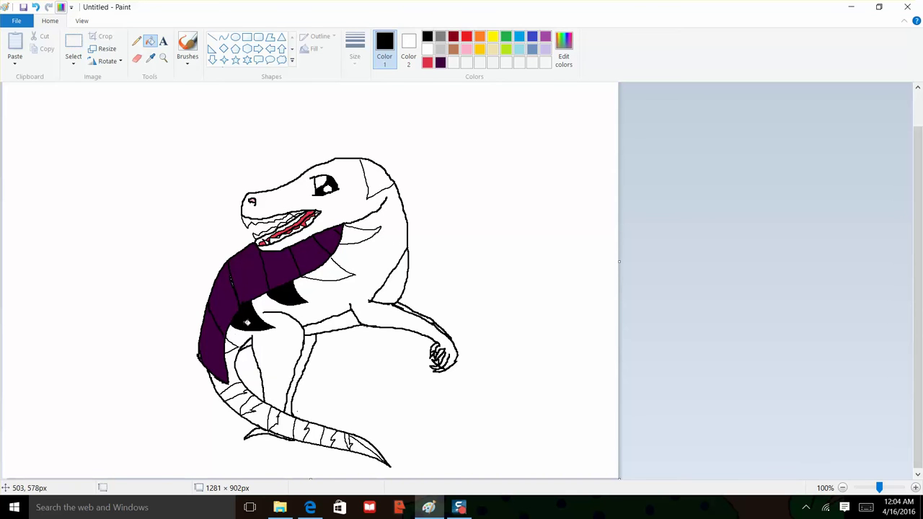
# - Fill the small stripe at the tail base and the jagged tail stripes with black
pyautogui.click(240, 390)
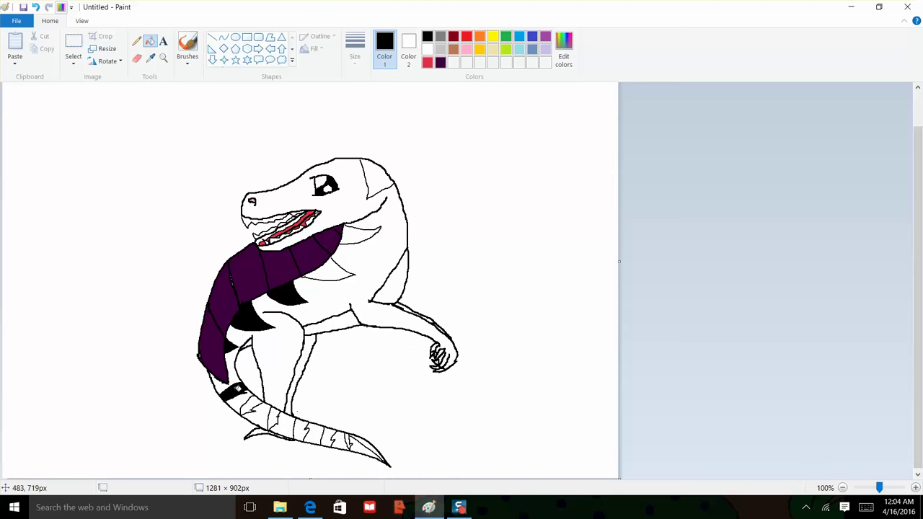
pyautogui.click(254, 400)
pyautogui.click(273, 417)
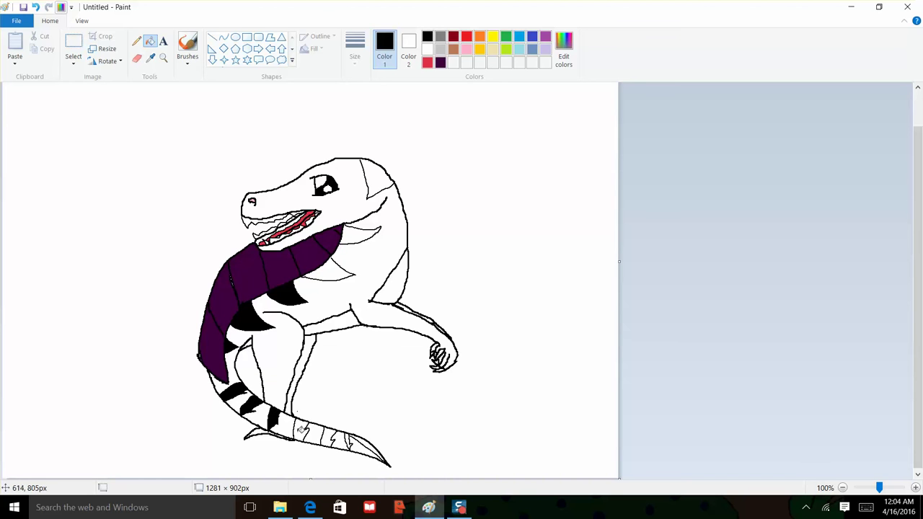
pyautogui.click(301, 430)
pyautogui.click(328, 435)
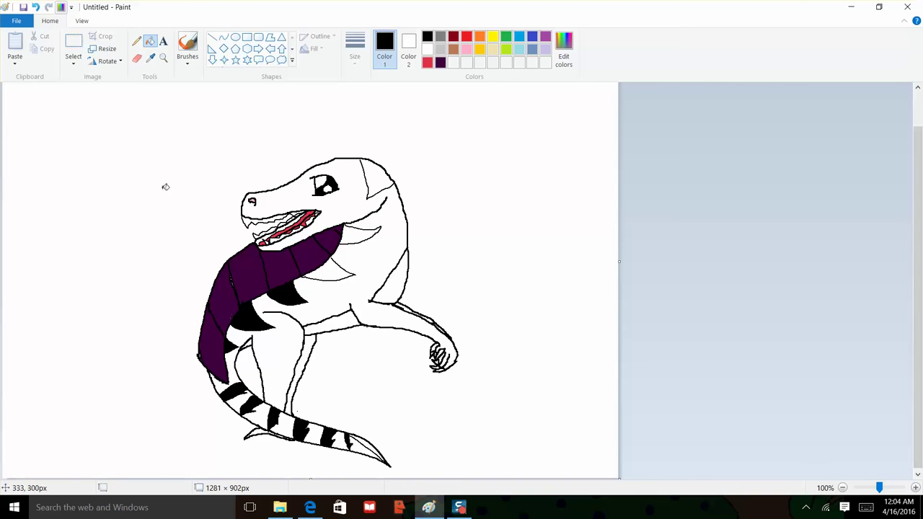
# - Fill the head, neck and remaining flank stripes with black, closing the flank stripe's outline after undoing a fill that spills over the body
pyautogui.click(137, 42)
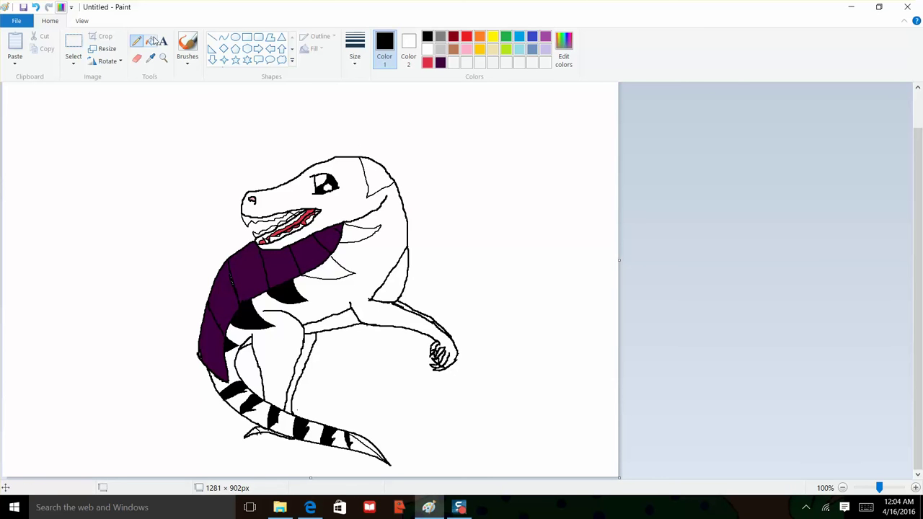
pyautogui.click(150, 41)
pyautogui.click(382, 174)
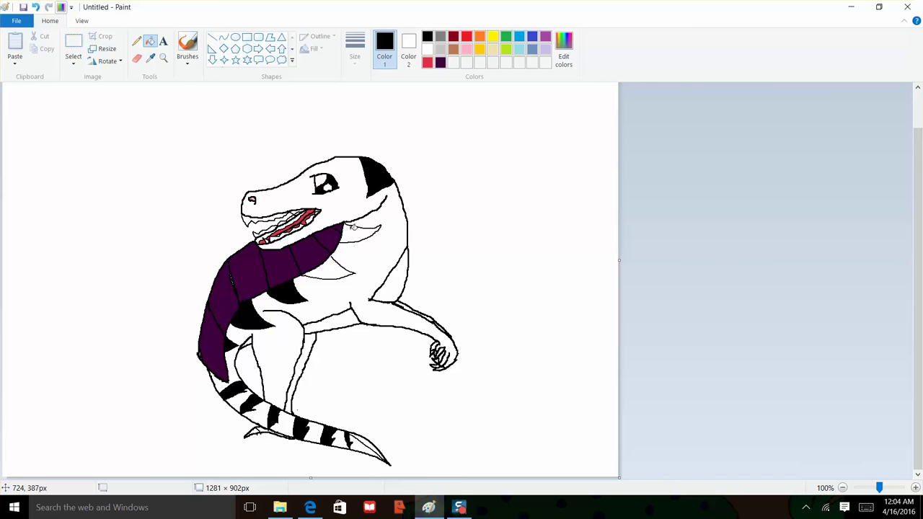
pyautogui.click(330, 269)
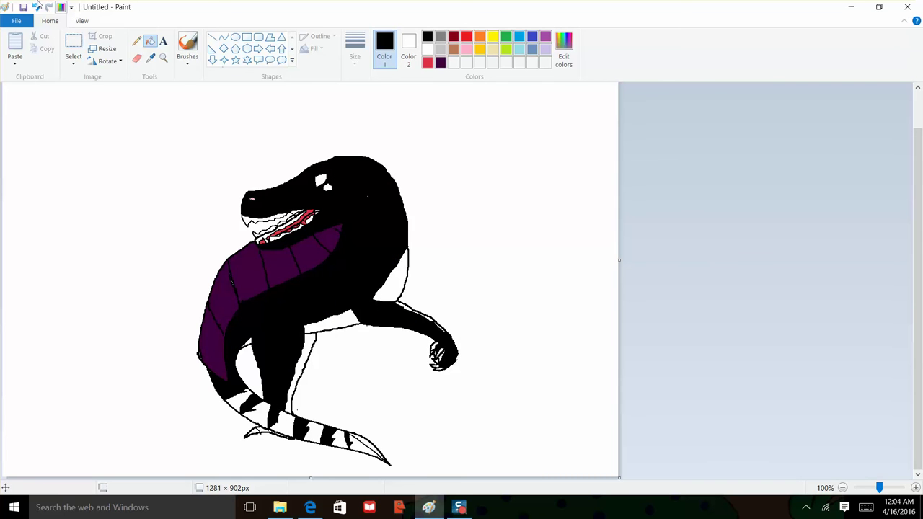
pyautogui.click(35, 6)
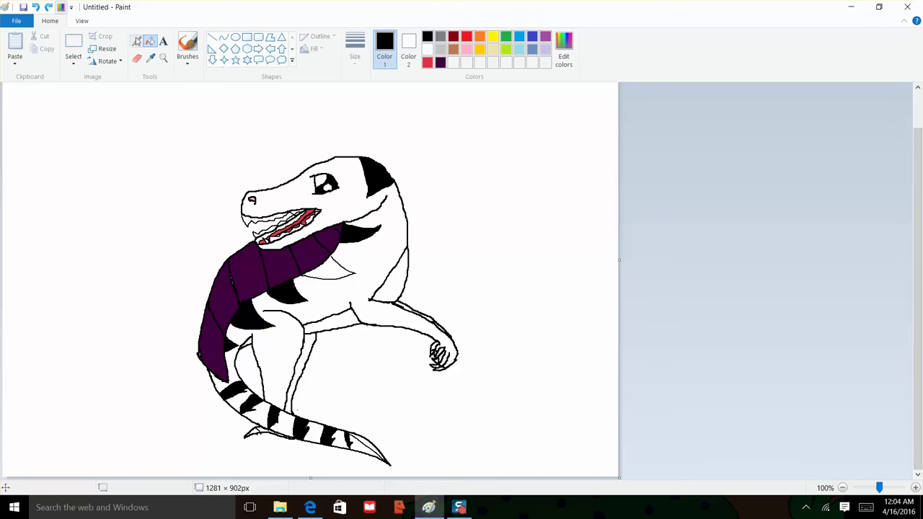
pyautogui.click(137, 41)
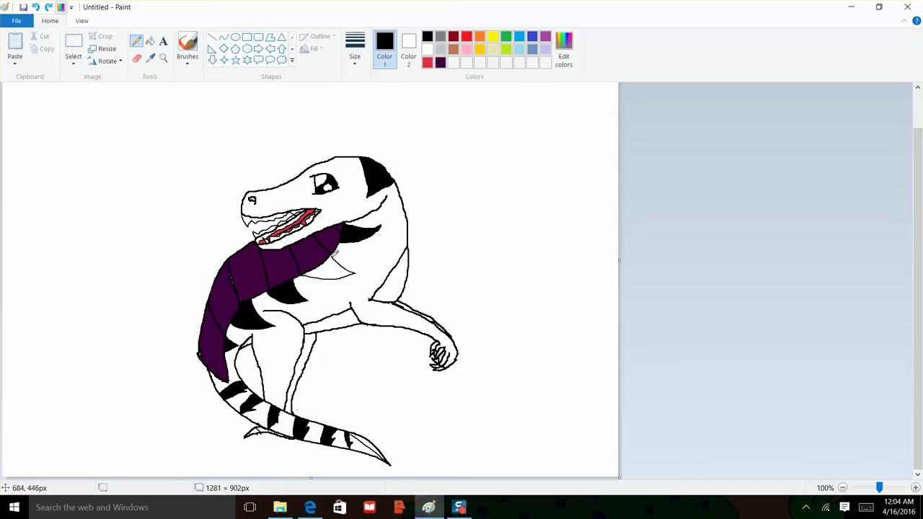
pyautogui.click(150, 41)
pyautogui.click(327, 265)
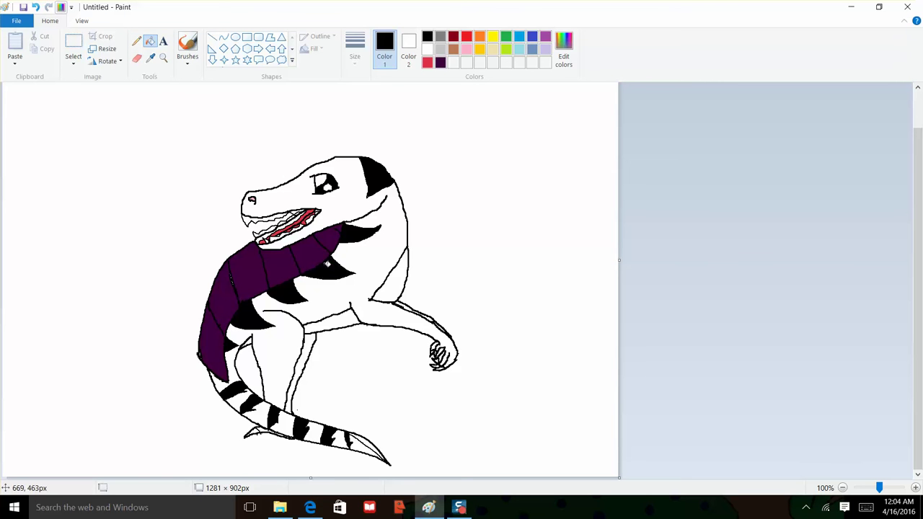
# - Try standard green on the body, undo it, and fill the body with a darker green of red 14, green 69, blue 31
pyautogui.click(506, 36)
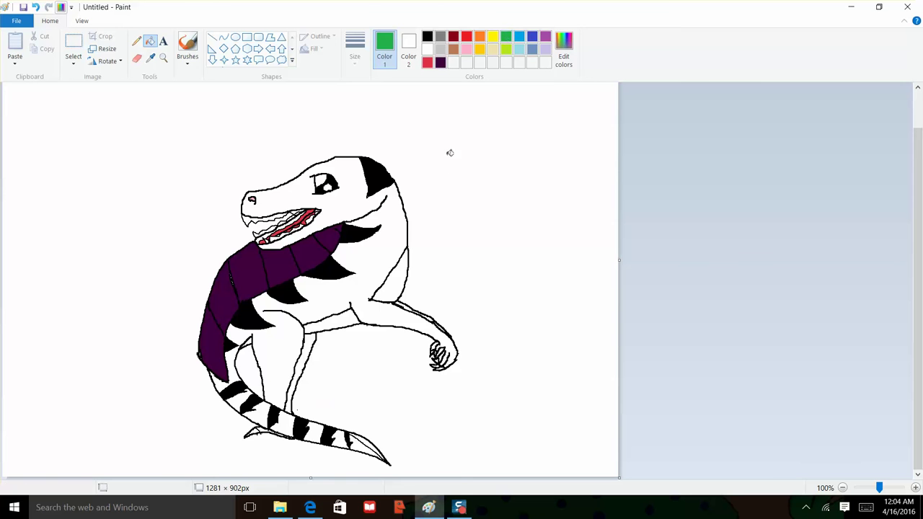
pyautogui.click(382, 258)
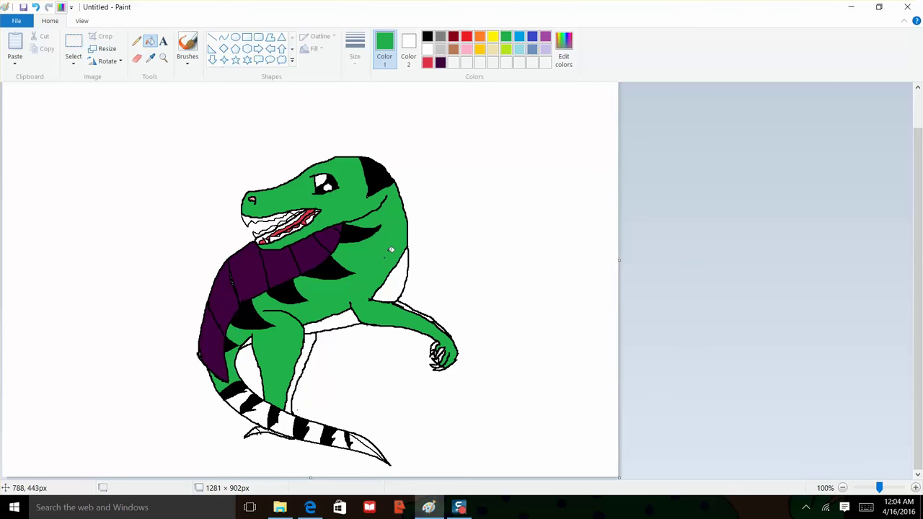
pyautogui.click(36, 8)
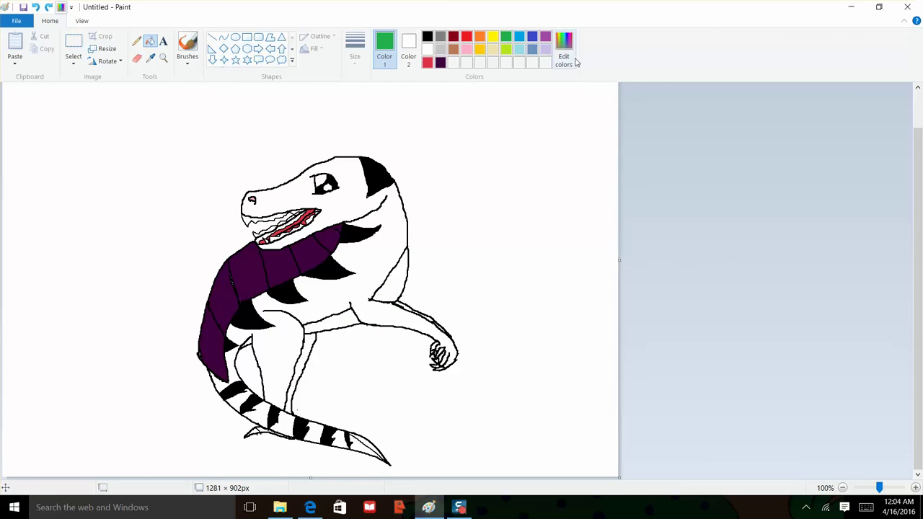
pyautogui.click(563, 50)
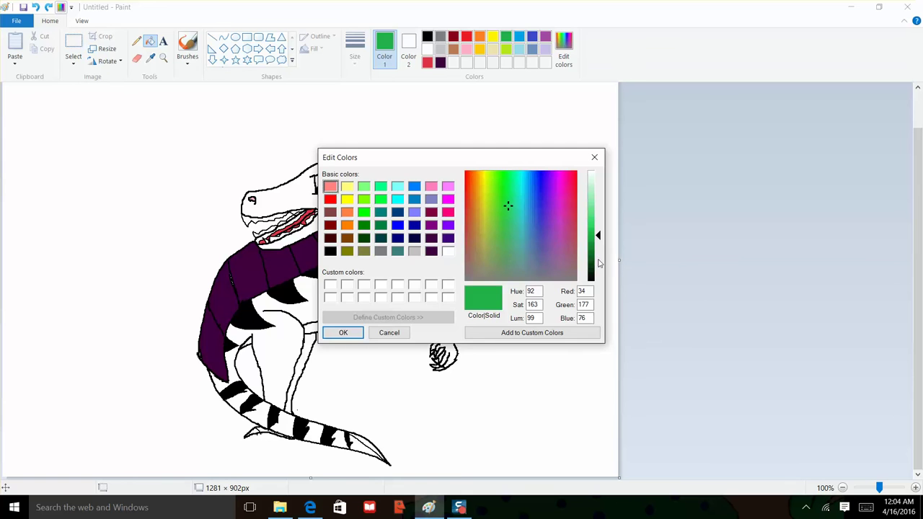
pyautogui.click(593, 269)
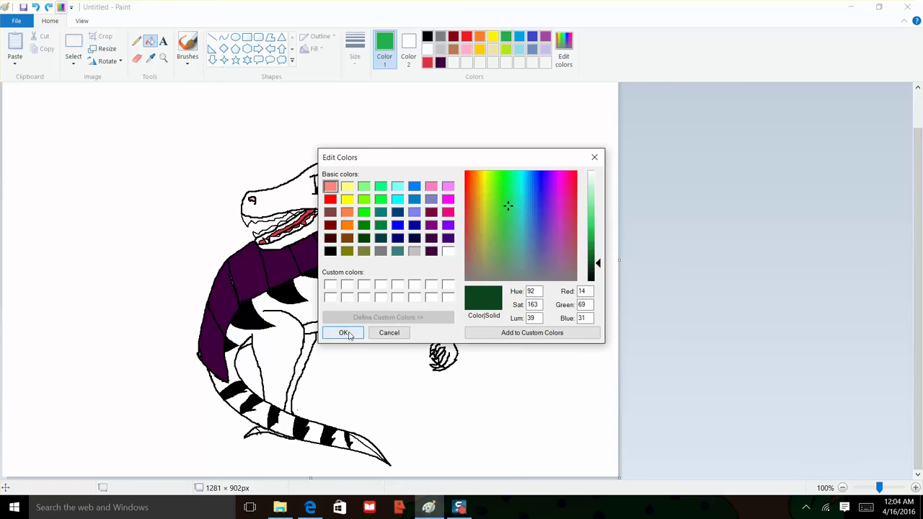
pyautogui.click(344, 333)
pyautogui.click(322, 301)
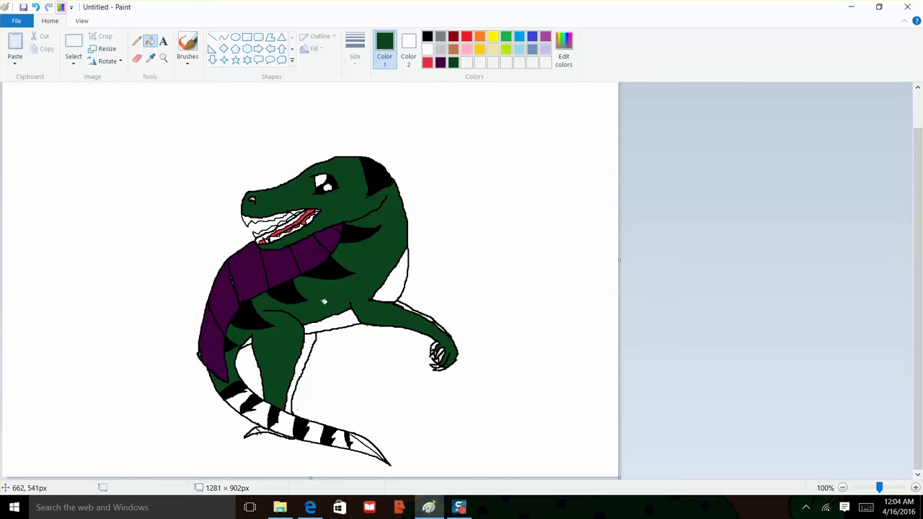
# - Fill the tail sections between the black stripes and the tail's end with the same dark green
pyautogui.click(240, 401)
pyautogui.click(267, 412)
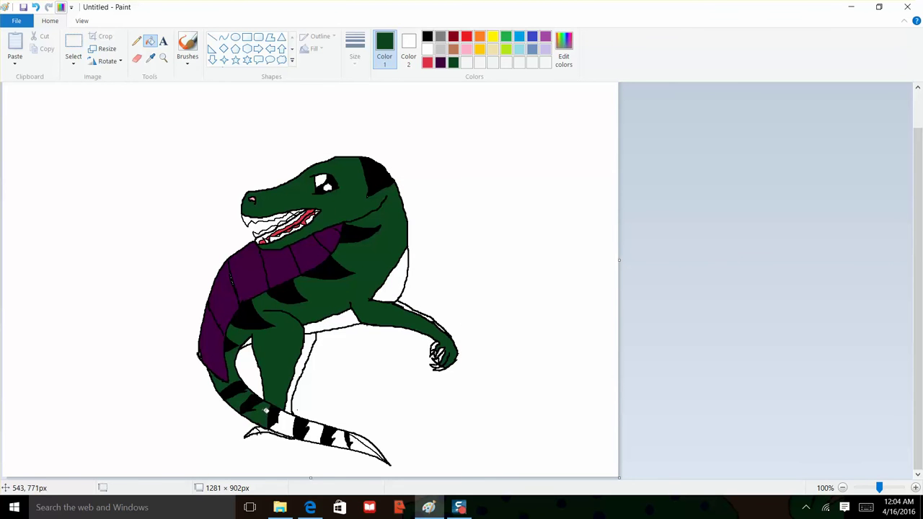
pyautogui.click(286, 421)
pyautogui.click(320, 431)
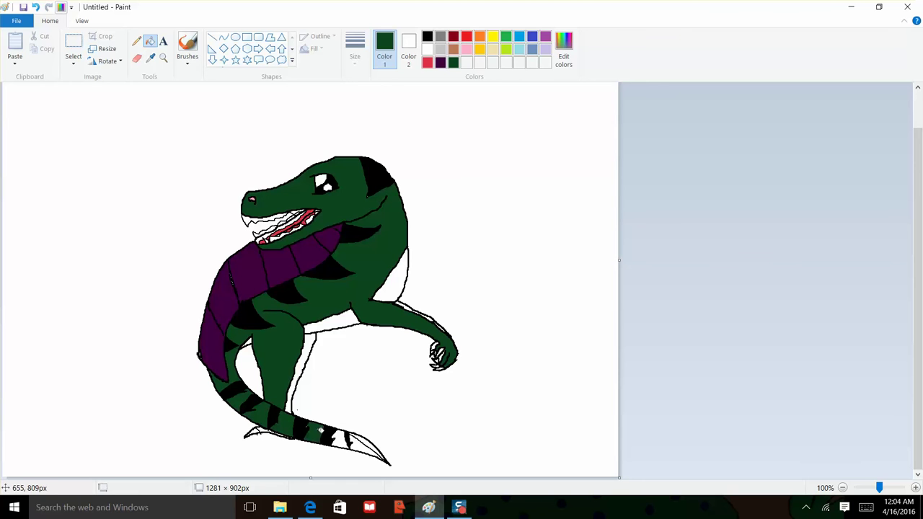
pyautogui.click(342, 438)
pyautogui.click(359, 444)
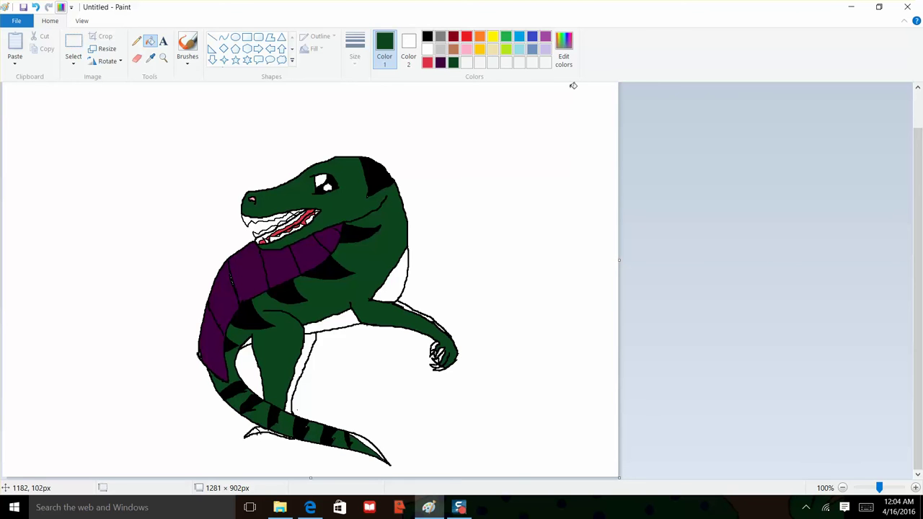
# - Mix a deeper green of red 11, green 51, blue 22 and fill the far leg and far arm with it
pyautogui.click(564, 60)
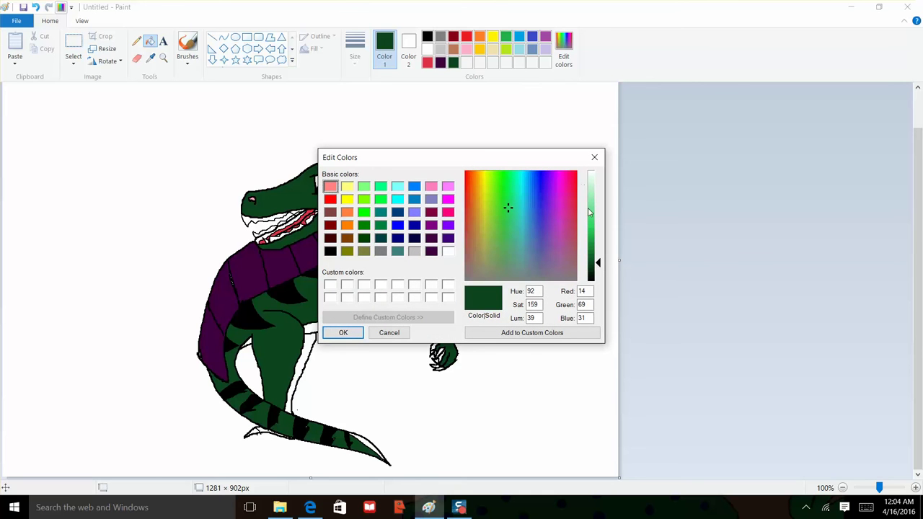
pyautogui.click(596, 267)
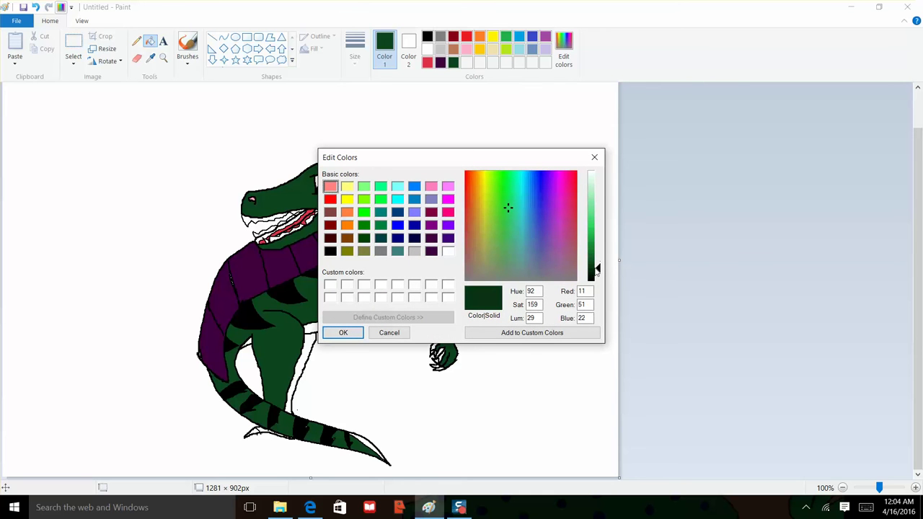
pyautogui.click(342, 333)
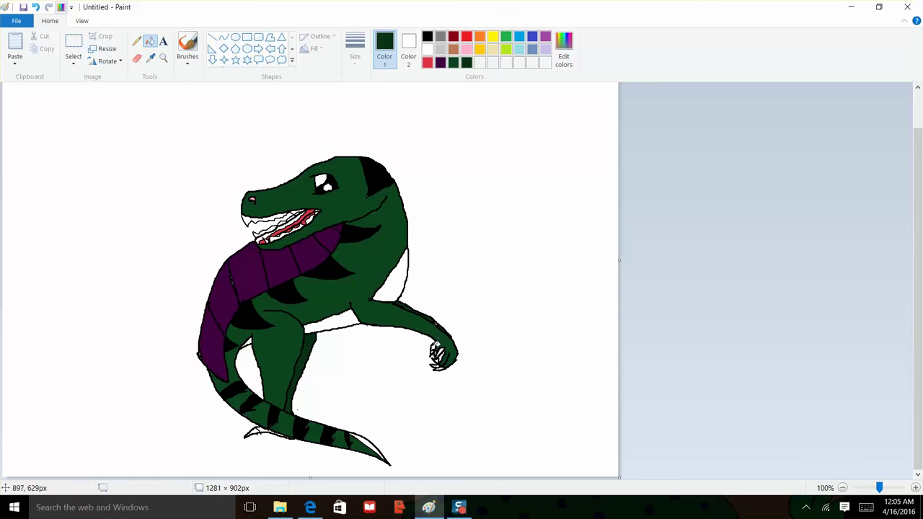
# - Fill the hand's fingers with dark green, and undo a stray fill near the foot that recolours the black outlines
pyautogui.click(453, 64)
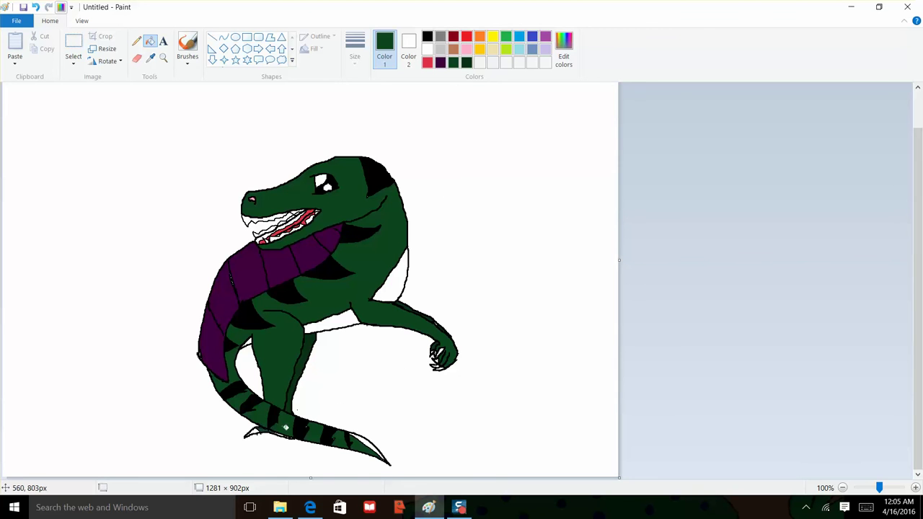
pyautogui.click(282, 431)
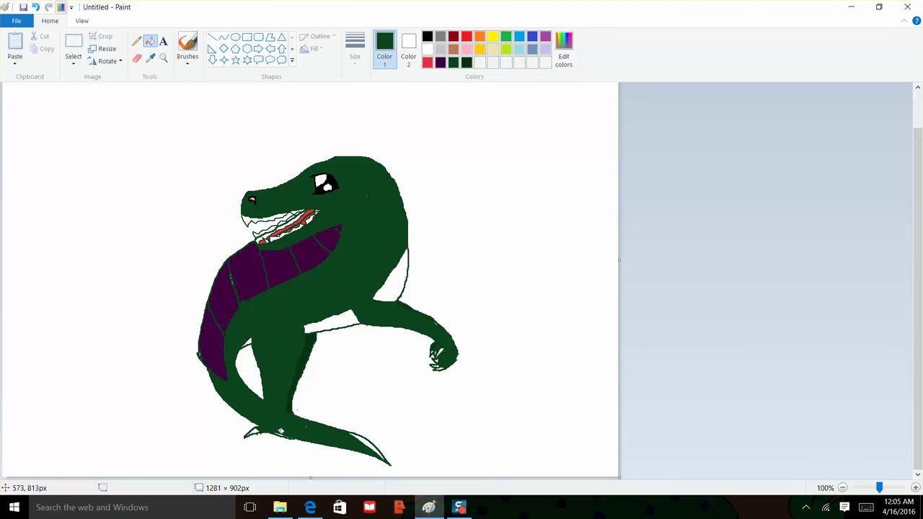
pyautogui.click(36, 7)
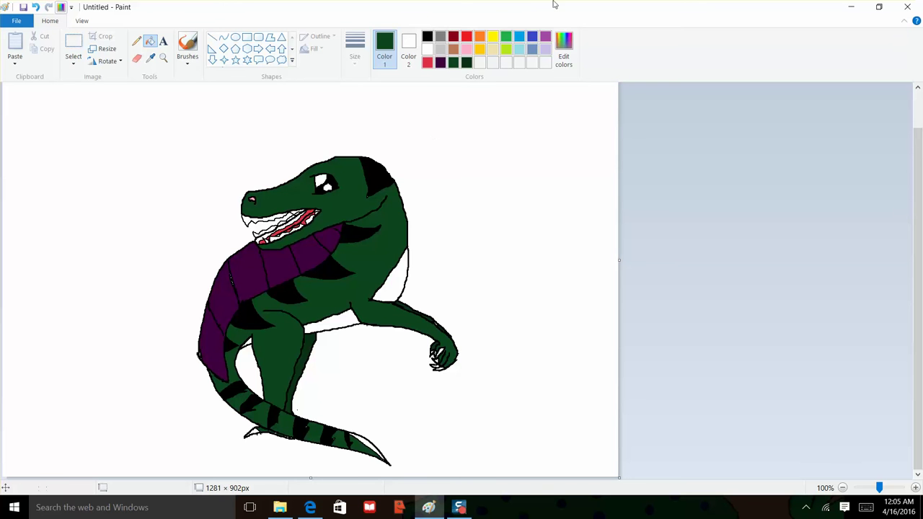
# - Lighten the brown to a pale tan of red 218, green 185, blue 167 and fill the belly and chest patches
pyautogui.click(454, 49)
pyautogui.click(564, 51)
pyautogui.moveTo(594, 209); pyautogui.dragTo(594, 197)
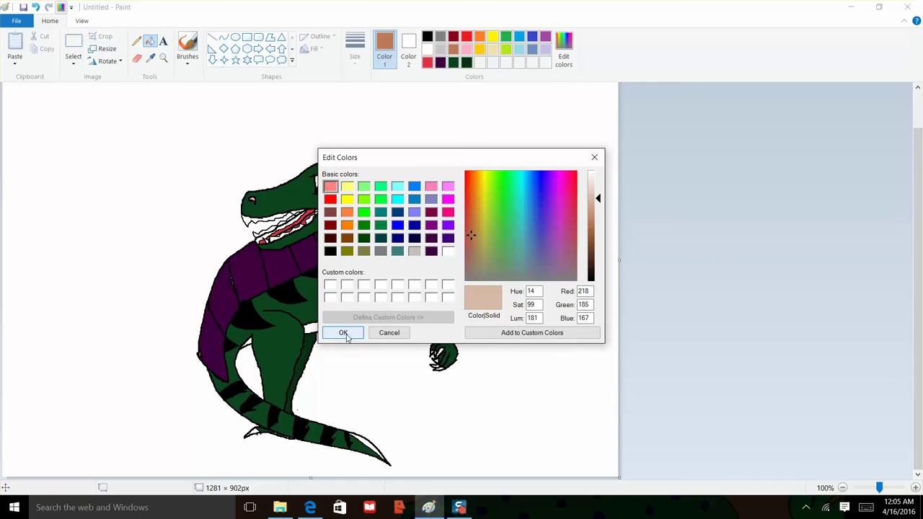
pyautogui.click(343, 332)
pyautogui.click(336, 321)
pyautogui.click(399, 279)
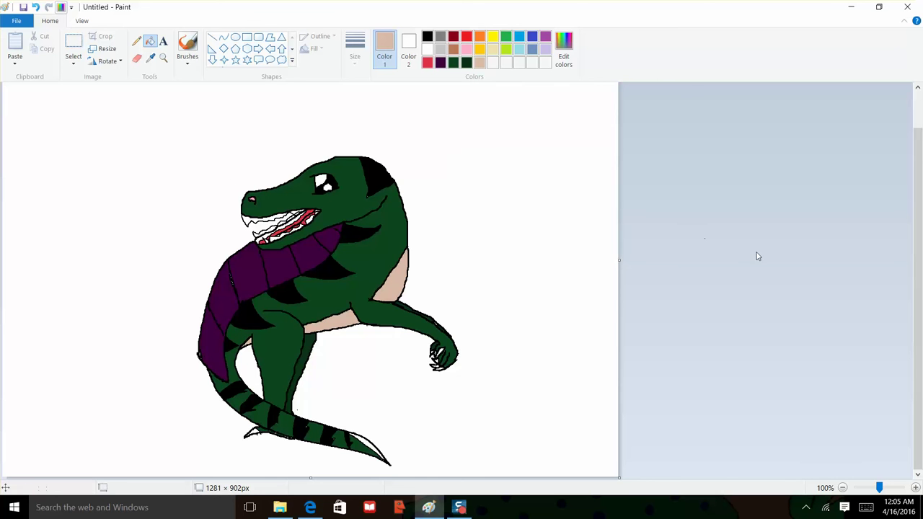
# - Select the line of text above the dinosaur and delete it from the picture
pyautogui.moveTo(921, 377); pyautogui.dragTo(922, 234)
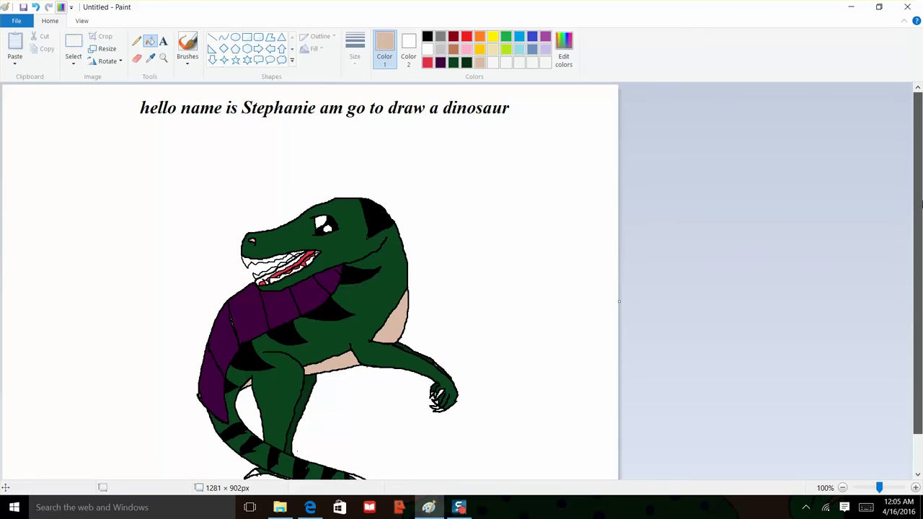
pyautogui.click(75, 53)
pyautogui.moveTo(128, 103); pyautogui.dragTo(586, 134)
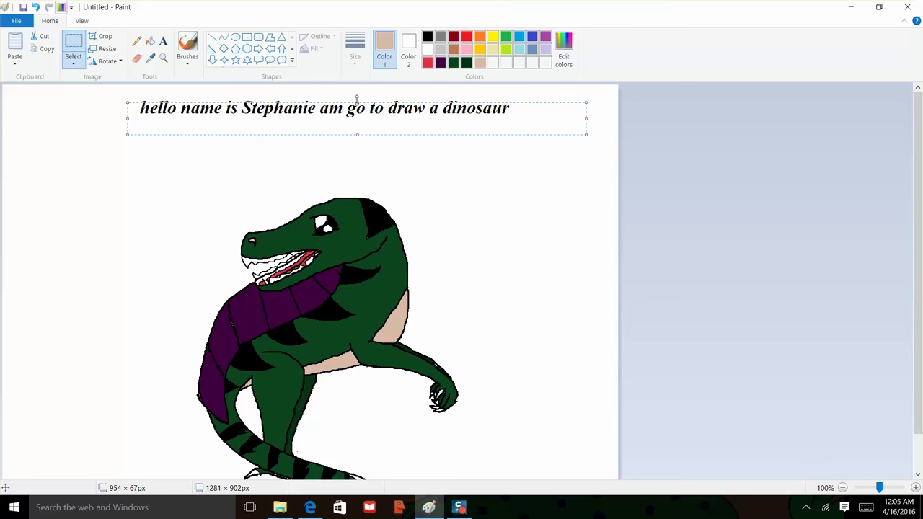
pyautogui.moveTo(357, 102); pyautogui.dragTo(357, 92)
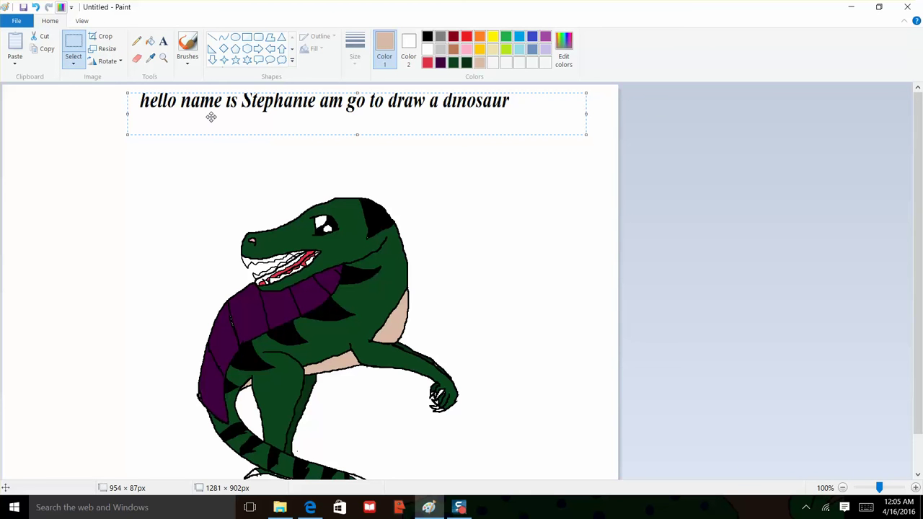
pyautogui.hotkey('ctrl', 'z')
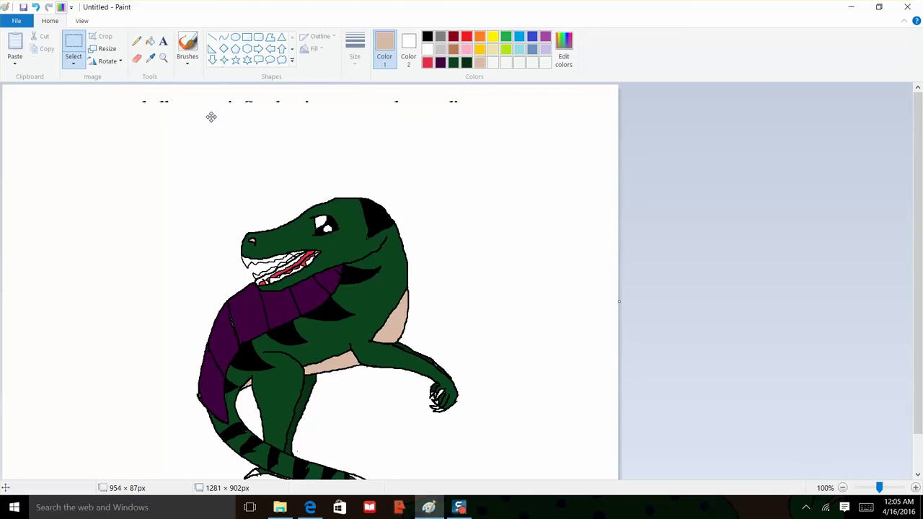
pyautogui.moveTo(134, 93); pyautogui.dragTo(612, 118)
pyautogui.press('Delete')
pyautogui.scroll(-2, 880, 287)
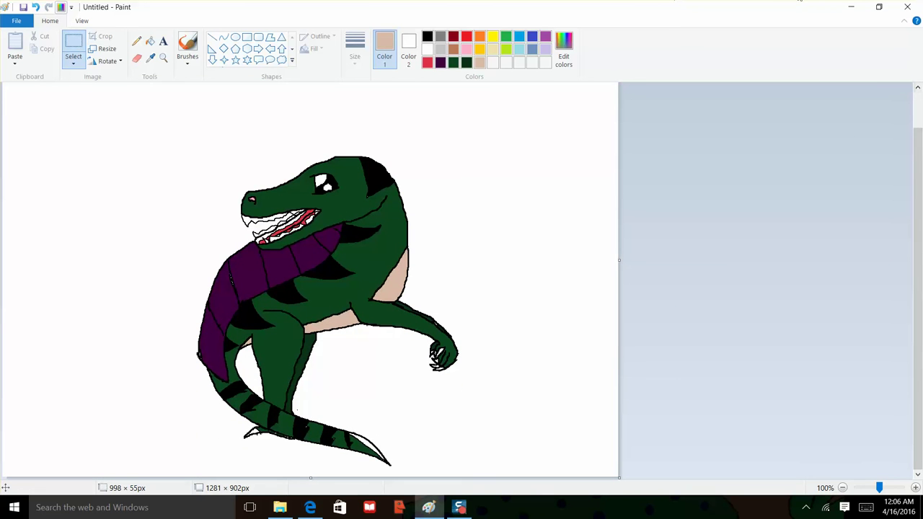
# - Set the pencil to black, try a thin curved line to the left of the dinosaur, and undo it
pyautogui.click(428, 36)
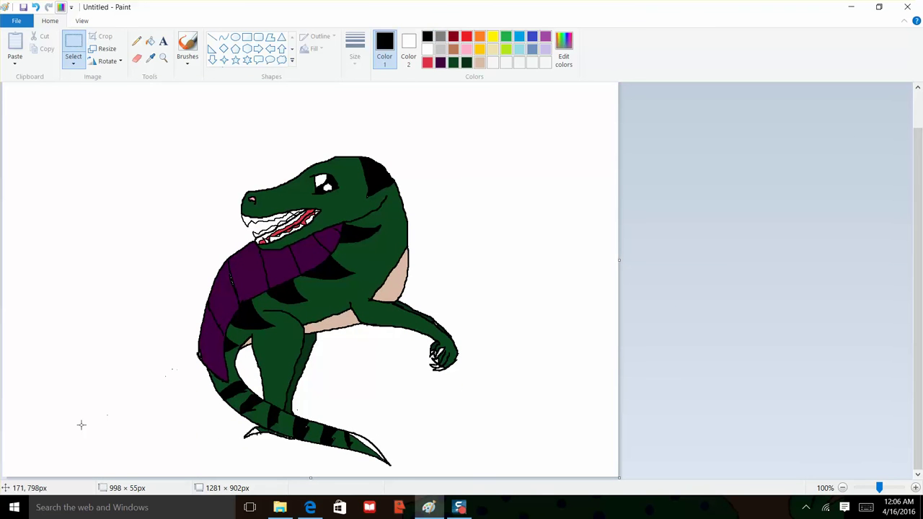
pyautogui.click(135, 41)
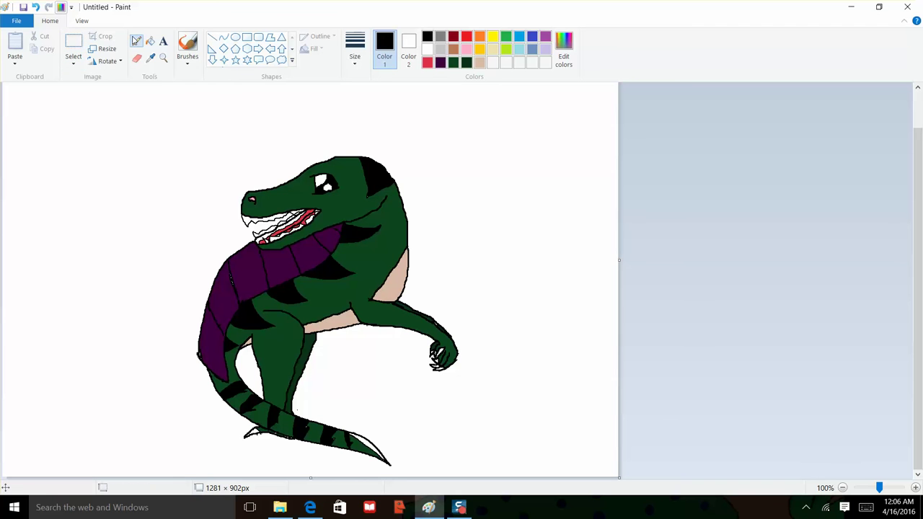
pyautogui.moveTo(116, 405)
pyautogui.mouseDown()
pyautogui.moveTo(96, 265)
pyautogui.moveTo(109, 163)
pyautogui.mouseUp()
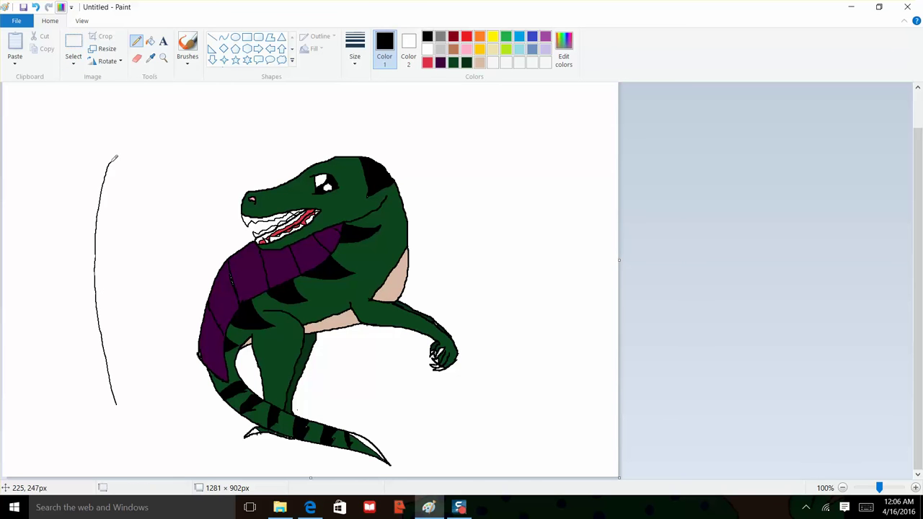
pyautogui.click(36, 6)
# - Draw the curving right edge of a tree trunk beside the dinosaur with a thicker black pencil line, zoomed to 200%
pyautogui.click(82, 20)
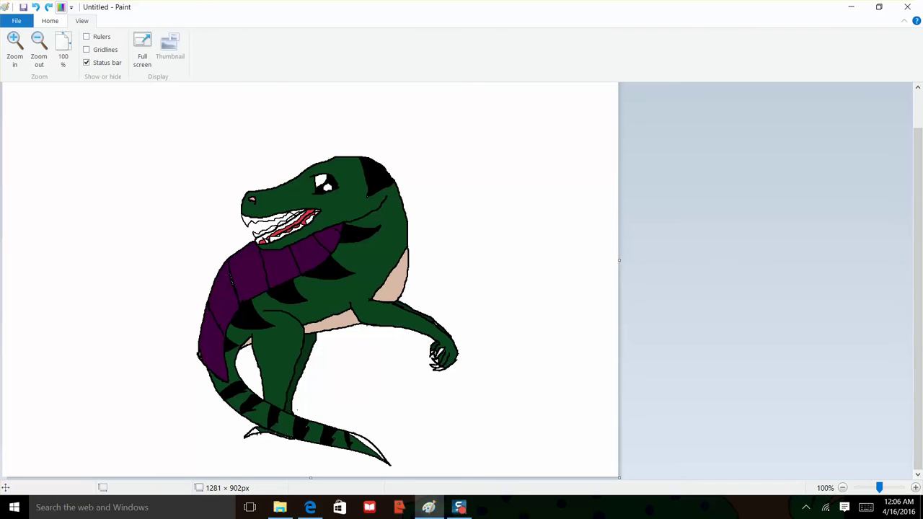
pyautogui.click(15, 49)
pyautogui.scroll(-10, 461, 274)
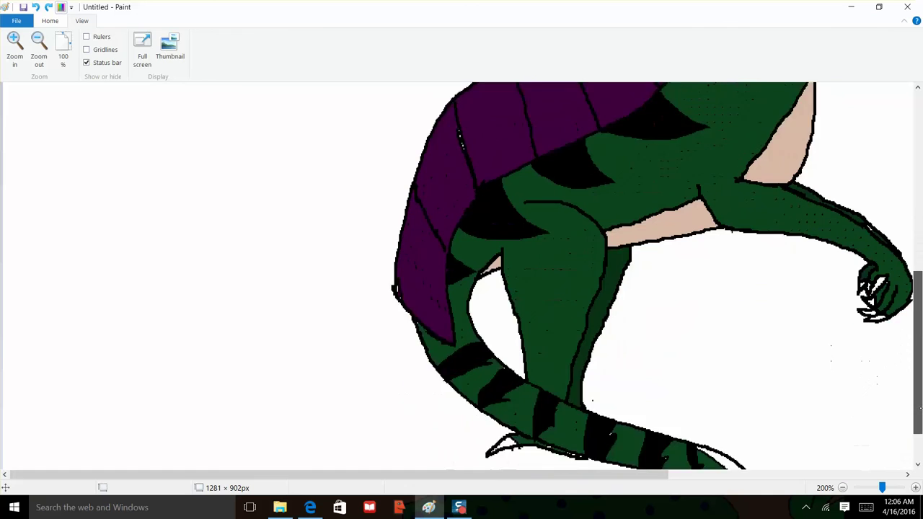
pyautogui.hotkey('alt', 'h')
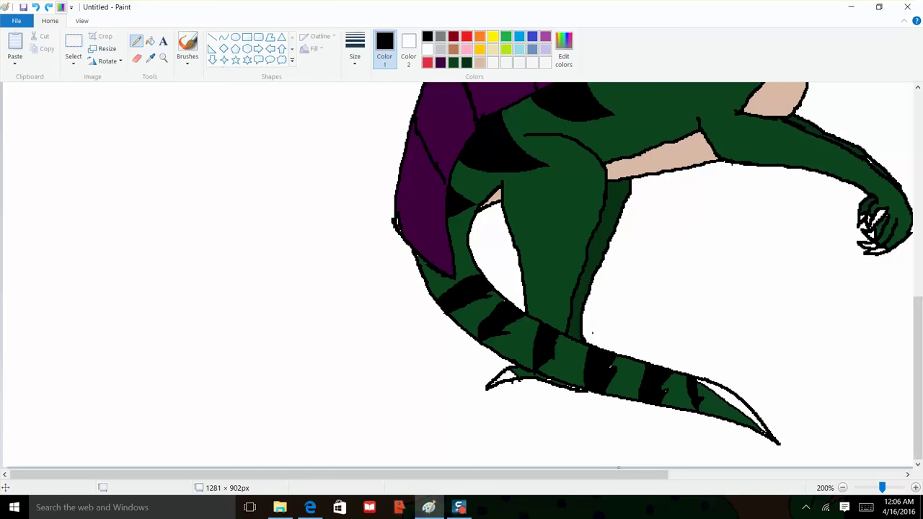
pyautogui.hotkey('alt', 'h')
pyautogui.press('s')
pyautogui.press('z')
pyautogui.click(348, 126)
pyautogui.moveTo(176, 404)
pyautogui.mouseDown()
pyautogui.moveTo(136, 277)
pyautogui.moveTo(126, 81)
pyautogui.mouseUp()
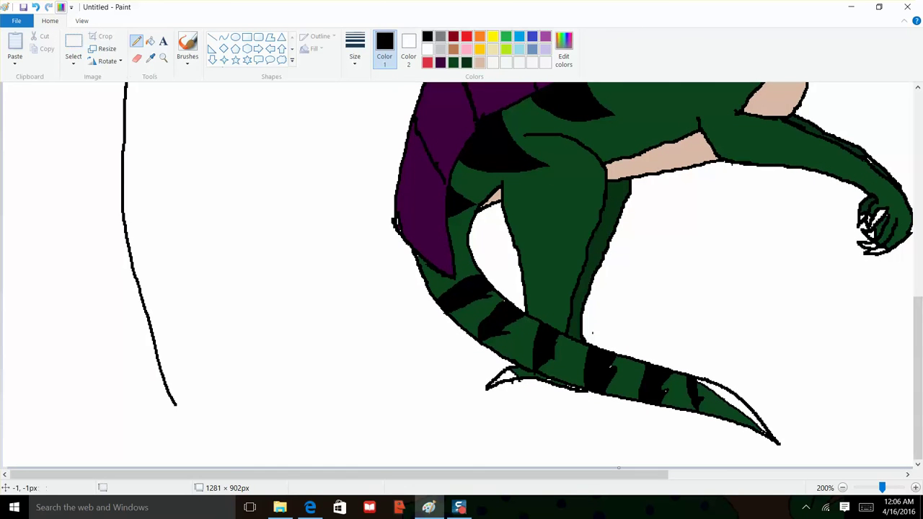
pyautogui.scroll(5, 462, 277)
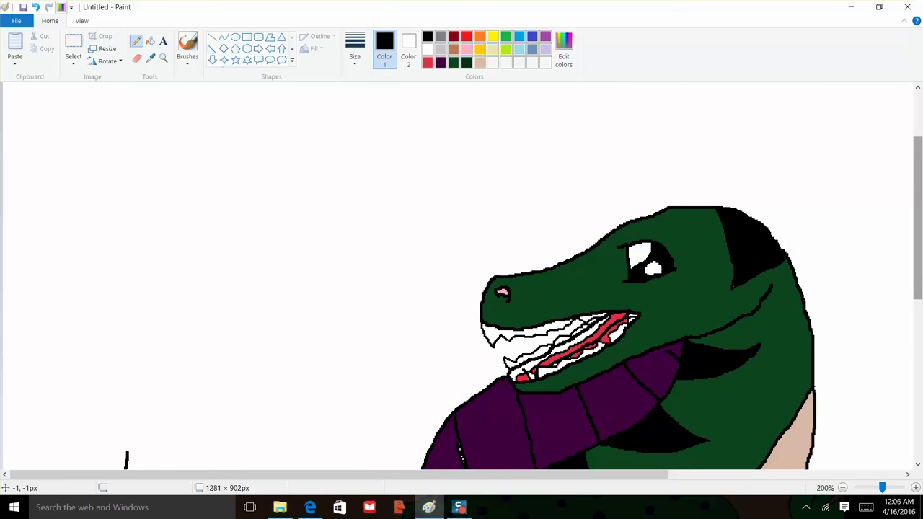
pyautogui.moveTo(127, 462)
pyautogui.mouseDown()
pyautogui.moveTo(168, 298)
pyautogui.moveTo(230, 197)
pyautogui.moveTo(262, 165)
pyautogui.mouseUp()
pyautogui.scroll(1, 262, 165)
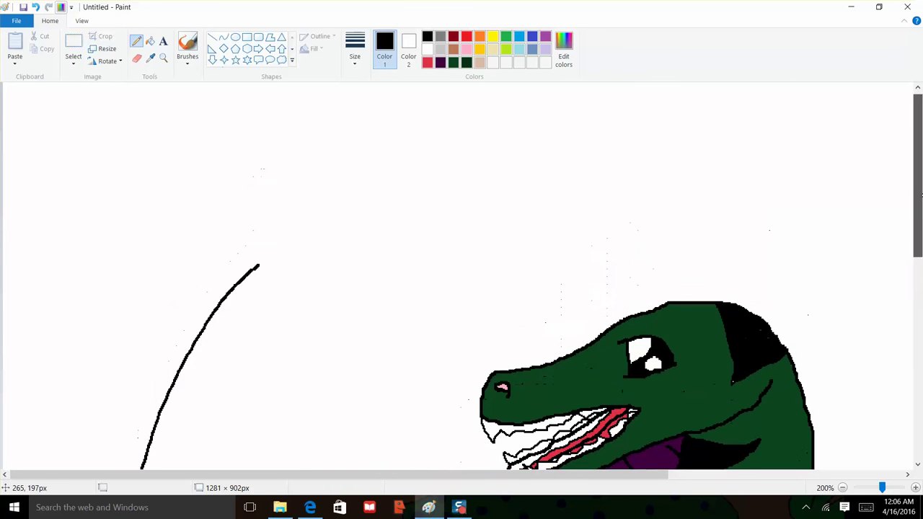
# - Draw the tree's branches in black, fanning outward from the top of the trunk
pyautogui.moveTo(258, 276); pyautogui.dragTo(440, 218)
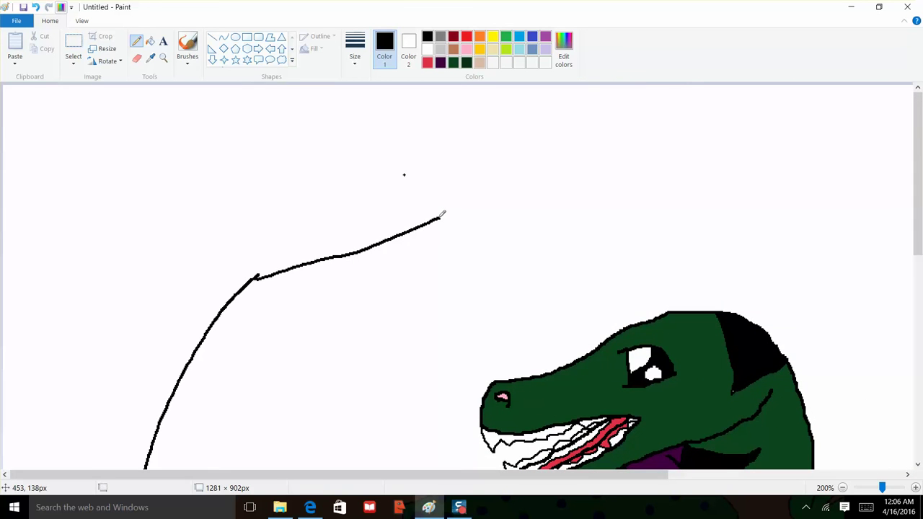
pyautogui.moveTo(405, 174)
pyautogui.mouseDown()
pyautogui.moveTo(305, 218)
pyautogui.moveTo(177, 304)
pyautogui.moveTo(148, 341)
pyautogui.moveTo(213, 200)
pyautogui.mouseUp()
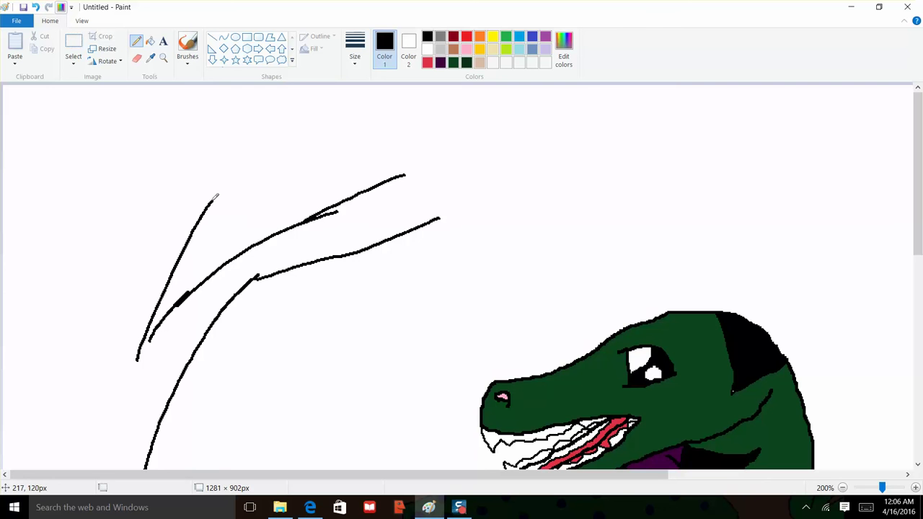
pyautogui.moveTo(168, 155); pyautogui.dragTo(108, 367)
pyautogui.moveTo(116, 318); pyautogui.dragTo(131, 267)
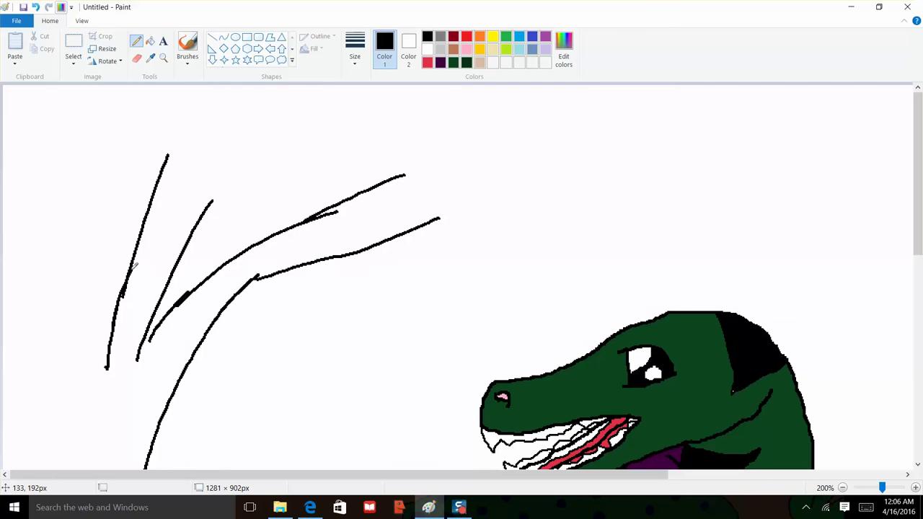
pyautogui.moveTo(108, 366)
pyautogui.mouseDown()
pyautogui.moveTo(48, 167)
pyautogui.moveTo(68, 381)
pyautogui.mouseUp()
pyautogui.press('super+Tab')
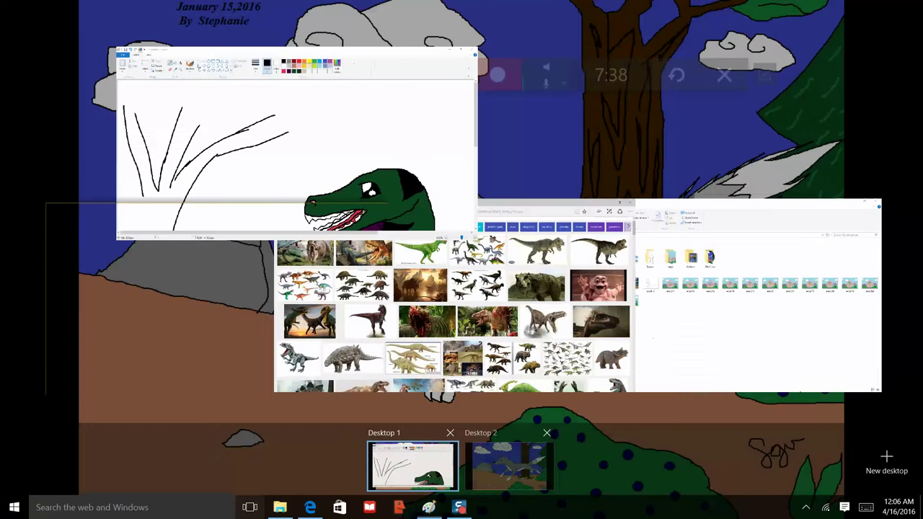
pyautogui.click(317, 127)
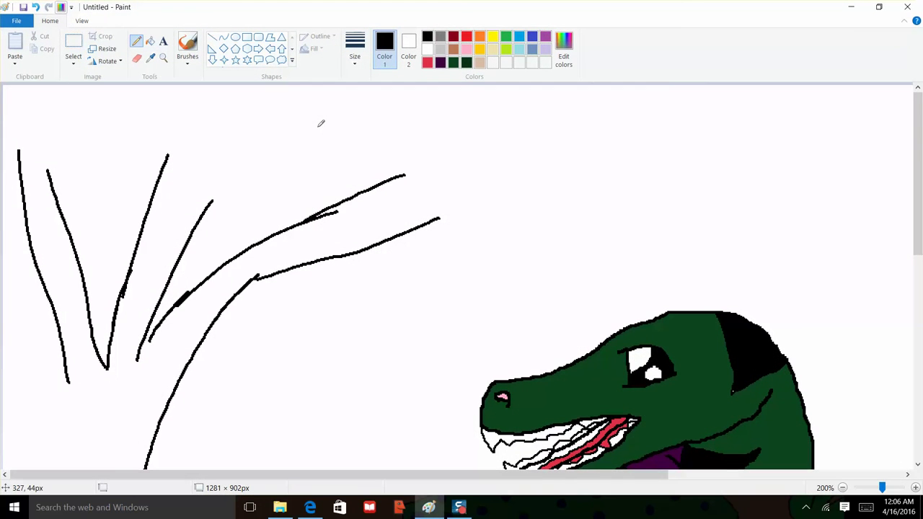
# - Outline the scalloped lower edge of the tree's leaves across the branch tips and erase the branch end that sticks into them
pyautogui.moveTo(202, 155)
pyautogui.mouseDown()
pyautogui.moveTo(52, 172)
pyautogui.moveTo(4, 149)
pyautogui.mouseUp()
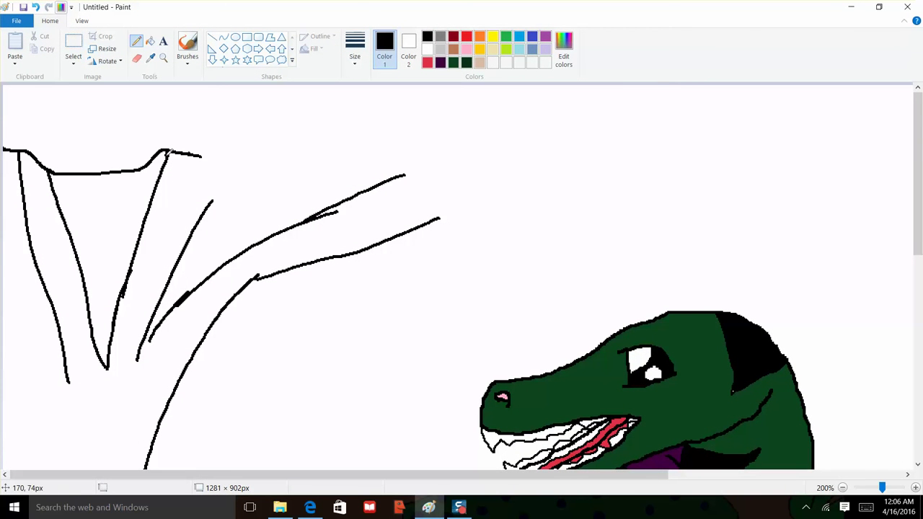
pyautogui.moveTo(168, 151)
pyautogui.mouseDown()
pyautogui.moveTo(232, 196)
pyautogui.moveTo(351, 181)
pyautogui.moveTo(363, 193)
pyautogui.moveTo(459, 214)
pyautogui.moveTo(498, 193)
pyautogui.moveTo(525, 158)
pyautogui.moveTo(512, 134)
pyautogui.moveTo(570, 119)
pyautogui.moveTo(585, 84)
pyautogui.mouseUp()
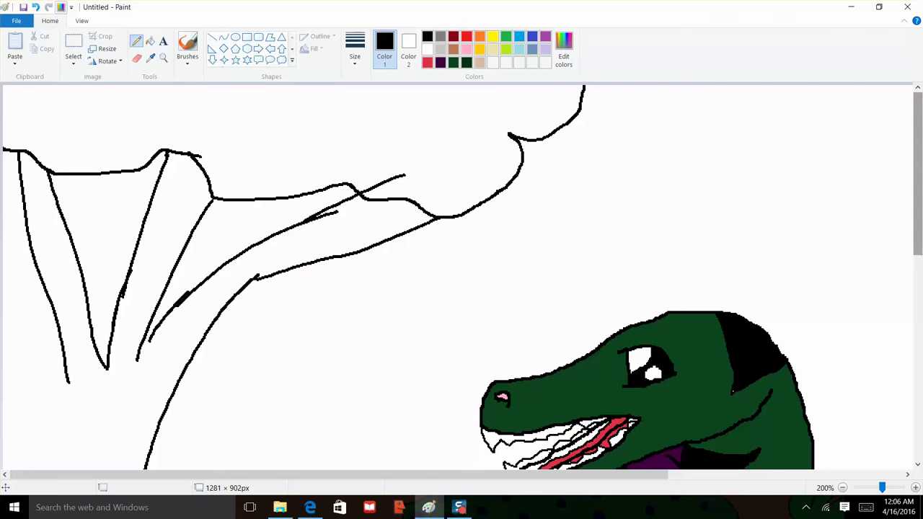
pyautogui.click(136, 58)
pyautogui.moveTo(407, 175); pyautogui.dragTo(367, 189)
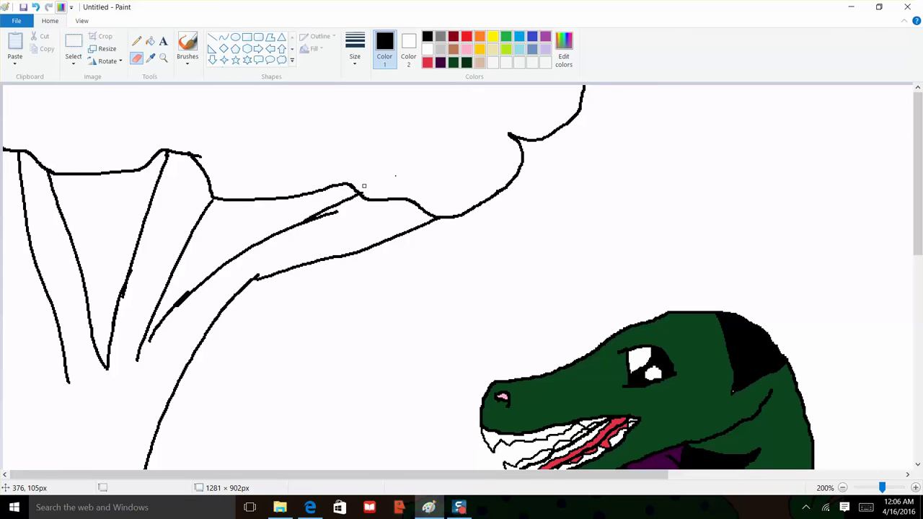
pyautogui.click(136, 41)
pyautogui.moveTo(212, 117)
pyautogui.mouseDown()
pyautogui.moveTo(294, 131)
pyautogui.moveTo(379, 100)
pyautogui.moveTo(428, 105)
pyautogui.moveTo(455, 85)
pyautogui.mouseUp()
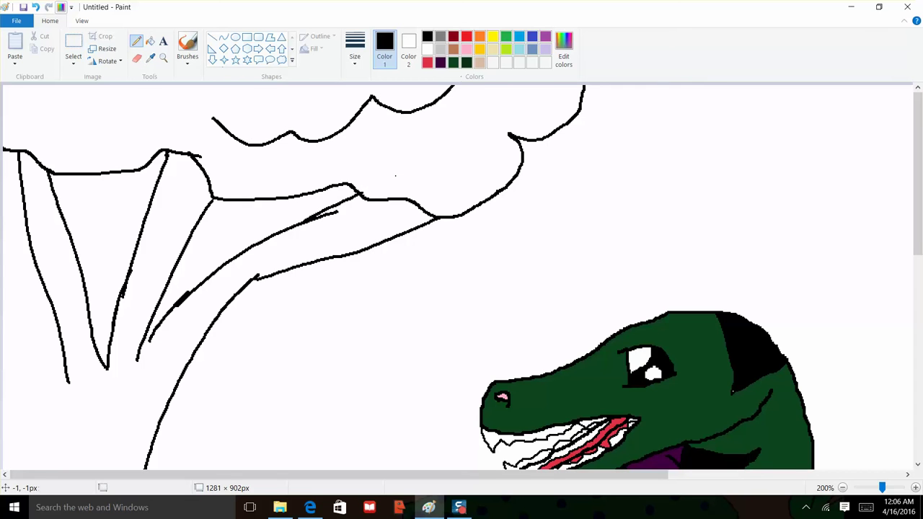
pyautogui.hotkey('ctrl', 'z')
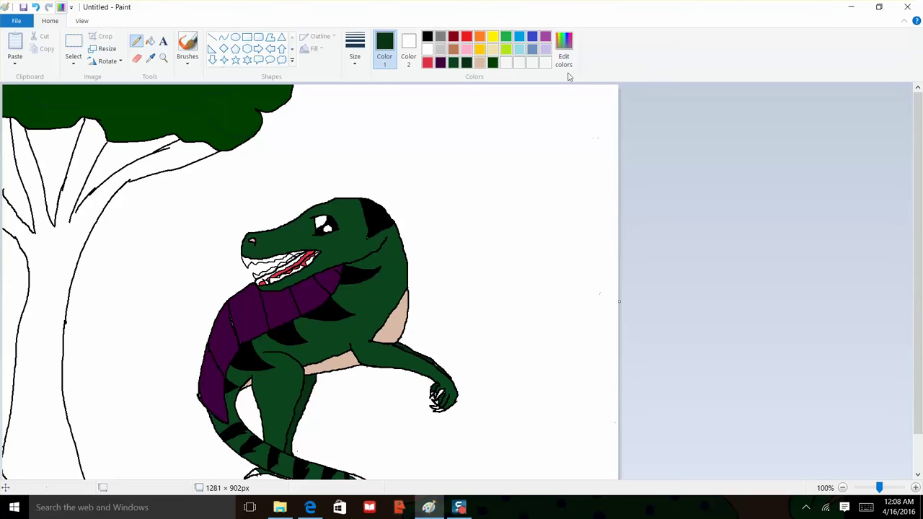
# - Mix a dark brown of red 73, green 27, blue 1 as the drawing colour
pyautogui.click(565, 63)
pyautogui.click(347, 239)
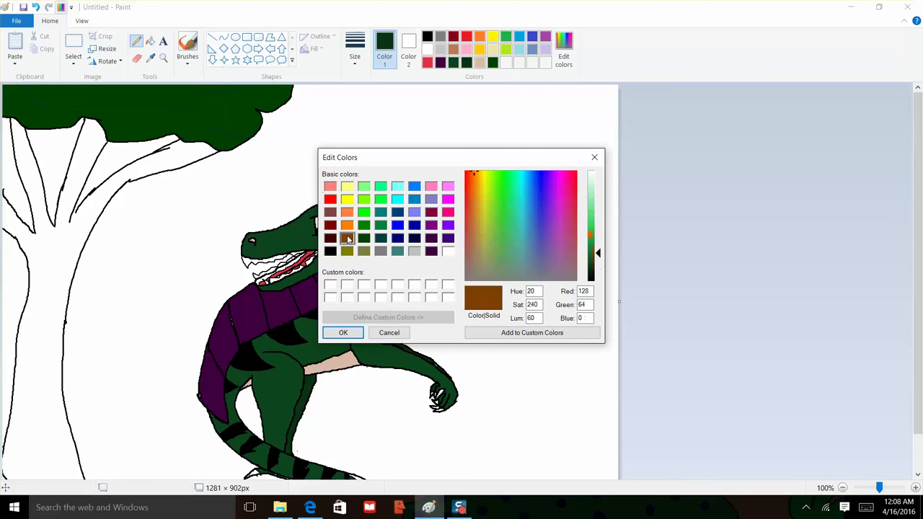
pyautogui.click(330, 239)
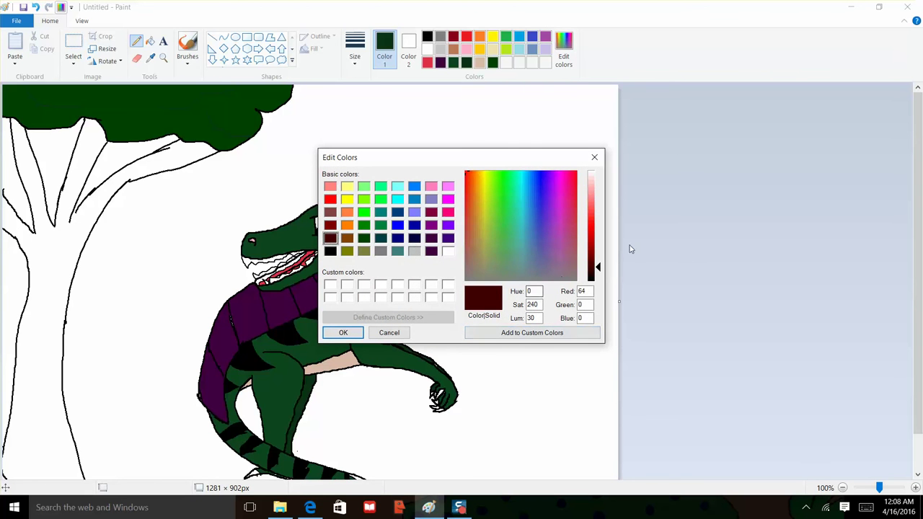
pyautogui.click(330, 212)
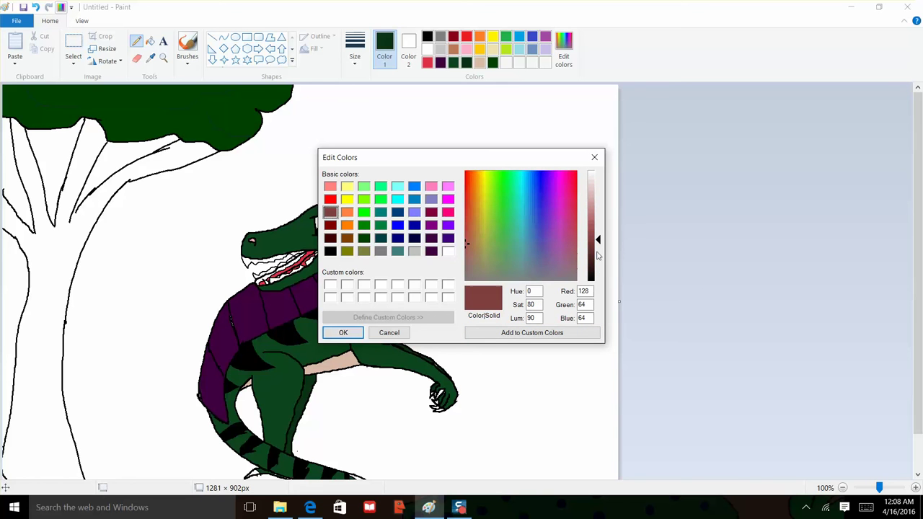
pyautogui.click(596, 259)
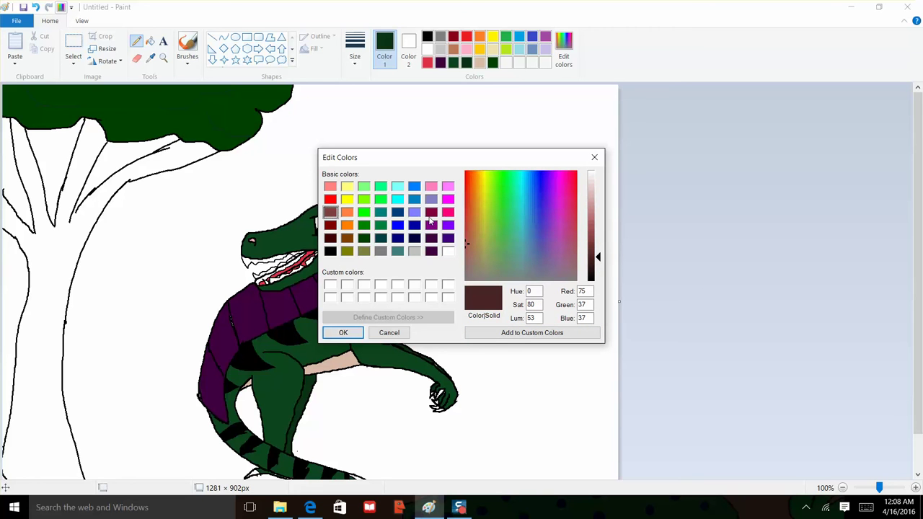
pyautogui.click(480, 182)
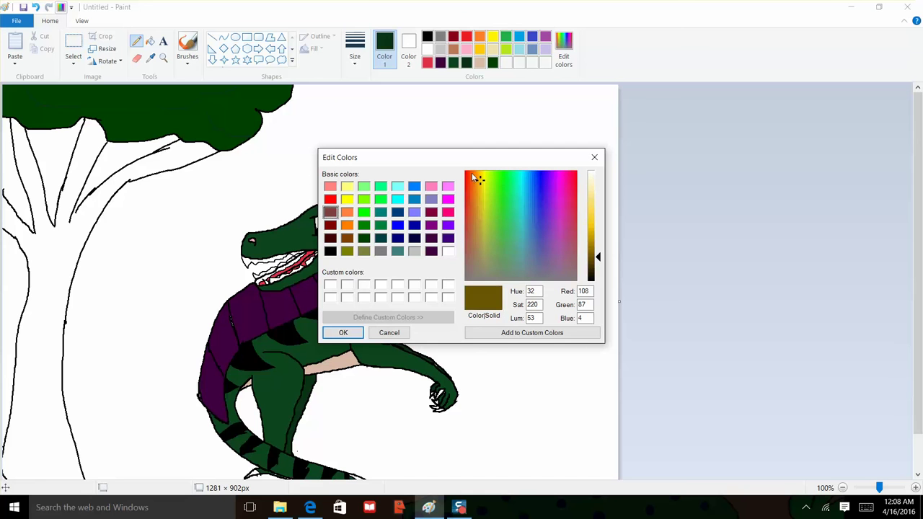
pyautogui.click(472, 174)
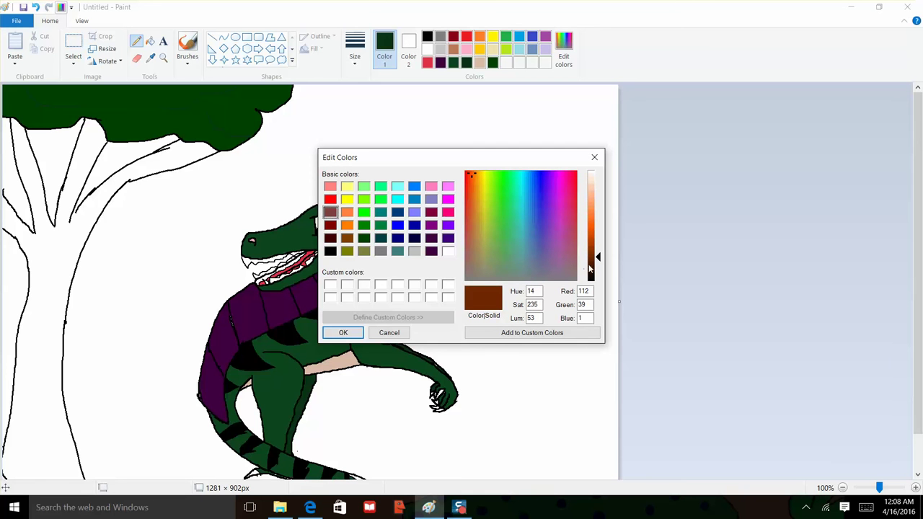
pyautogui.click(590, 266)
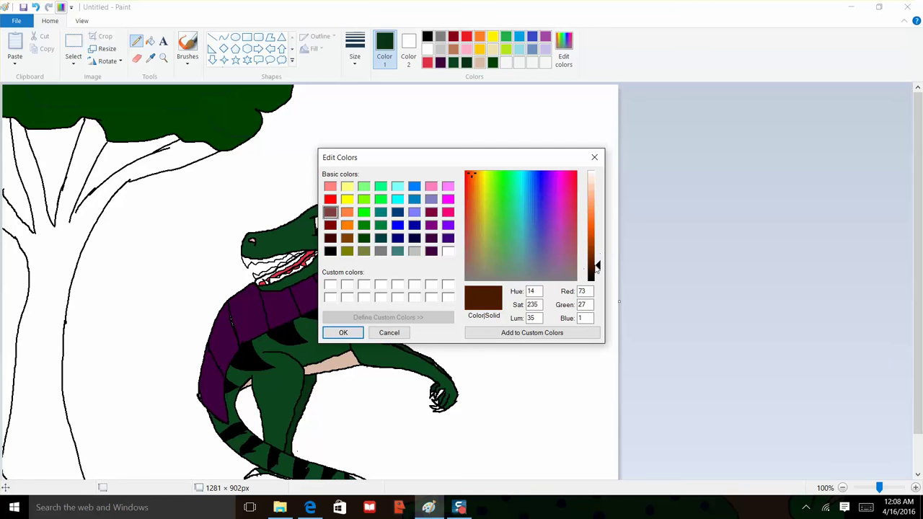
pyautogui.click(343, 333)
pyautogui.click(150, 41)
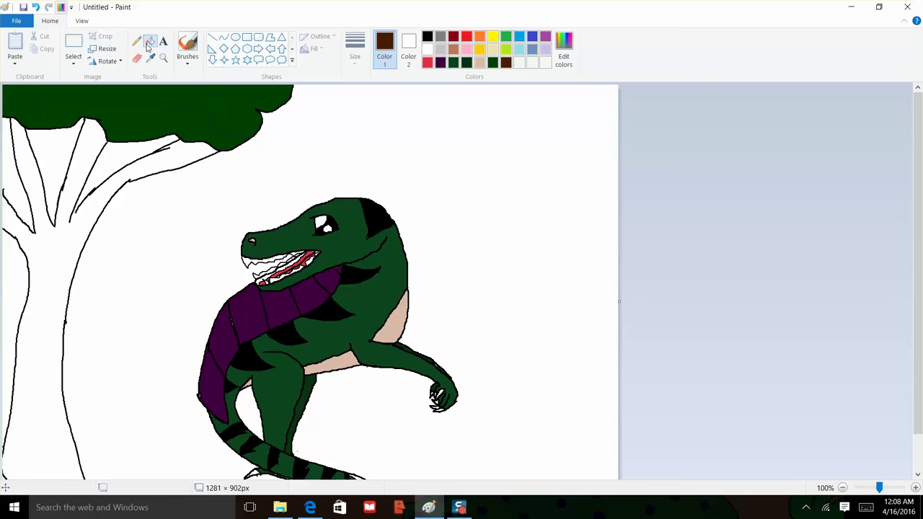
pyautogui.click(73, 195)
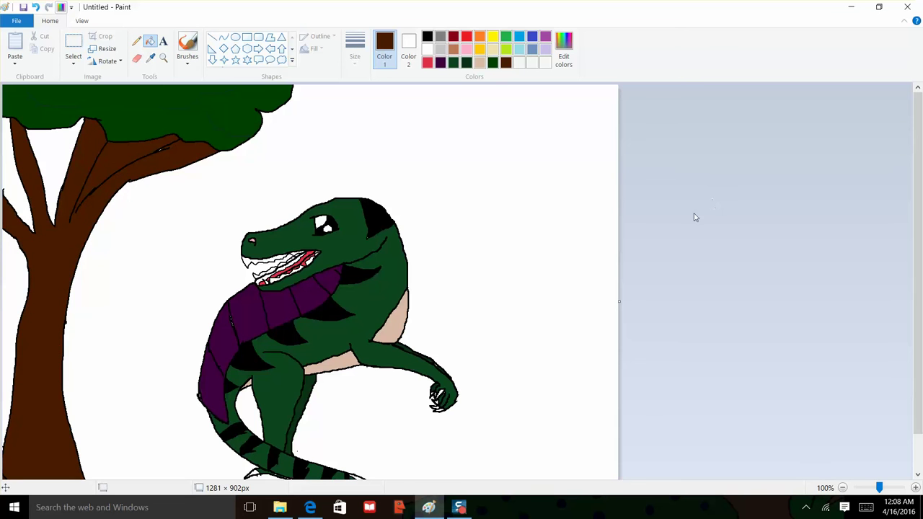
pyautogui.click(35, 7)
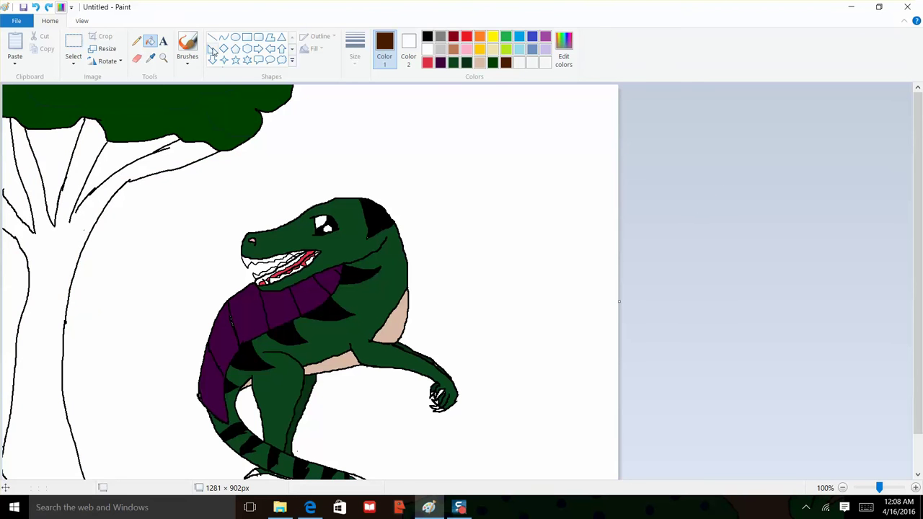
# - Close the gap in the branch outline with a black pencil line and fill the trunk and branches with the dark brown
pyautogui.click(428, 37)
pyautogui.click(136, 41)
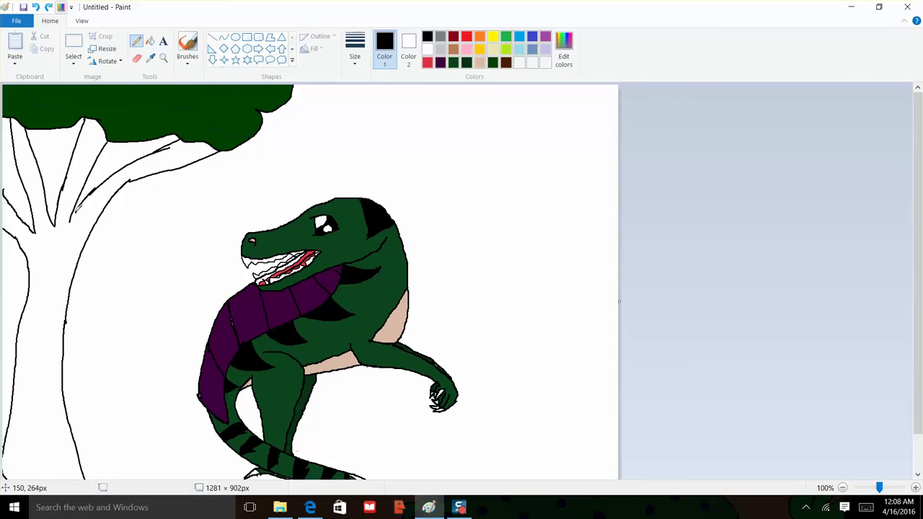
pyautogui.click(151, 41)
pyautogui.click(505, 64)
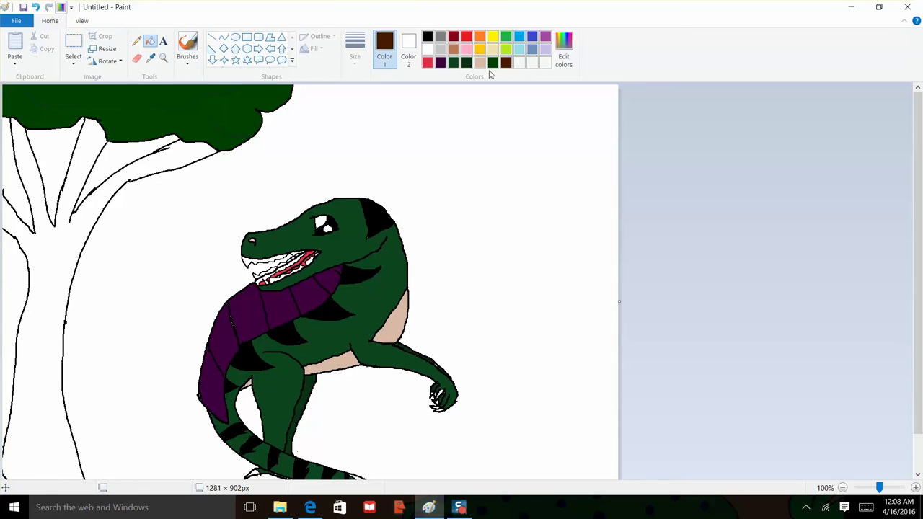
pyautogui.click(49, 264)
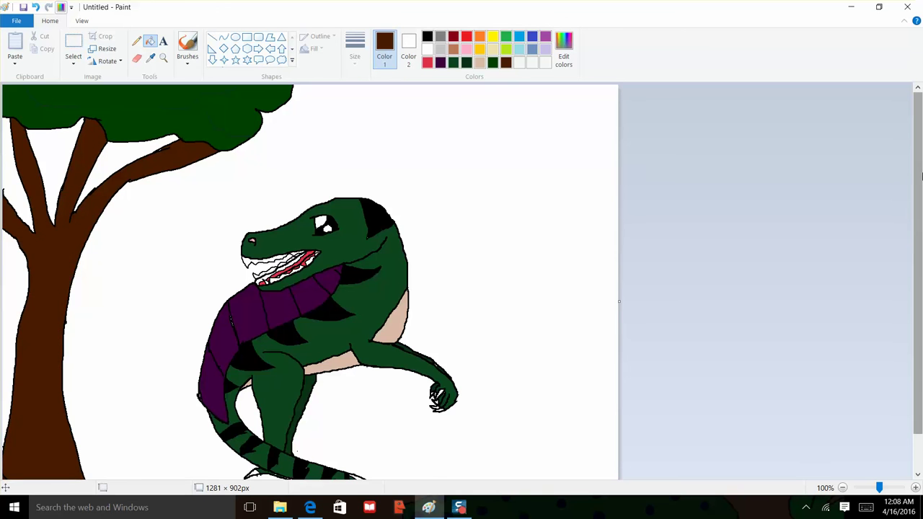
pyautogui.scroll(-1, 657, 115)
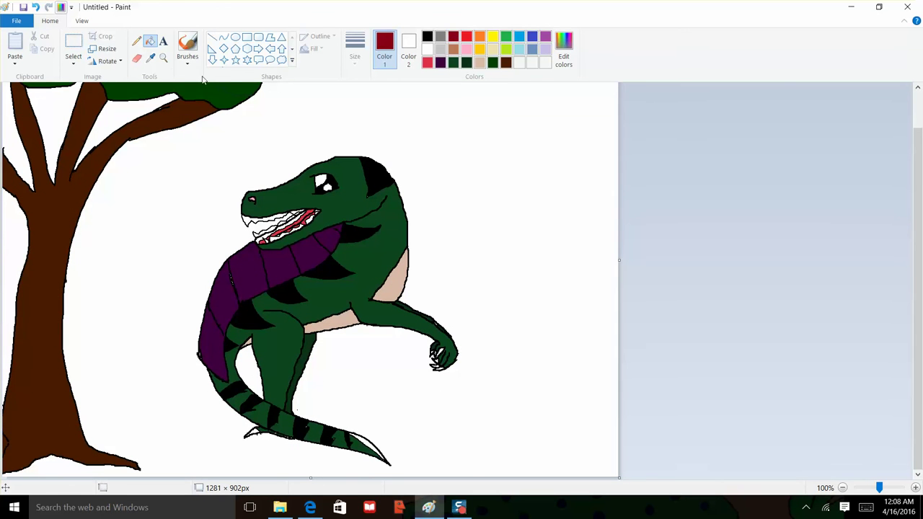
pyautogui.click(136, 41)
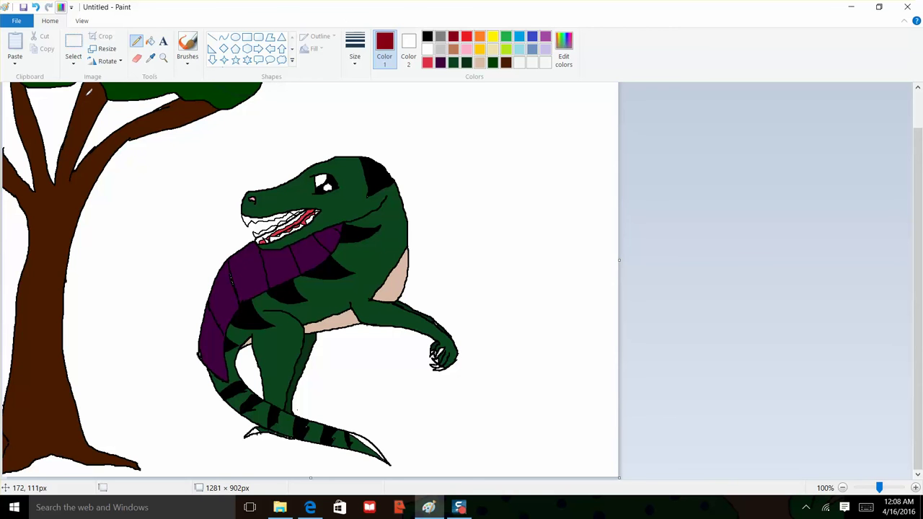
pyautogui.moveTo(94, 85); pyautogui.dragTo(86, 109)
pyautogui.click(35, 6)
# - Mix a slightly lighter shade of the trunk's dark brown as the drawing colour
pyautogui.click(507, 63)
pyautogui.click(555, 62)
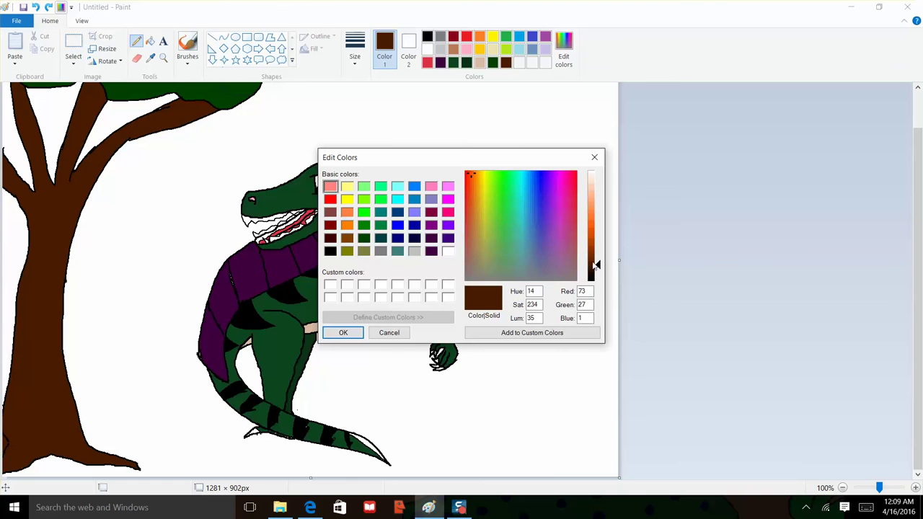
pyautogui.moveTo(596, 264); pyautogui.dragTo(596, 258)
pyautogui.click(343, 333)
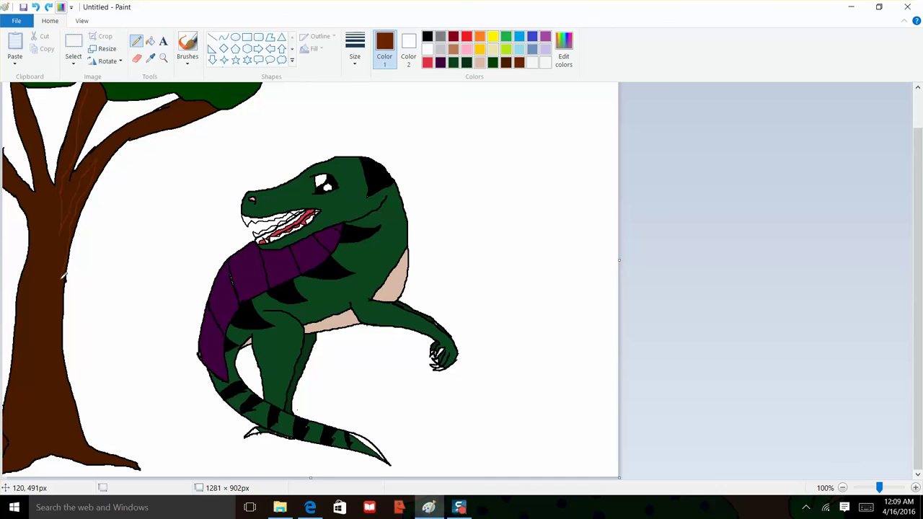
# - Draw thin bark lines in the lighter brown along the branches and down the trunk to the roots
pyautogui.moveTo(54, 317); pyautogui.dragTo(59, 236)
pyautogui.click(34, 9)
pyautogui.click(34, 7)
pyautogui.scroll(1, 35, 94)
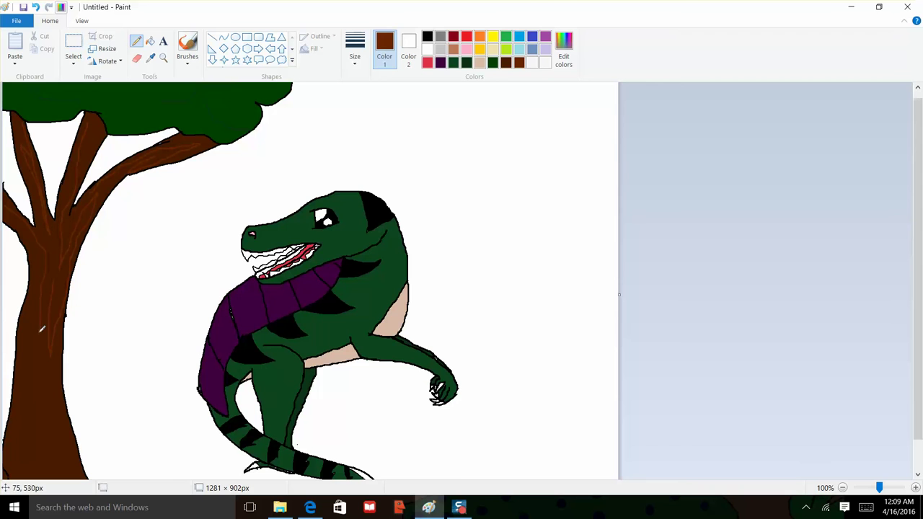
pyautogui.moveTo(42, 358); pyautogui.dragTo(36, 384)
pyautogui.moveTo(31, 374); pyautogui.dragTo(29, 456)
pyautogui.moveTo(19, 374); pyautogui.dragTo(26, 430)
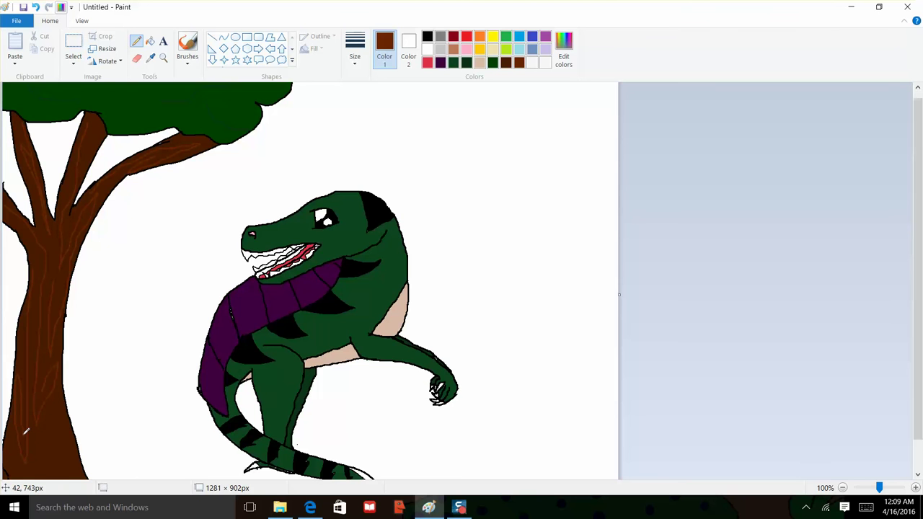
pyautogui.scroll(-1, 26, 430)
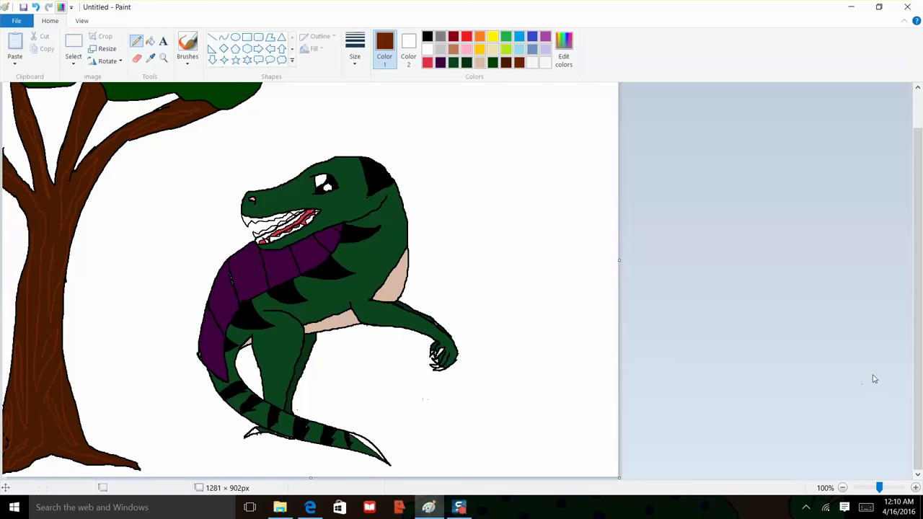
# - Outline a small plant with two pointed leaves in black at the foot of the tree trunk
pyautogui.click(427, 37)
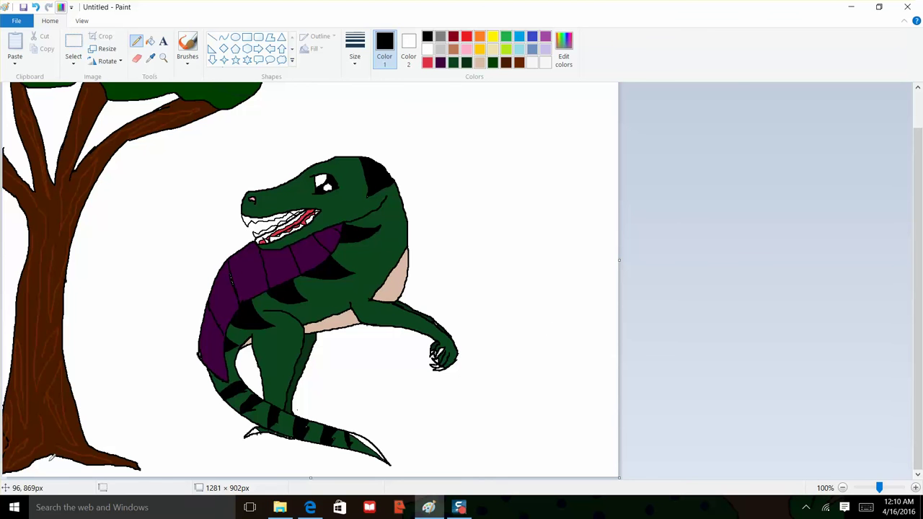
pyautogui.moveTo(49, 459)
pyautogui.mouseDown()
pyautogui.moveTo(43, 436)
pyautogui.moveTo(54, 394)
pyautogui.moveTo(68, 457)
pyautogui.mouseUp()
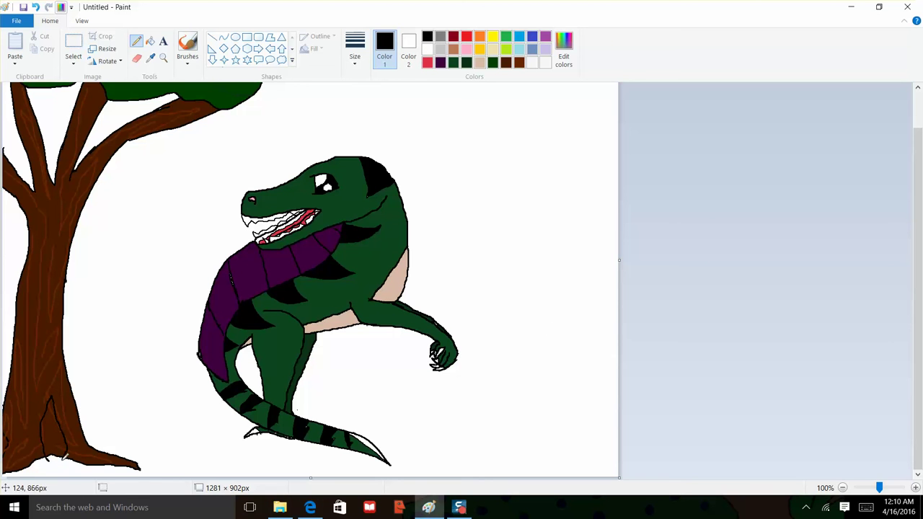
pyautogui.click(34, 8)
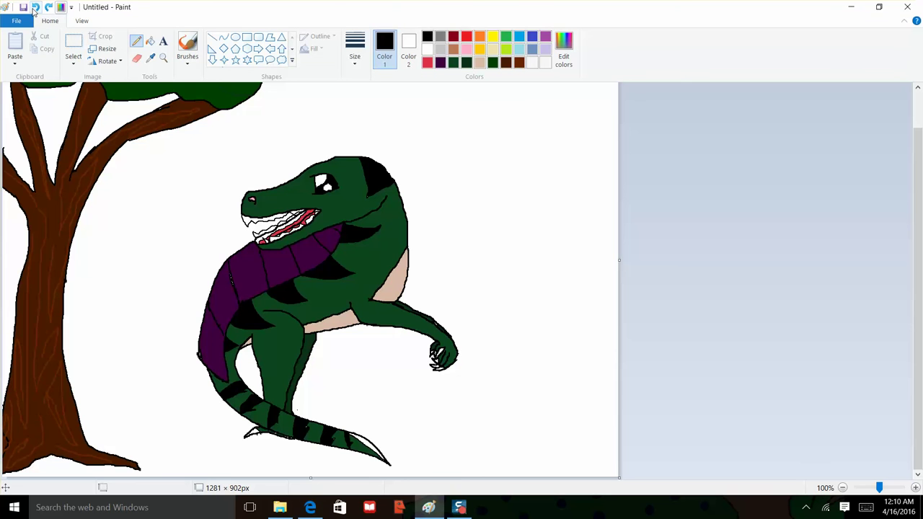
pyautogui.moveTo(57, 469)
pyautogui.mouseDown()
pyautogui.moveTo(46, 436)
pyautogui.moveTo(57, 398)
pyautogui.moveTo(66, 458)
pyautogui.moveTo(98, 400)
pyautogui.moveTo(83, 456)
pyautogui.moveTo(60, 468)
pyautogui.moveTo(68, 456)
pyautogui.moveTo(59, 450)
pyautogui.moveTo(82, 461)
pyautogui.moveTo(59, 471)
pyautogui.mouseUp()
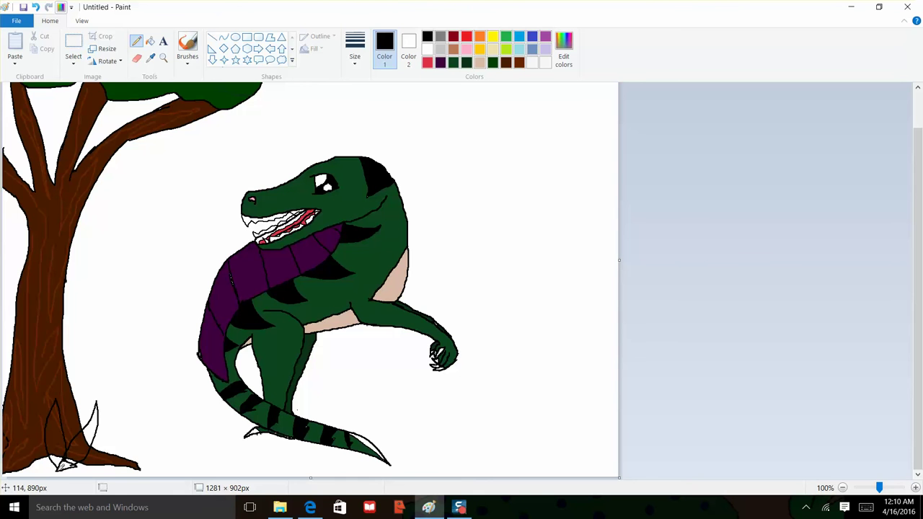
# - Fill the small base of the plant between the two leaves with dark grey
pyautogui.click(440, 36)
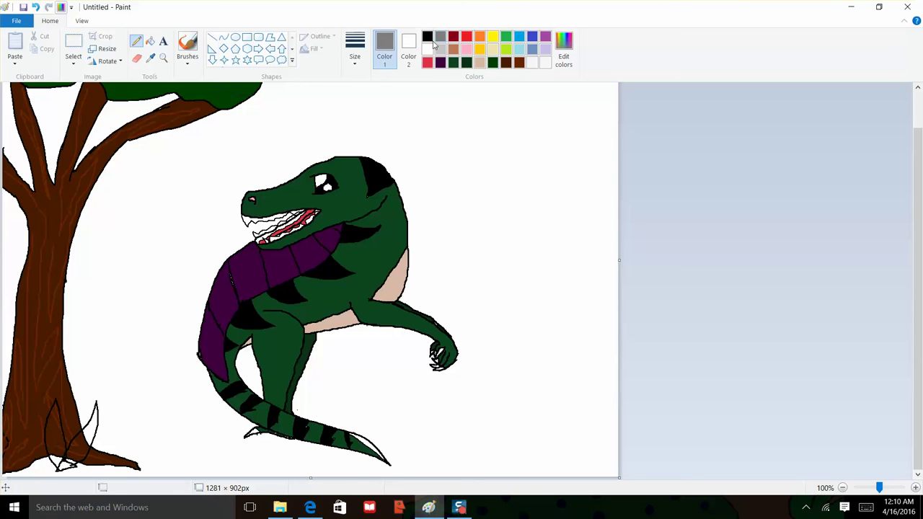
pyautogui.click(150, 41)
pyautogui.click(66, 465)
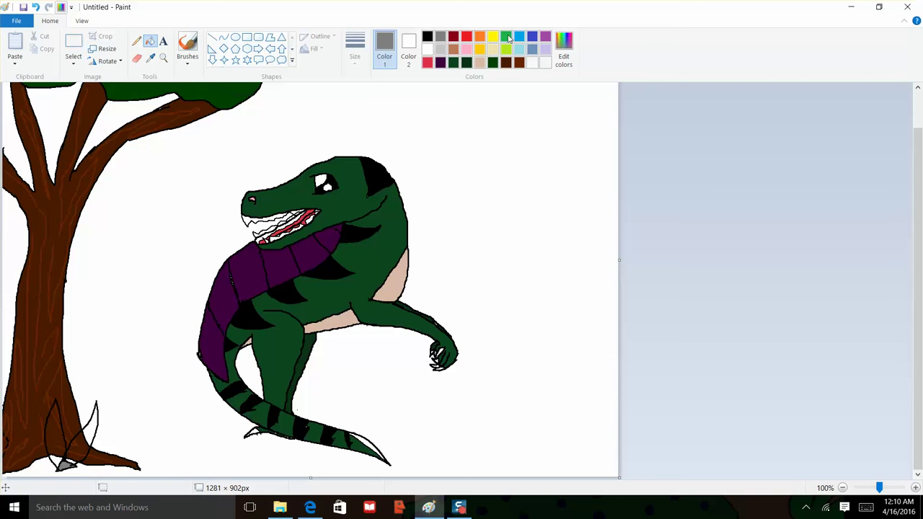
# - Fill the plant's right leaf with green, undoing the fill that recolours the black outlines
pyautogui.click(92, 427)
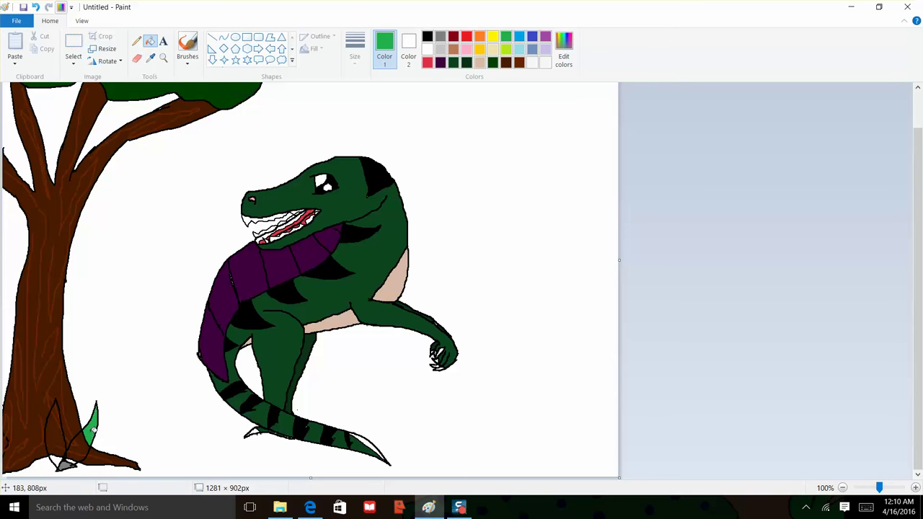
pyautogui.click(79, 446)
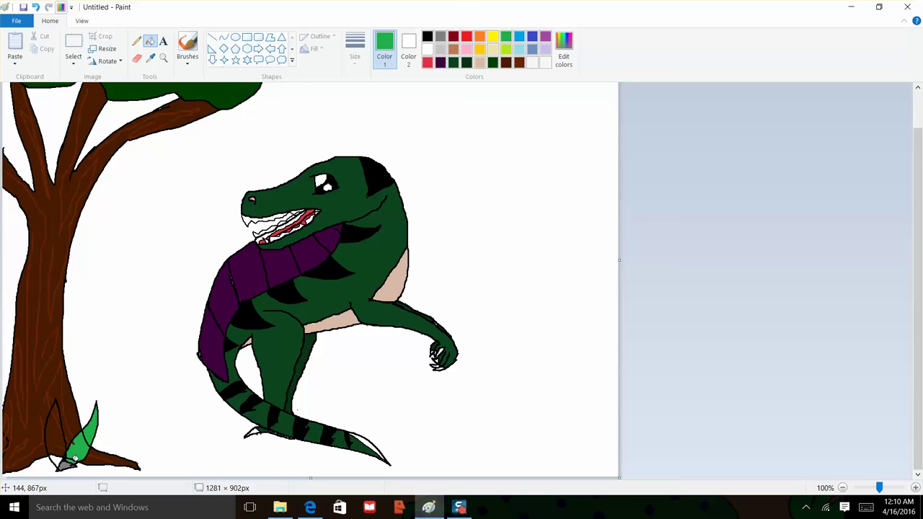
pyautogui.click(73, 458)
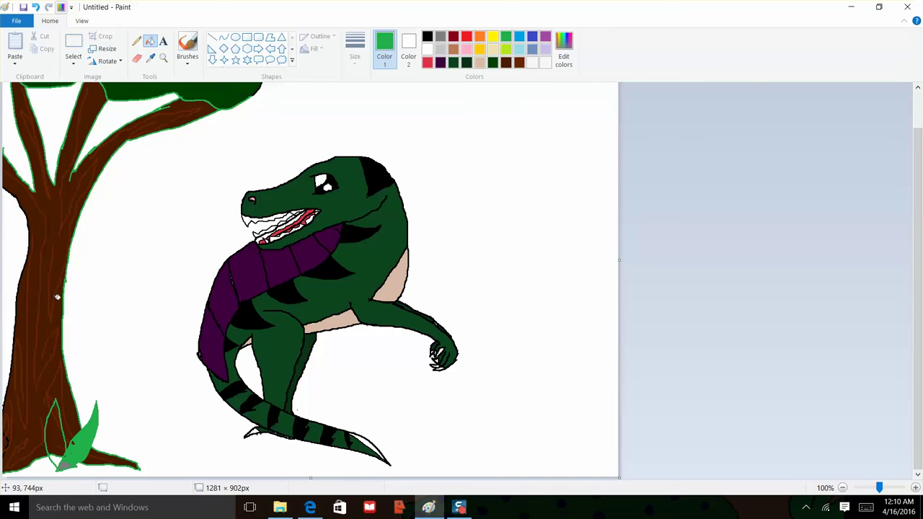
pyautogui.click(36, 7)
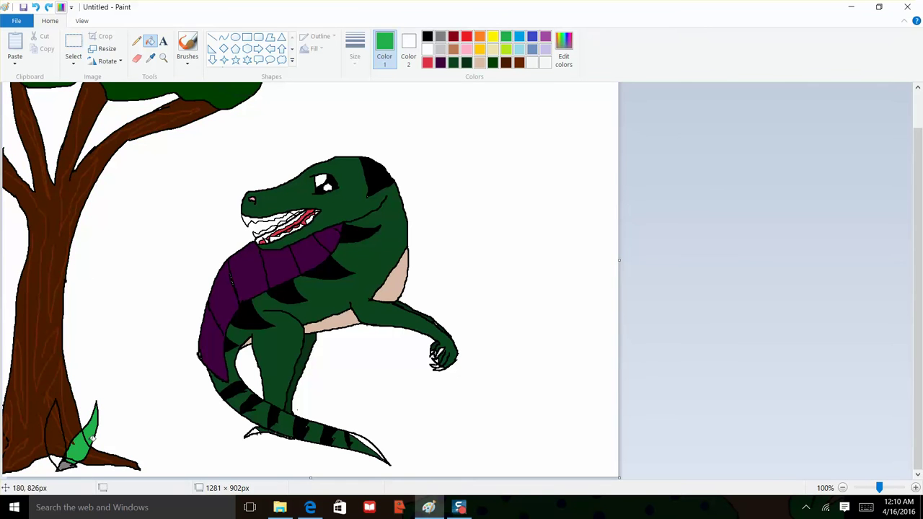
# - Fill the plant's left leaf with green, undoing the fills that recolour the black outlines
pyautogui.click(57, 450)
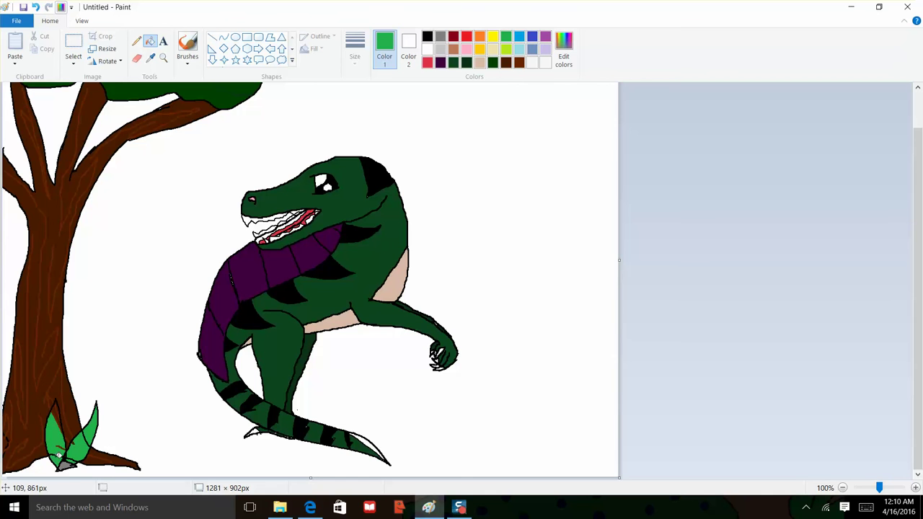
pyautogui.click(60, 454)
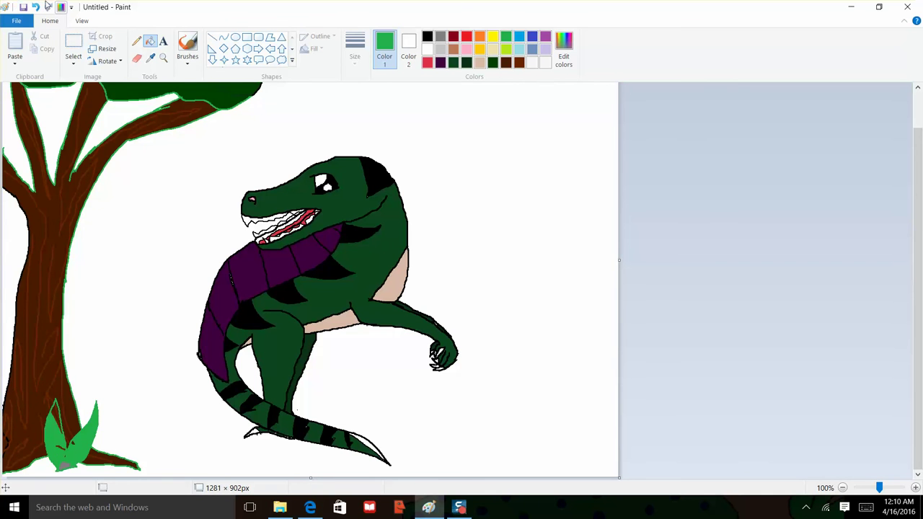
pyautogui.click(36, 8)
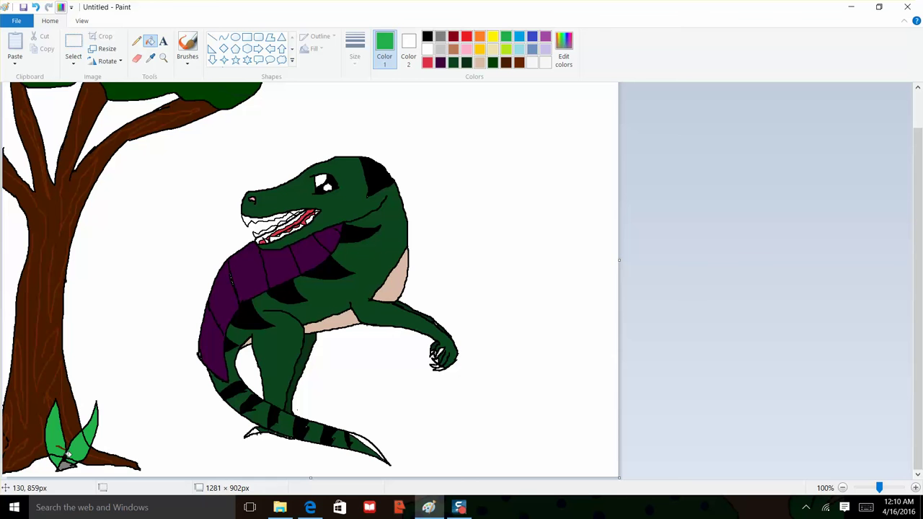
pyautogui.click(68, 456)
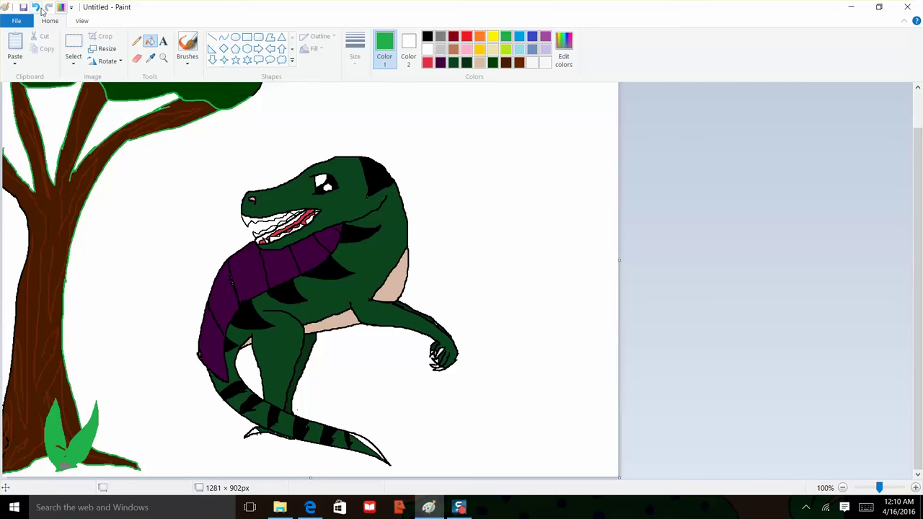
pyautogui.click(36, 8)
# - Paint over the brown mark and the black lines crossing both leaves with the green pencil, zoomed to 200%
pyautogui.click(136, 42)
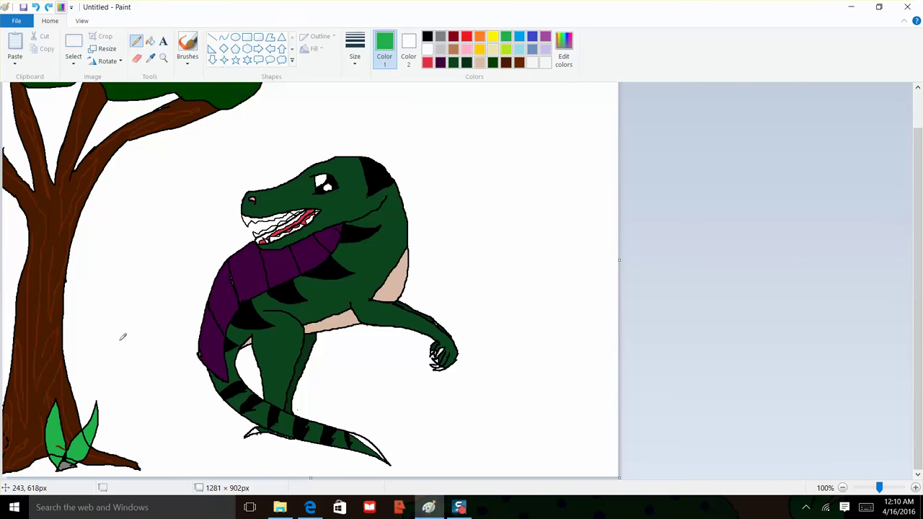
pyautogui.click(82, 20)
pyautogui.click(14, 47)
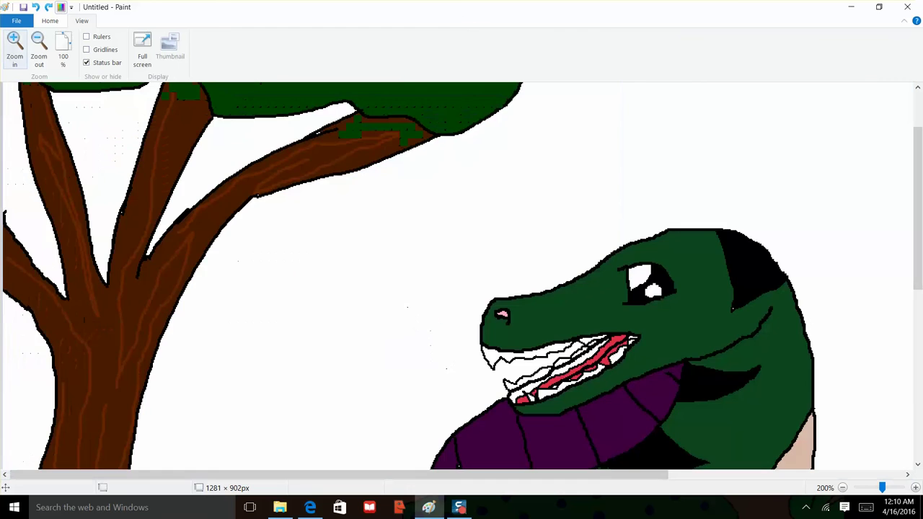
pyautogui.scroll(-8, 462, 274)
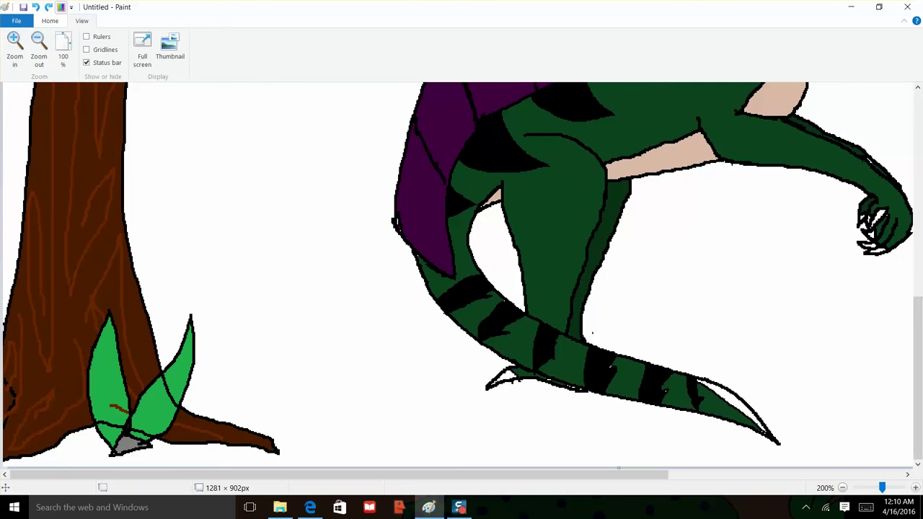
pyautogui.click(16, 20)
pyautogui.click(319, 17)
pyautogui.click(50, 20)
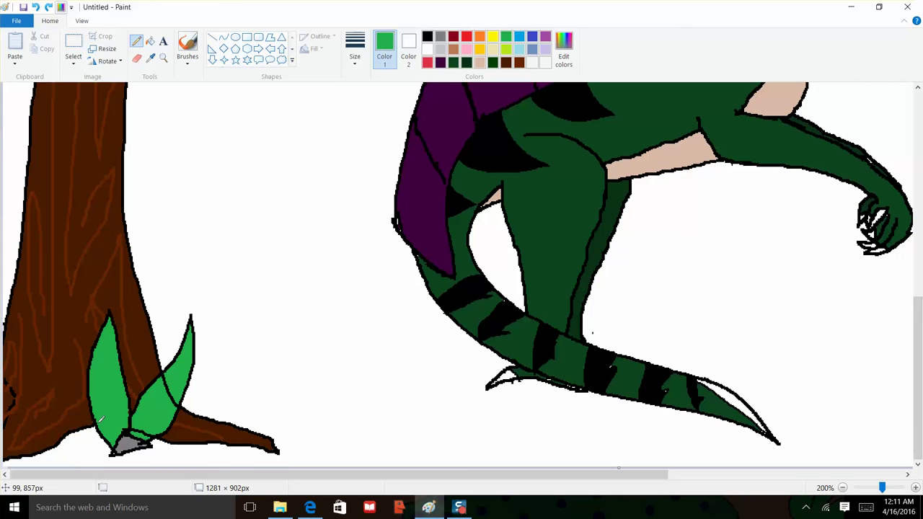
pyautogui.click(188, 393)
# - Mix a slightly darker green of red 31, green 163, blue 70 as the drawing colour
pyautogui.click(565, 57)
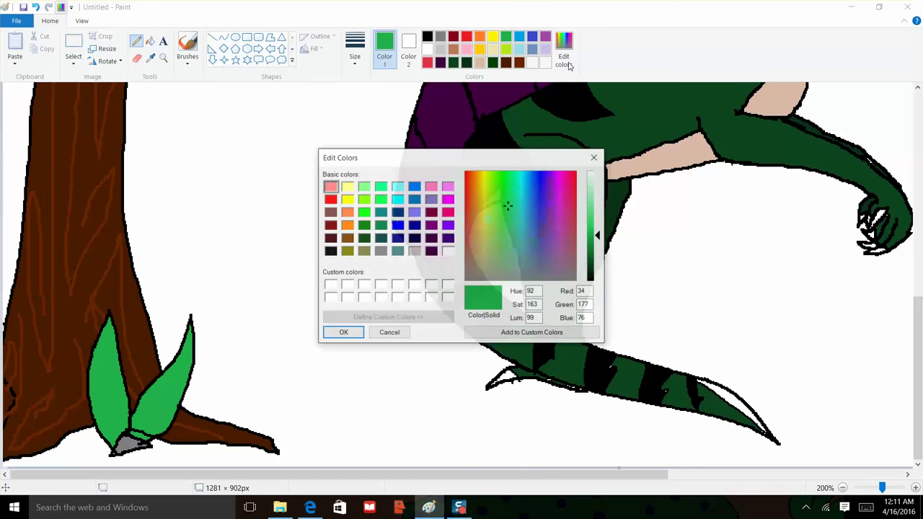
pyautogui.click(592, 244)
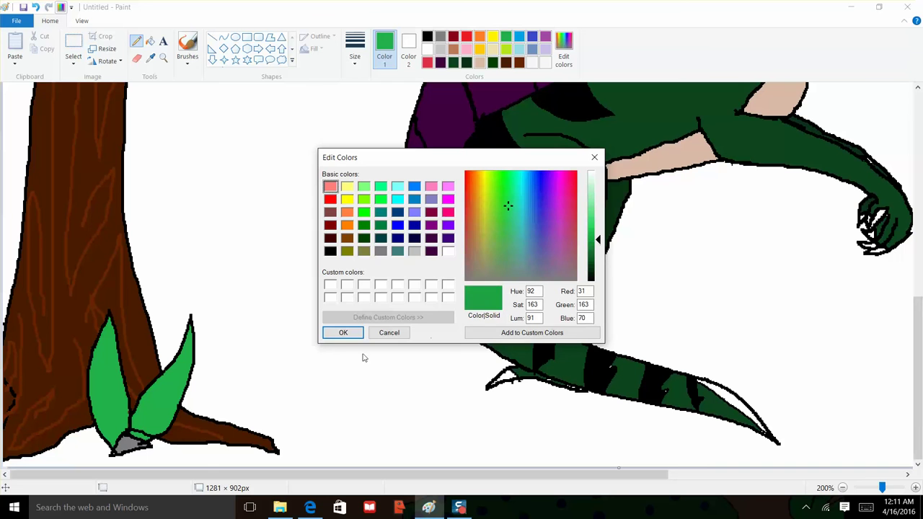
pyautogui.click(344, 333)
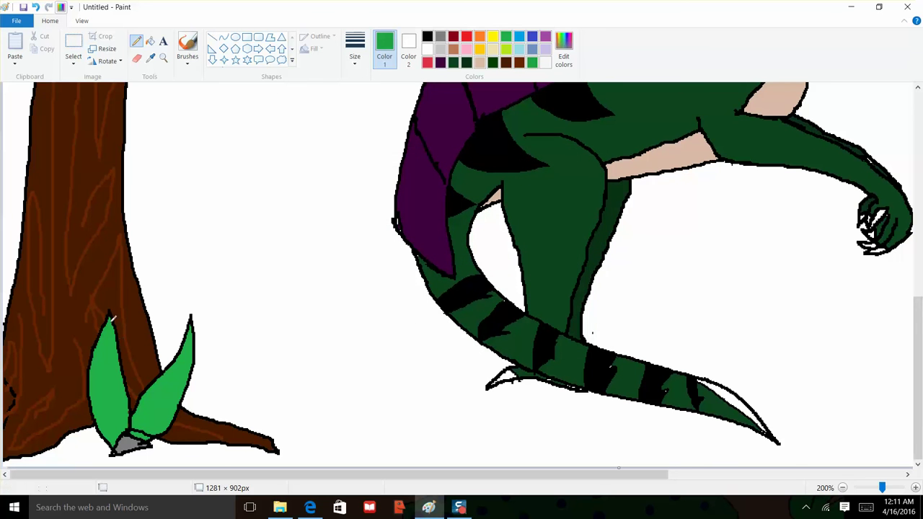
# - Draw a vein down the middle of each leaf in the darker green and return to 100% zoom
pyautogui.moveTo(110, 314); pyautogui.dragTo(121, 431)
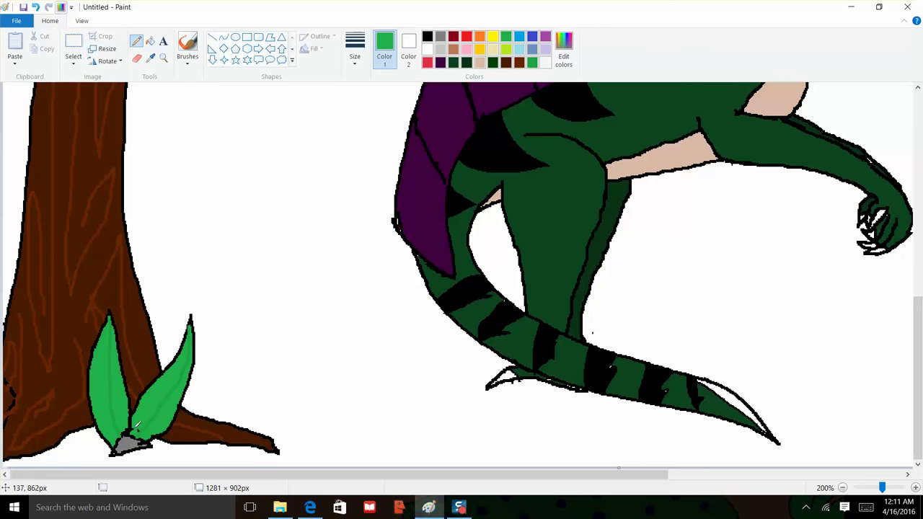
pyautogui.scroll(5, 139, 425)
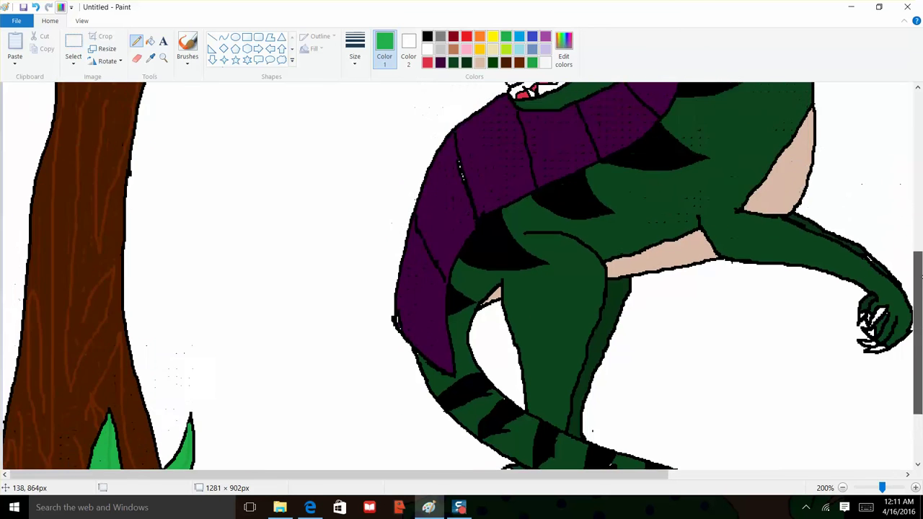
pyautogui.click(82, 20)
pyautogui.click(39, 49)
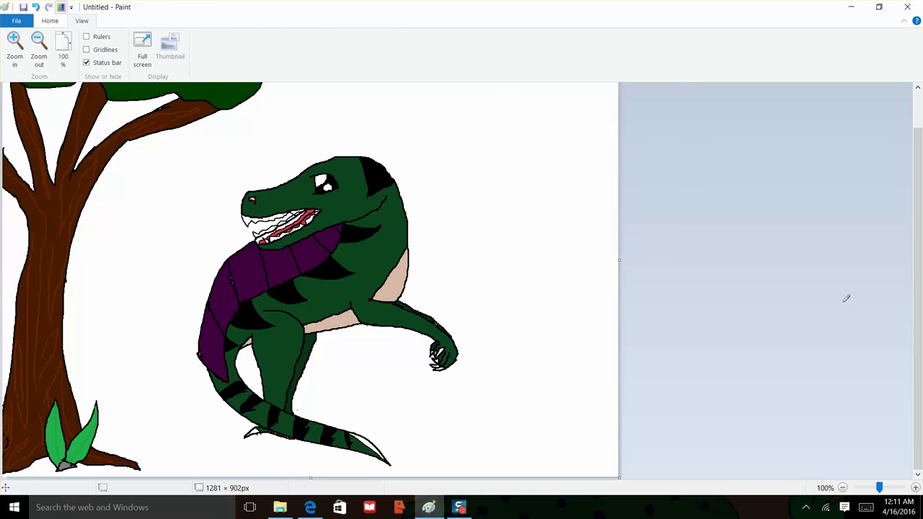
pyautogui.hotkey('alt', 'h')
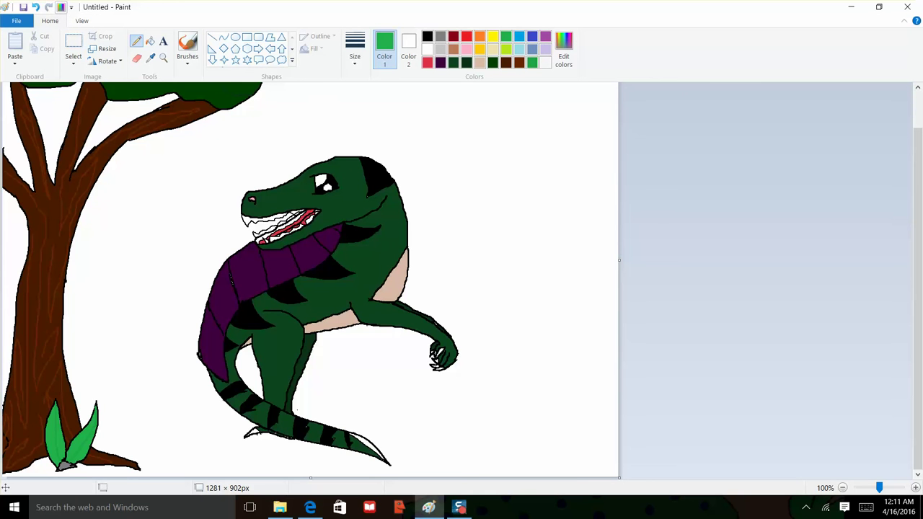
# - Outline a faceted rock in black between the tree and the dinosaur, with a small two-leaf plant at its base
pyautogui.click(425, 35)
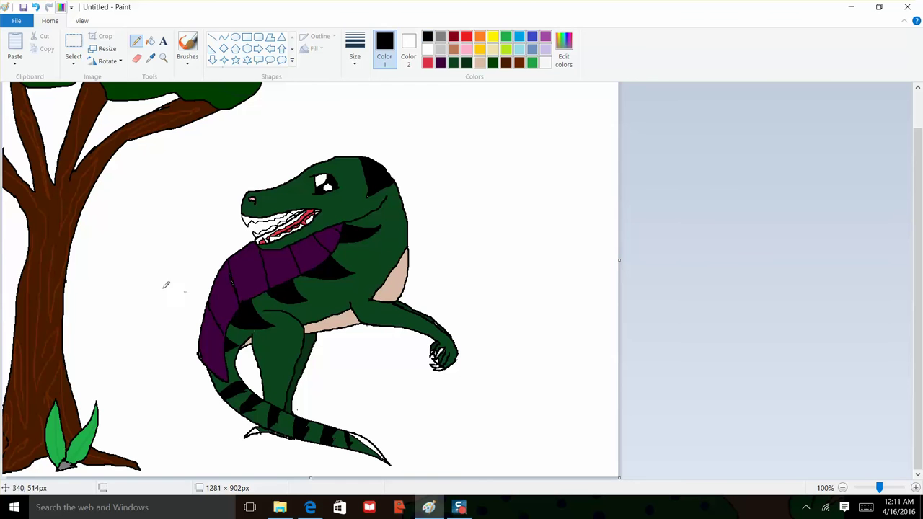
pyautogui.moveTo(126, 246)
pyautogui.mouseDown()
pyautogui.moveTo(165, 284)
pyautogui.moveTo(215, 276)
pyautogui.mouseUp()
pyautogui.moveTo(127, 246)
pyautogui.mouseDown()
pyautogui.moveTo(189, 232)
pyautogui.moveTo(243, 243)
pyautogui.mouseUp()
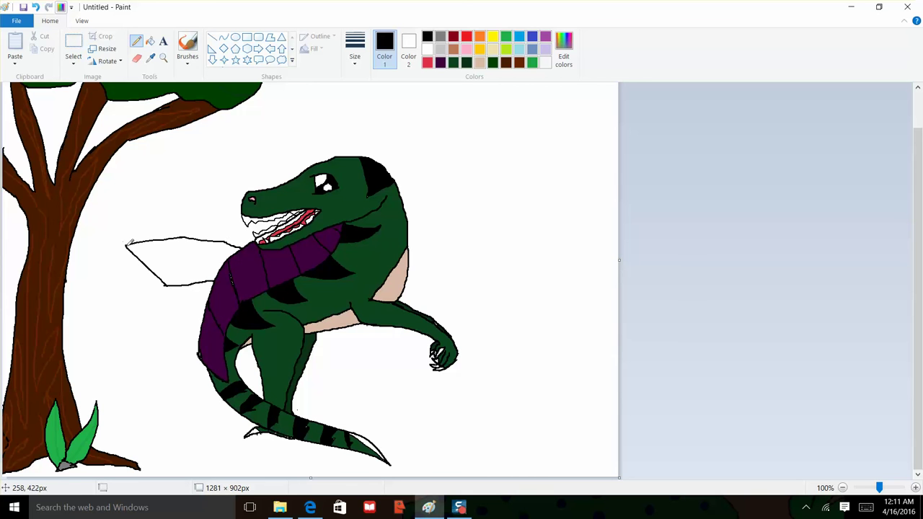
pyautogui.moveTo(126, 246)
pyautogui.mouseDown()
pyautogui.moveTo(63, 341)
pyautogui.moveTo(109, 311)
pyautogui.moveTo(149, 327)
pyautogui.moveTo(149, 338)
pyautogui.moveTo(65, 341)
pyautogui.moveTo(87, 347)
pyautogui.moveTo(96, 392)
pyautogui.mouseUp()
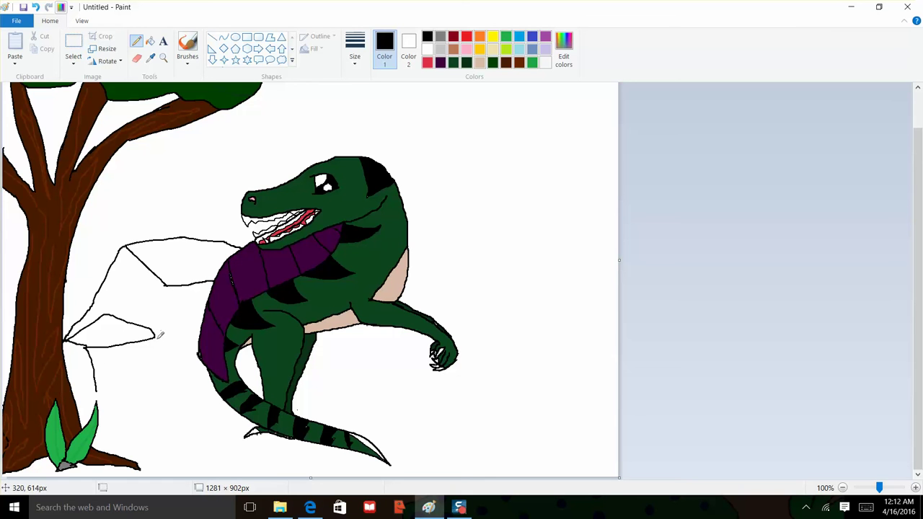
pyautogui.moveTo(156, 336)
pyautogui.mouseDown()
pyautogui.moveTo(169, 366)
pyautogui.moveTo(186, 331)
pyautogui.moveTo(182, 369)
pyautogui.moveTo(168, 387)
pyautogui.moveTo(171, 363)
pyautogui.moveTo(136, 346)
pyautogui.moveTo(166, 386)
pyautogui.moveTo(156, 381)
pyautogui.moveTo(170, 384)
pyautogui.mouseUp()
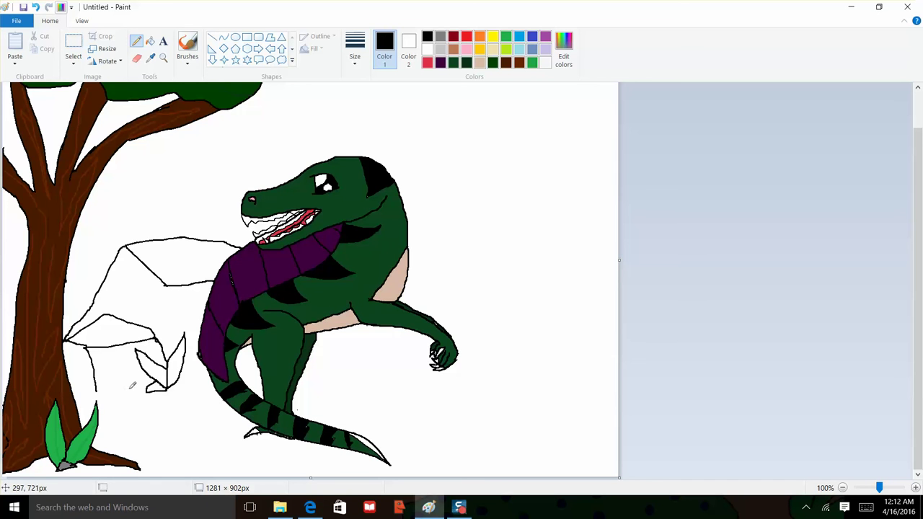
pyautogui.moveTo(97, 390); pyautogui.dragTo(168, 390)
pyautogui.moveTo(184, 372); pyautogui.dragTo(204, 371)
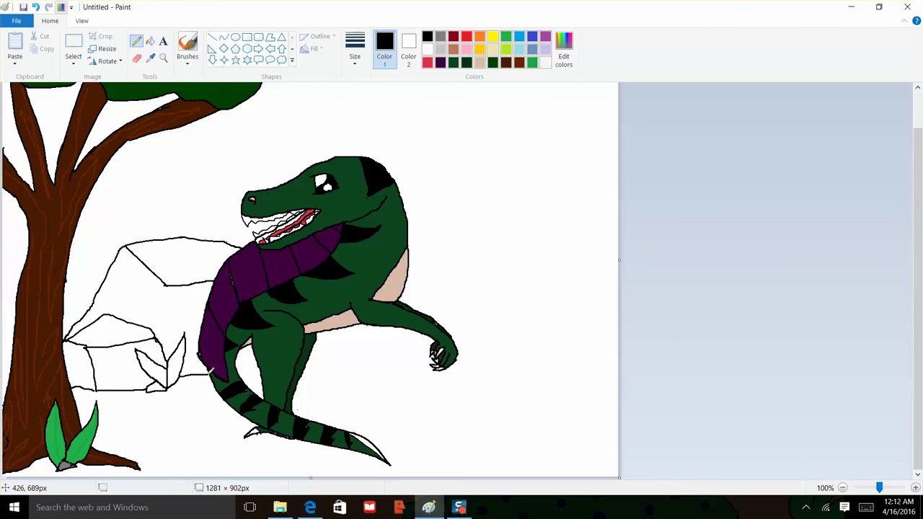
pyautogui.moveTo(166, 285); pyautogui.dragTo(154, 323)
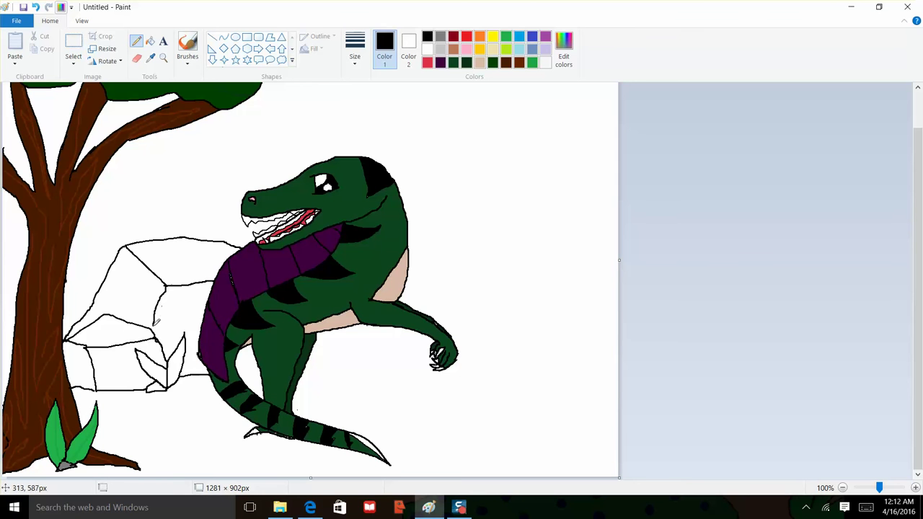
# - Fill the two large upper facets and the small top facet of the rock beside the tree with grey
pyautogui.click(440, 36)
pyautogui.click(151, 44)
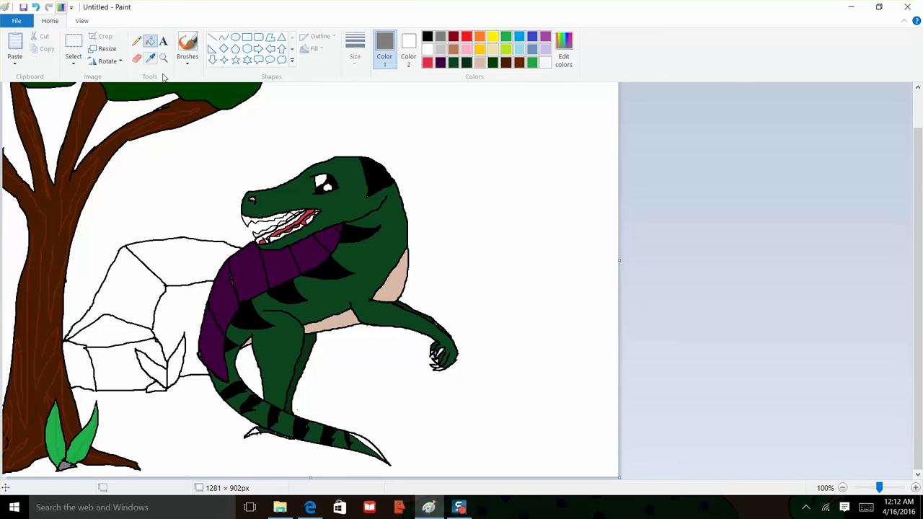
pyautogui.click(187, 254)
pyautogui.click(134, 299)
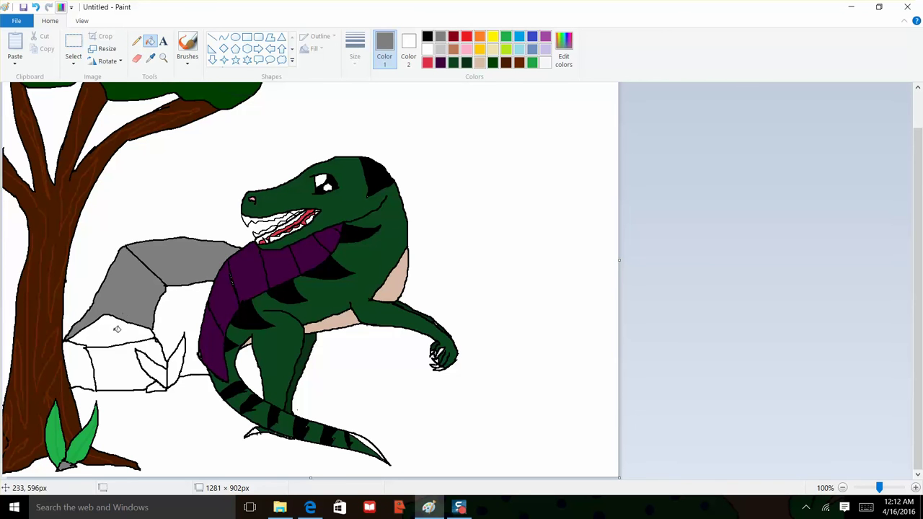
pyautogui.click(115, 329)
# - Undo the grey fill that leaks into the background, close the outline of the rock's lower-left facet in black and refill it grey
pyautogui.click(83, 364)
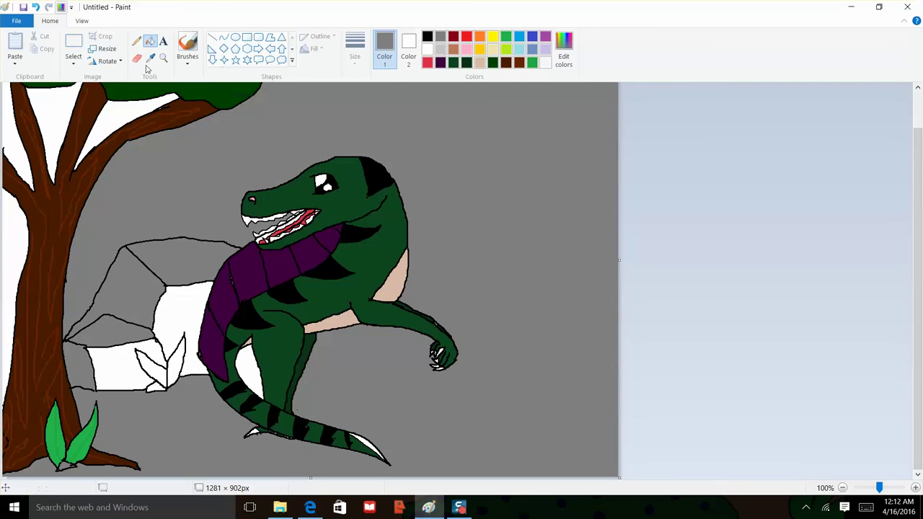
pyautogui.click(36, 7)
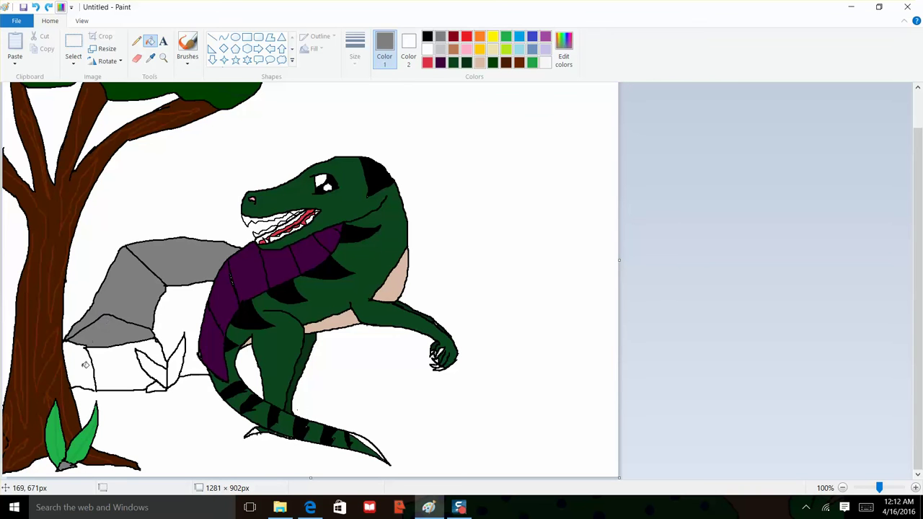
pyautogui.click(137, 40)
pyautogui.click(428, 37)
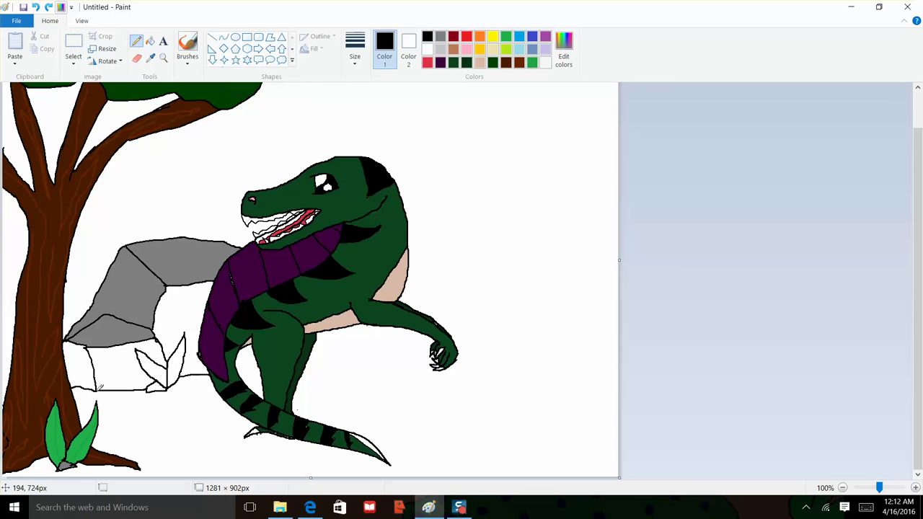
pyautogui.click(440, 37)
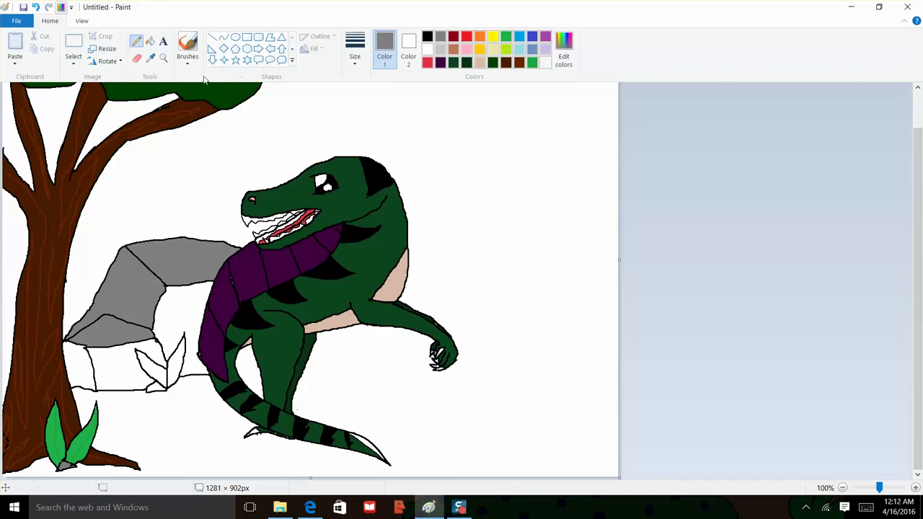
pyautogui.click(150, 41)
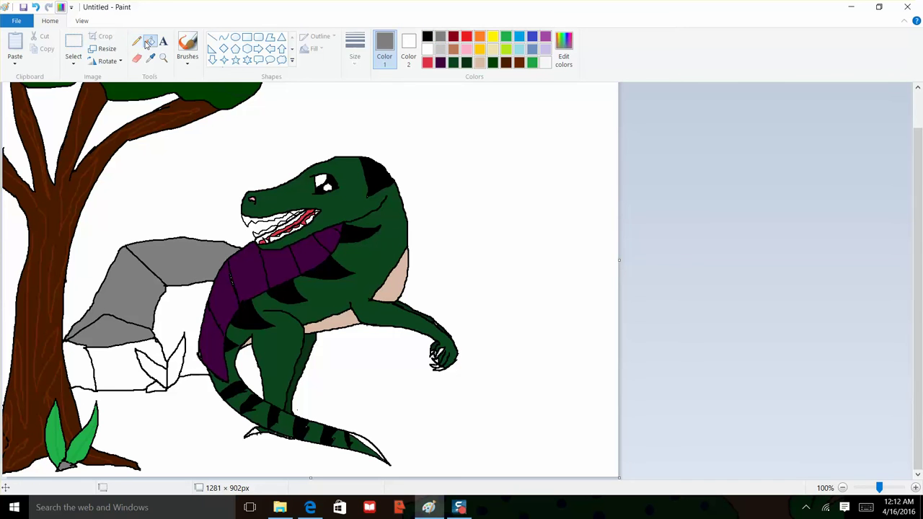
pyautogui.click(81, 370)
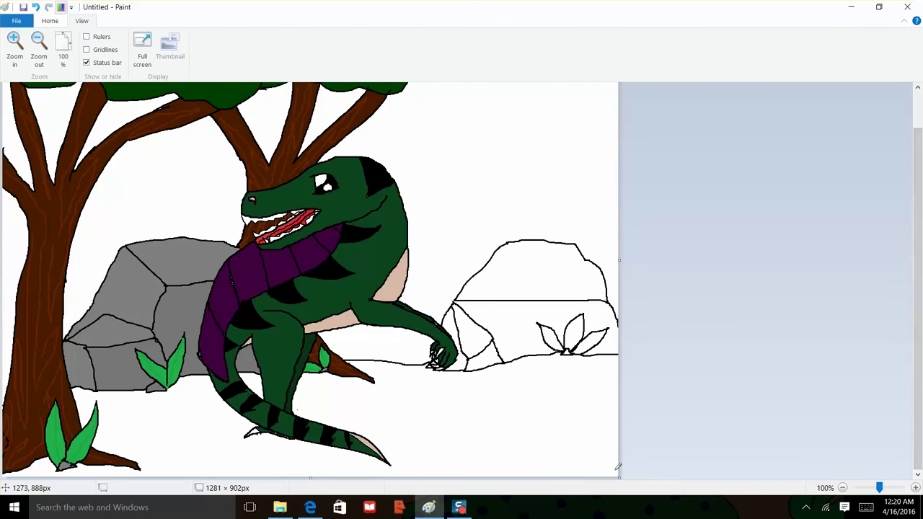
# - Fill all the facets of the rock beside the dinosaur's hand with grey
pyautogui.hotkey('alt', 'h')
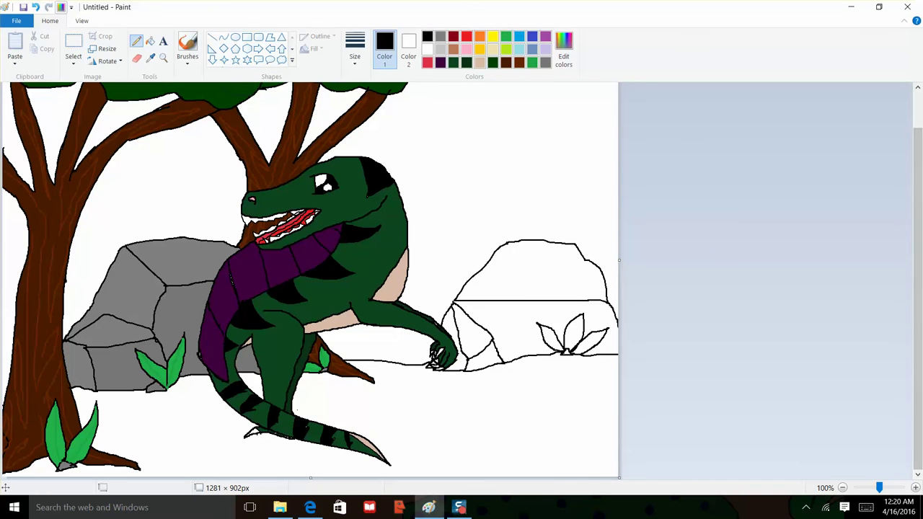
pyautogui.press('f')
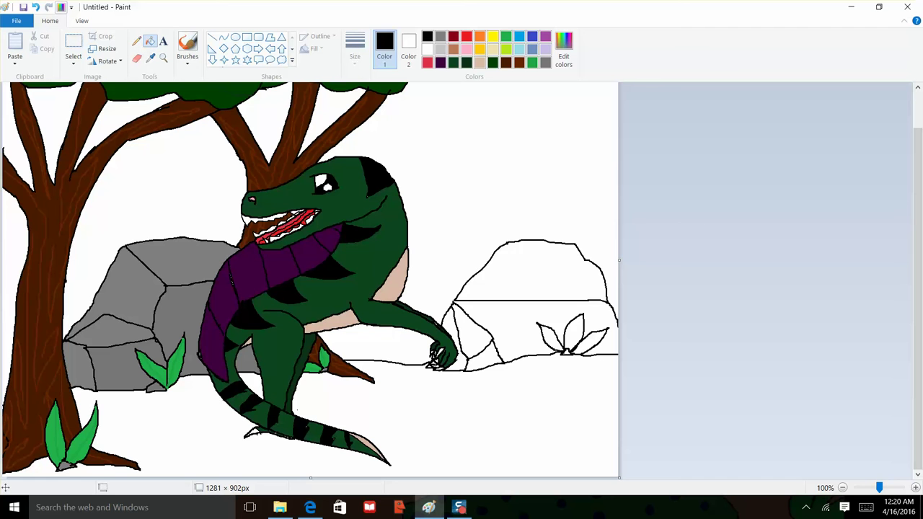
pyautogui.click(440, 36)
pyautogui.click(536, 273)
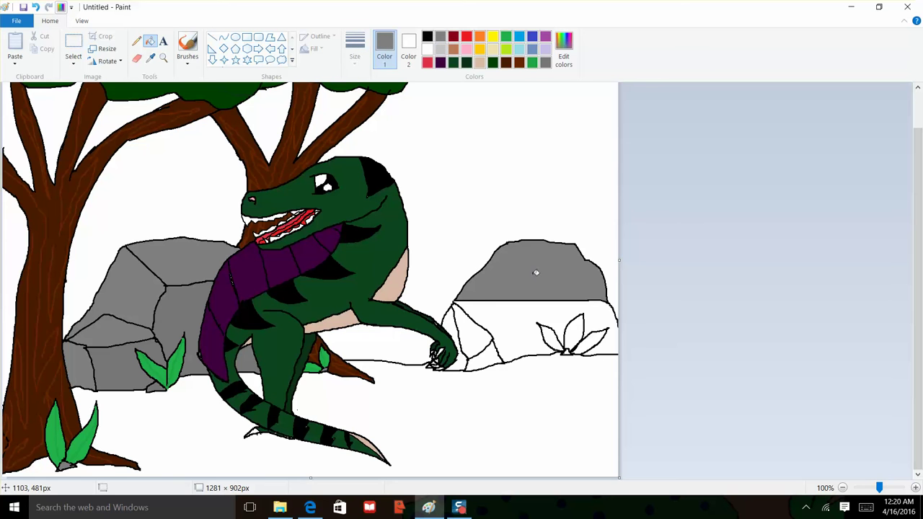
pyautogui.click(473, 332)
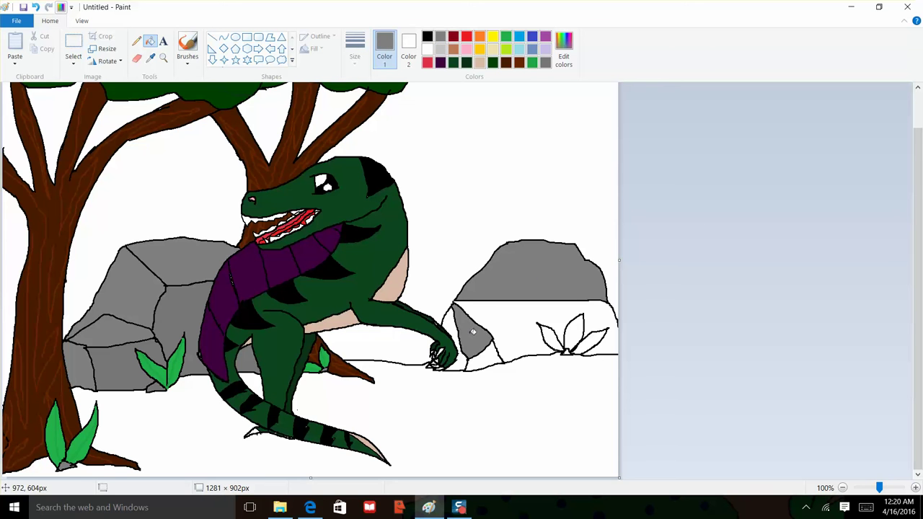
pyautogui.click(456, 320)
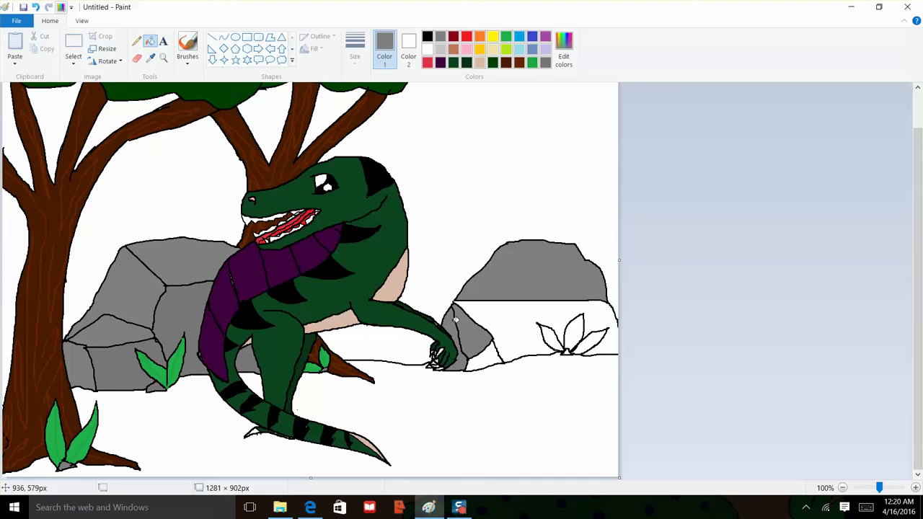
pyautogui.click(526, 317)
pyautogui.click(497, 349)
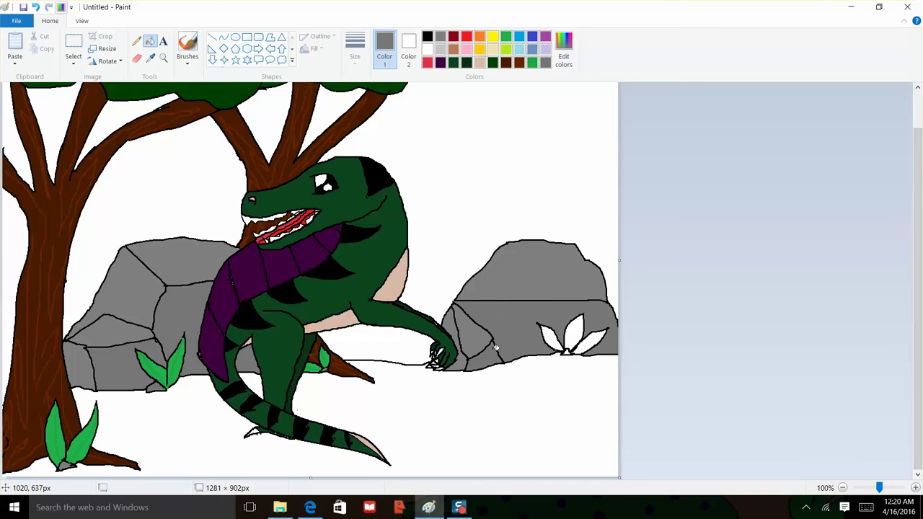
# - Fill the three leaves of the plant in front of the right-hand rock with green and draw veins in darker green
pyautogui.click(505, 36)
pyautogui.click(575, 333)
pyautogui.click(590, 342)
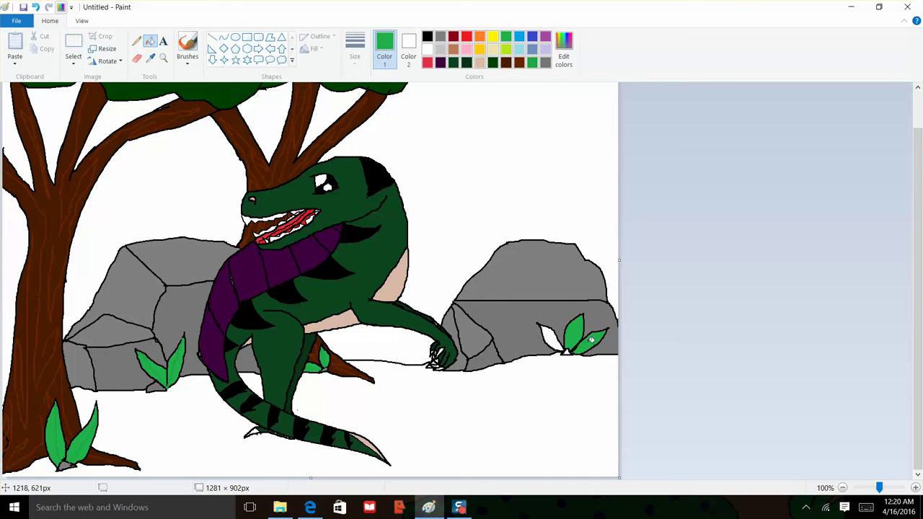
pyautogui.click(553, 338)
pyautogui.click(440, 36)
pyautogui.click(533, 63)
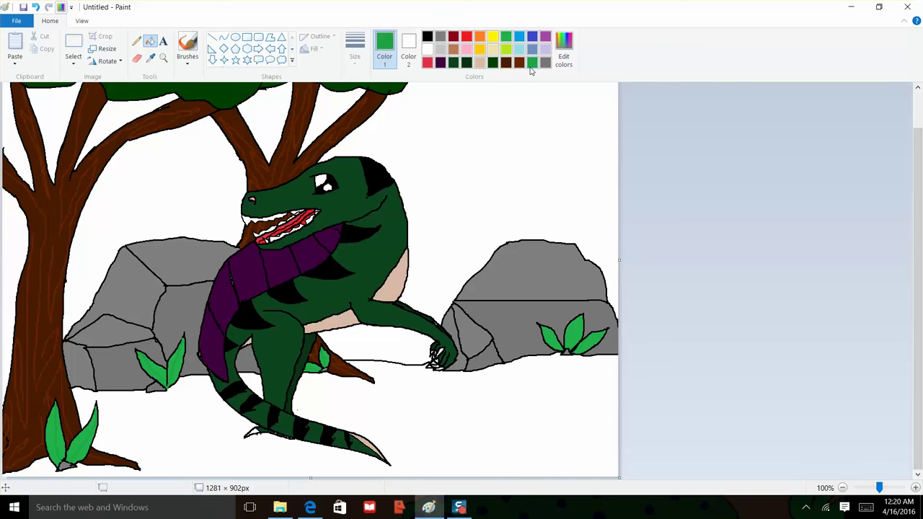
pyautogui.click(137, 41)
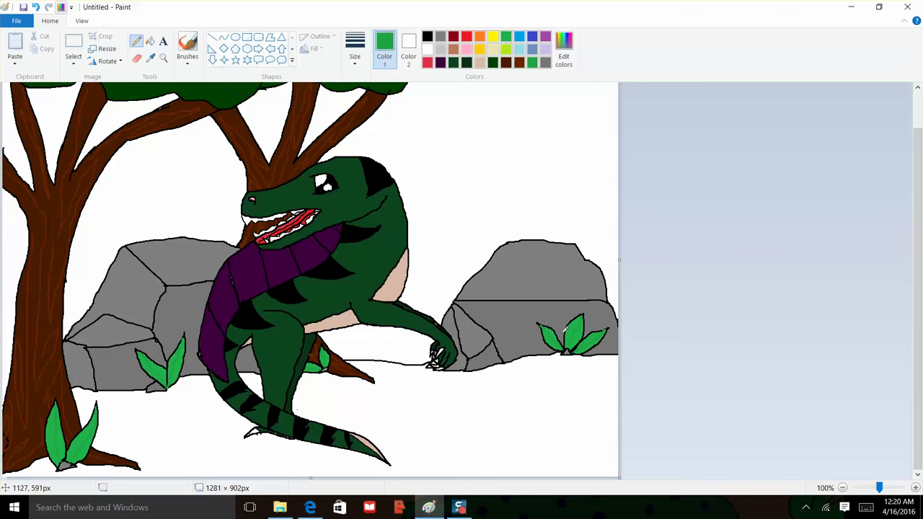
# - Undo the black two-leaf outline started in the foreground and outline a small pond with stones at its edge instead
pyautogui.click(428, 36)
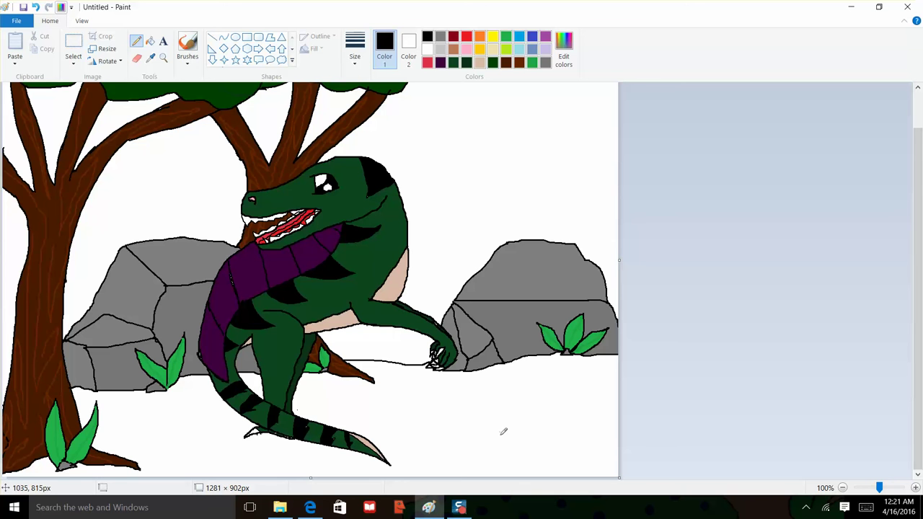
pyautogui.moveTo(508, 435)
pyautogui.mouseDown()
pyautogui.moveTo(465, 396)
pyautogui.moveTo(503, 412)
pyautogui.moveTo(509, 435)
pyautogui.moveTo(518, 411)
pyautogui.moveTo(549, 384)
pyautogui.moveTo(509, 436)
pyautogui.mouseUp()
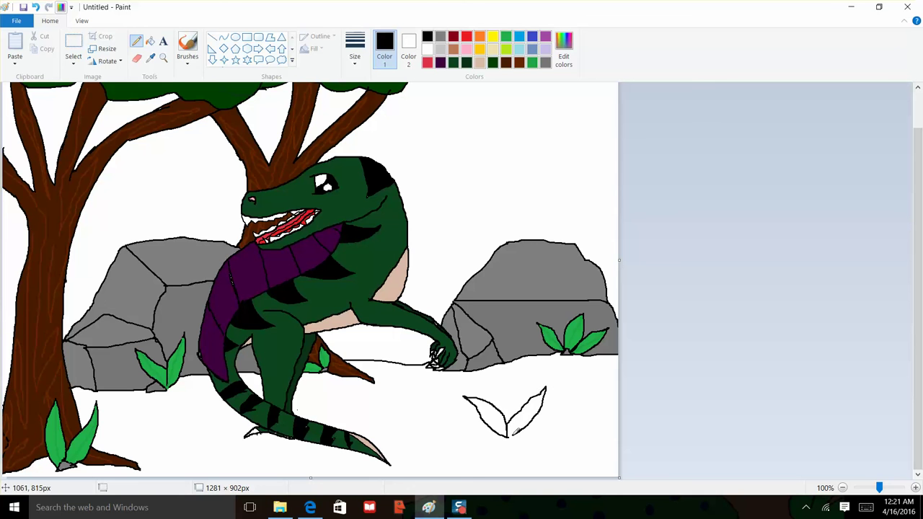
pyautogui.click(36, 6)
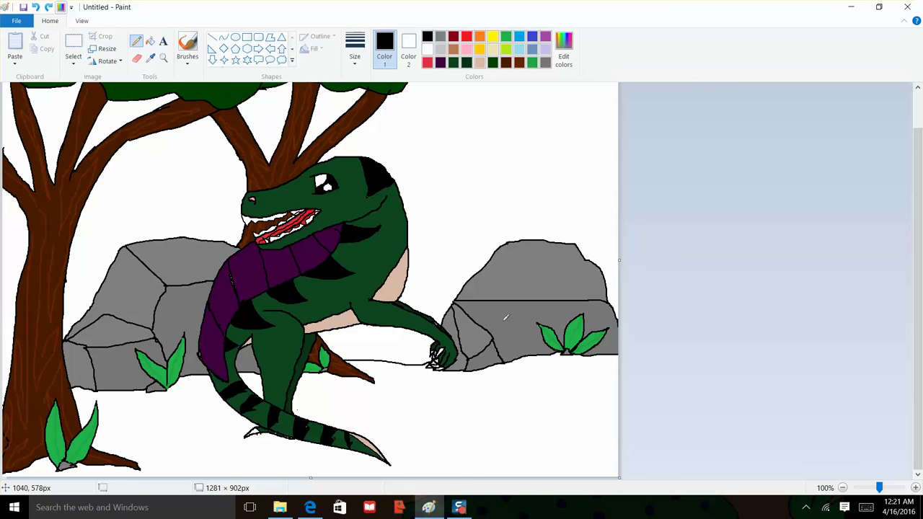
pyautogui.moveTo(546, 410)
pyautogui.mouseDown()
pyautogui.moveTo(500, 422)
pyautogui.moveTo(504, 434)
pyautogui.moveTo(584, 438)
pyautogui.moveTo(581, 426)
pyautogui.moveTo(550, 409)
pyautogui.moveTo(518, 421)
pyautogui.moveTo(582, 429)
pyautogui.moveTo(556, 413)
pyautogui.moveTo(542, 424)
pyautogui.moveTo(570, 422)
pyautogui.moveTo(553, 417)
pyautogui.moveTo(561, 409)
pyautogui.moveTo(575, 418)
pyautogui.moveTo(563, 406)
pyautogui.moveTo(588, 418)
pyautogui.mouseUp()
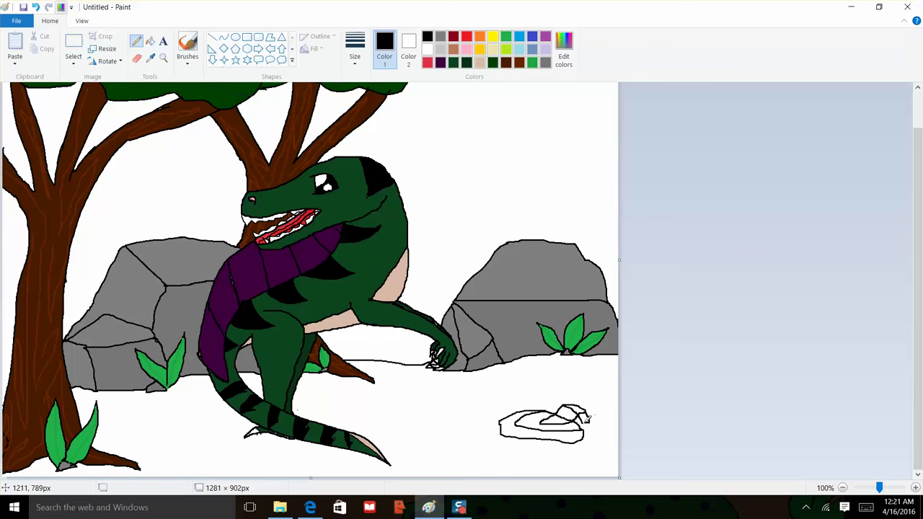
# - Fill the stones beside the pond with grey, undoing the fill that recolours the black outlines
pyautogui.click(440, 37)
pyautogui.click(150, 42)
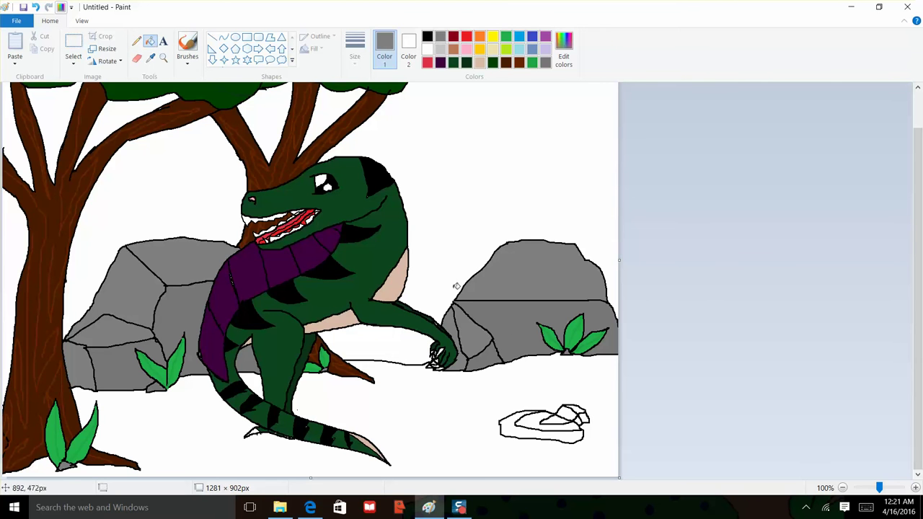
pyautogui.click(577, 408)
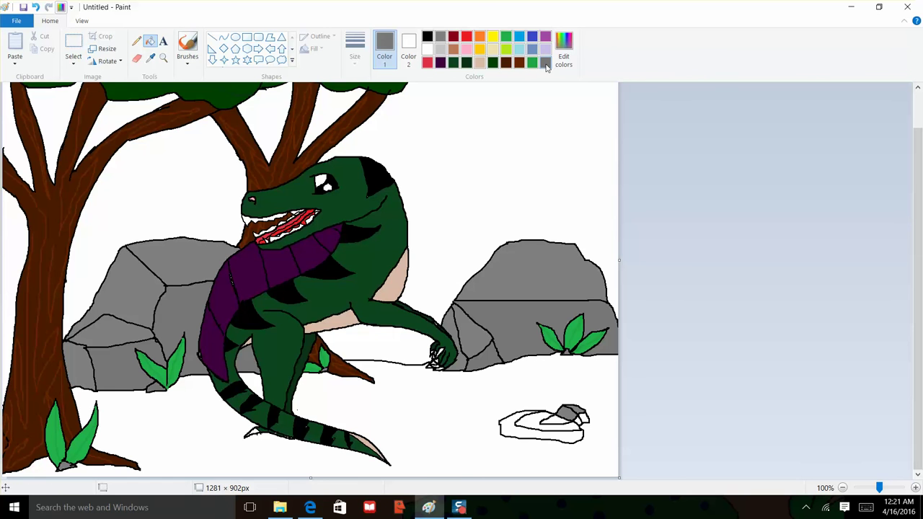
pyautogui.click(577, 416)
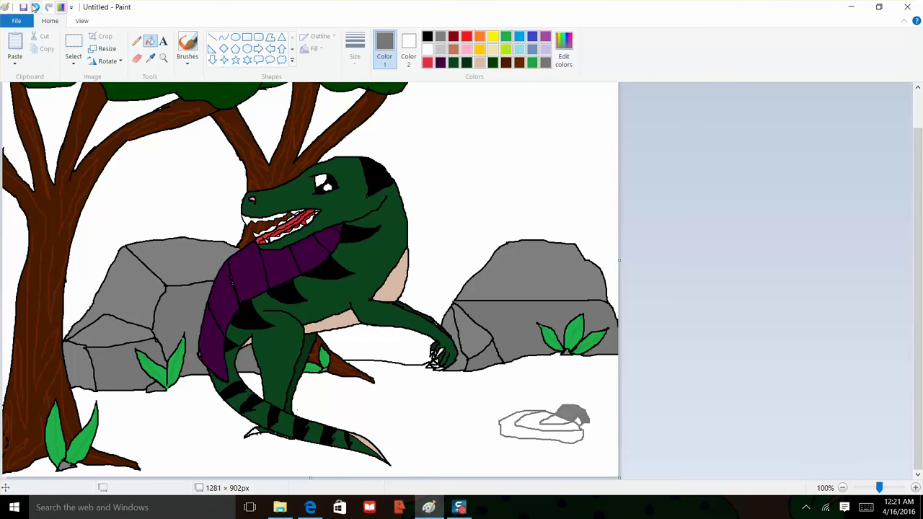
pyautogui.click(34, 7)
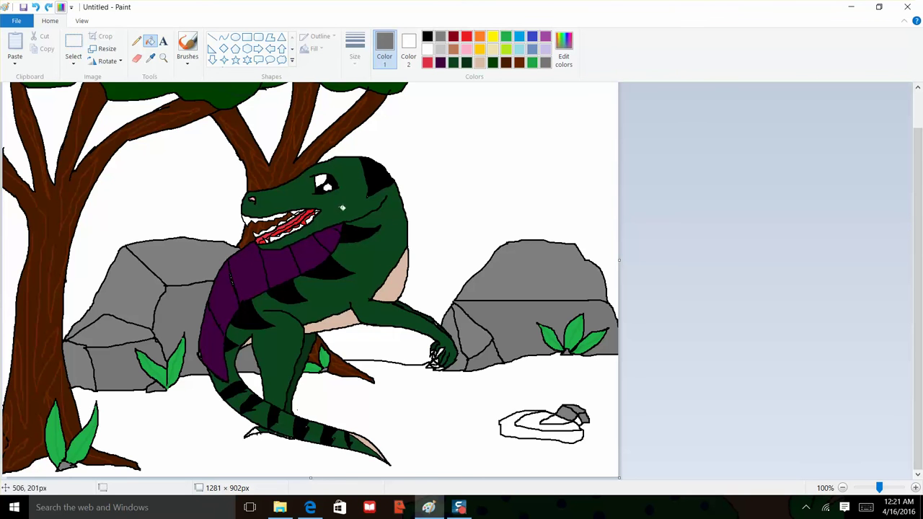
pyautogui.click(578, 420)
# - Fill the pond's water and the open sky to the right of the dinosaur with bright blue
pyautogui.click(532, 50)
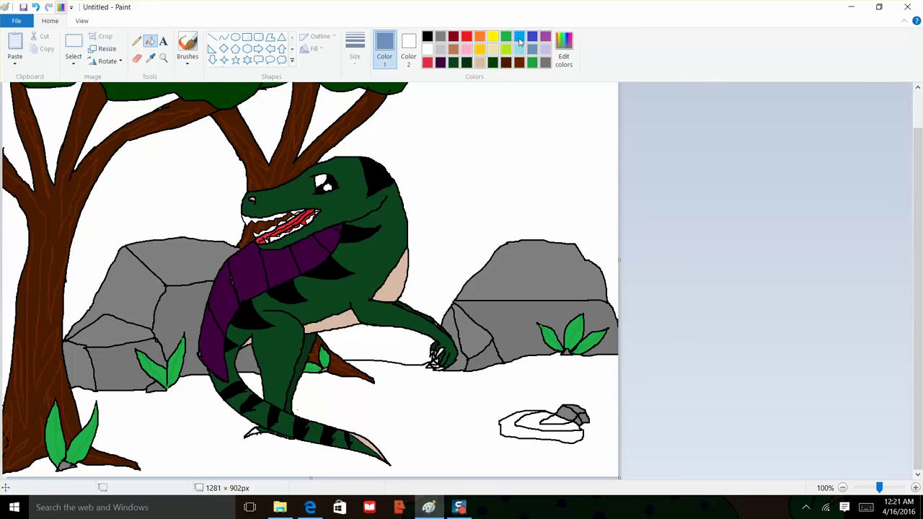
pyautogui.click(519, 40)
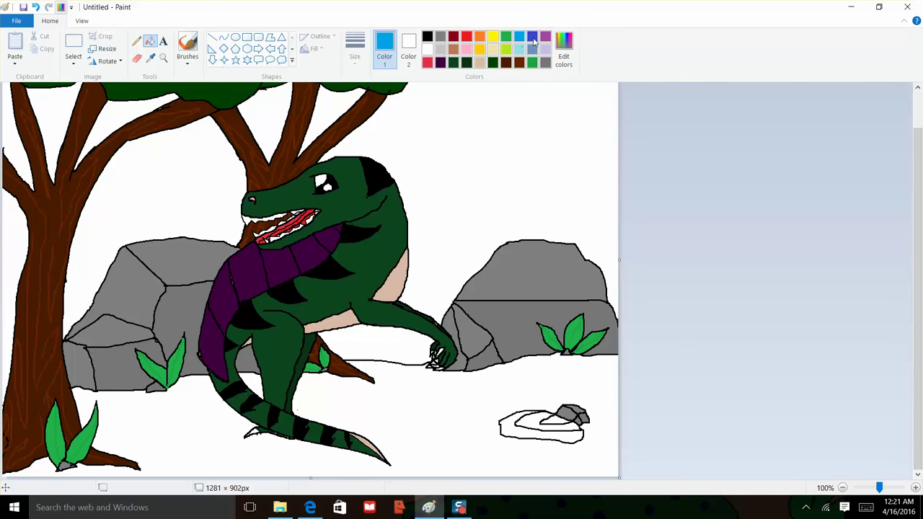
pyautogui.click(557, 420)
pyautogui.click(535, 421)
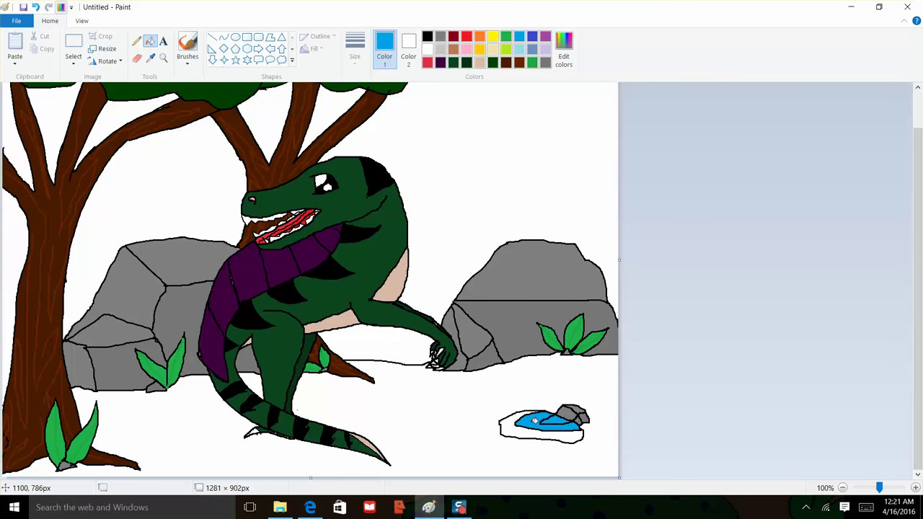
pyautogui.click(567, 88)
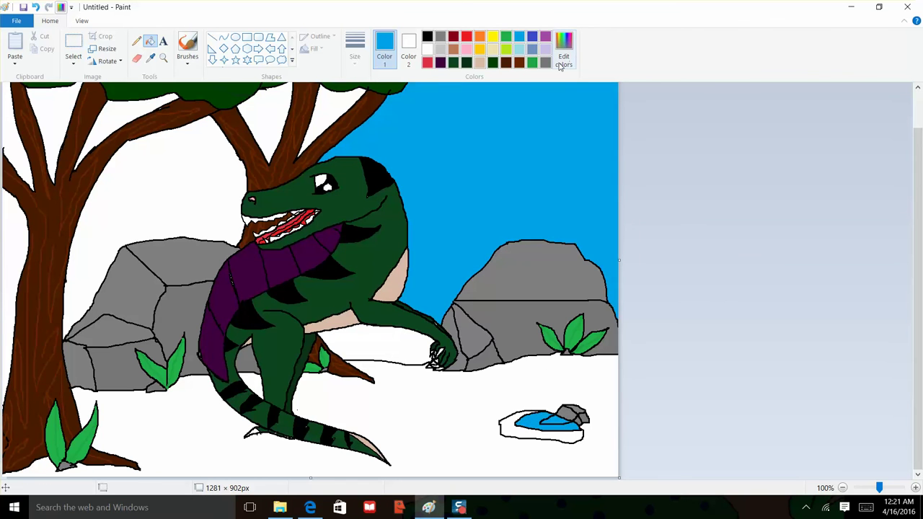
# - Undo the bright blue sky fill and fill the pond's outer ring with a lighter blue of luminosity 125
pyautogui.click(35, 6)
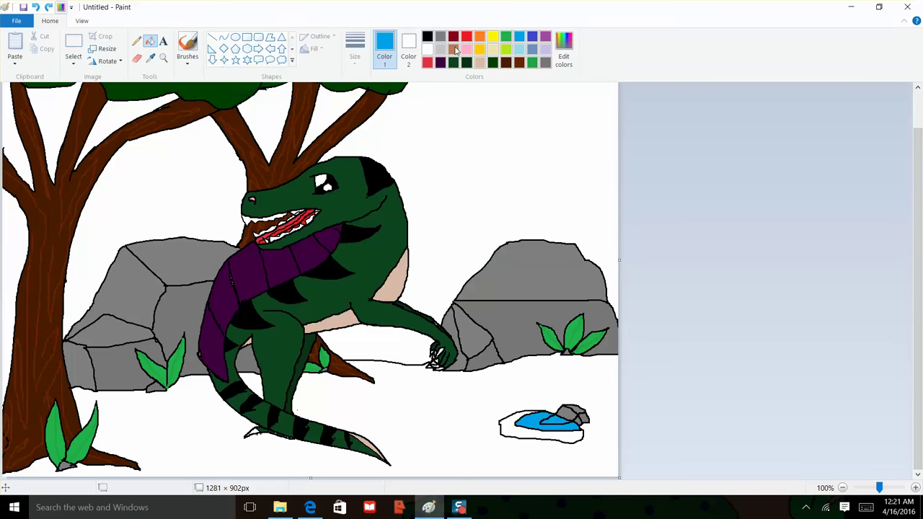
pyautogui.click(562, 59)
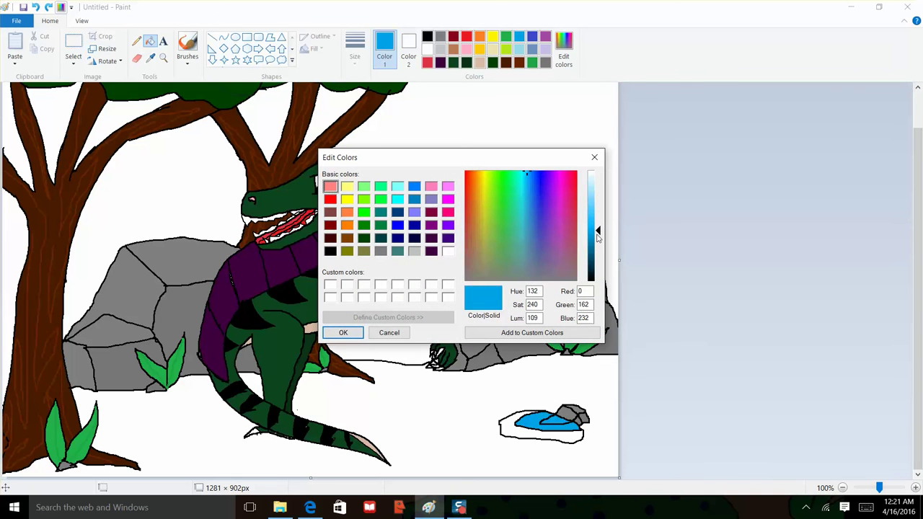
pyautogui.moveTo(597, 237); pyautogui.dragTo(597, 224)
pyautogui.click(344, 331)
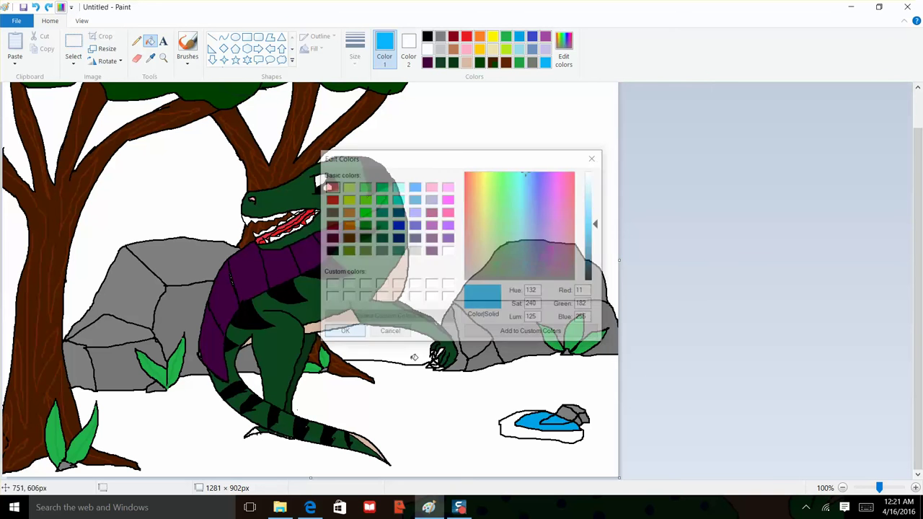
pyautogui.click(527, 433)
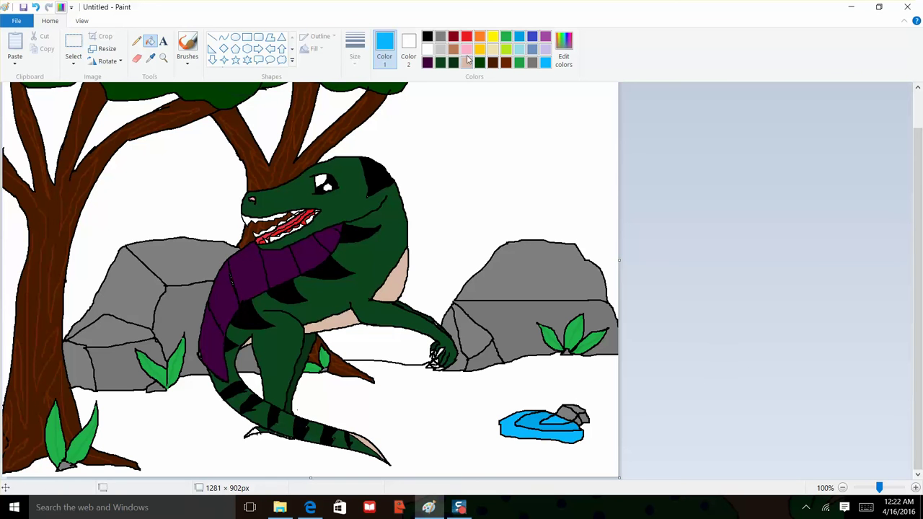
# - Fill the ground with light brown, closing the horizon with a black line beside the left-hand trunk and filling the strip below it
pyautogui.click(453, 49)
pyautogui.click(435, 409)
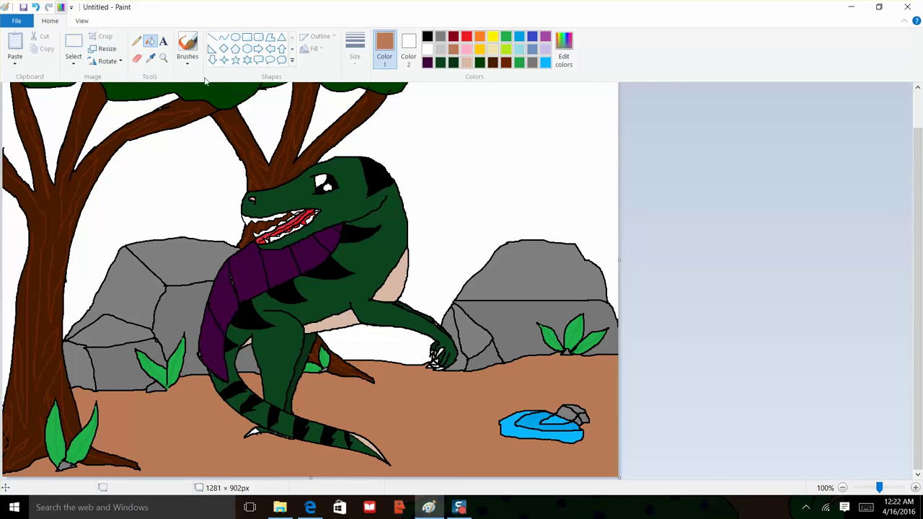
pyautogui.click(137, 41)
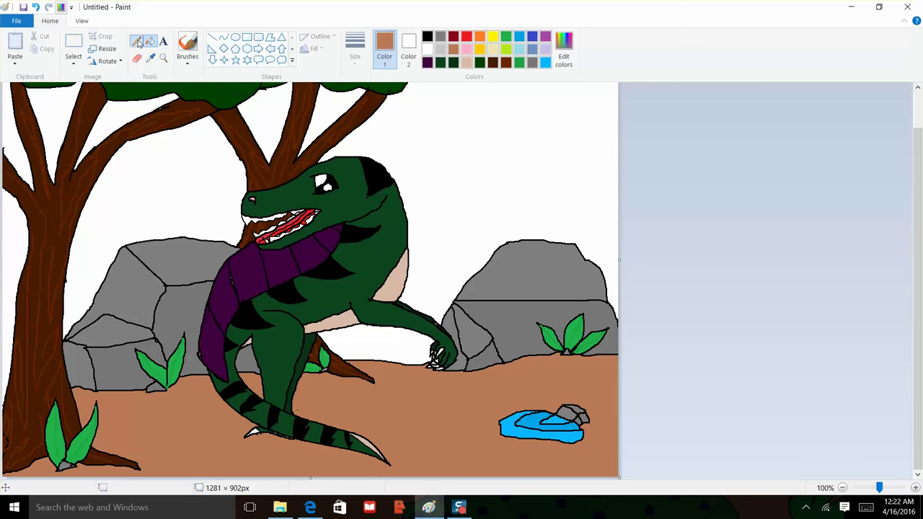
pyautogui.click(427, 37)
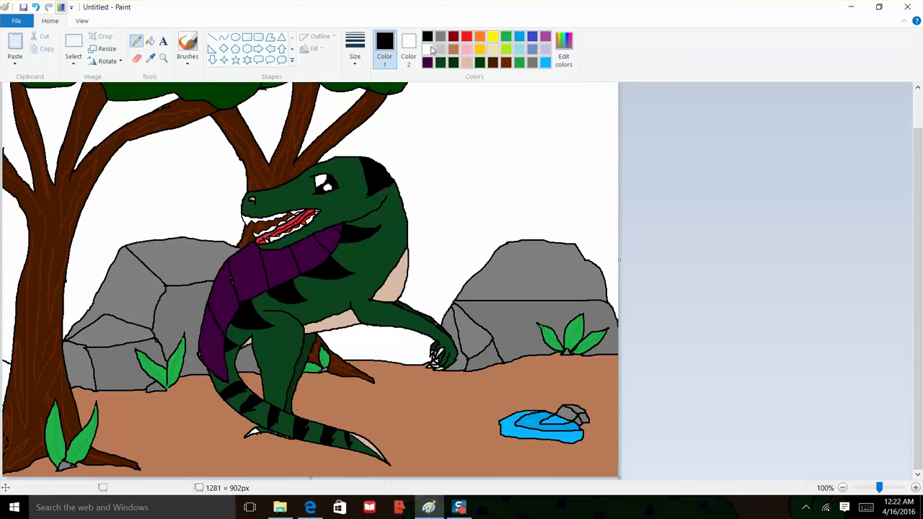
pyautogui.click(454, 49)
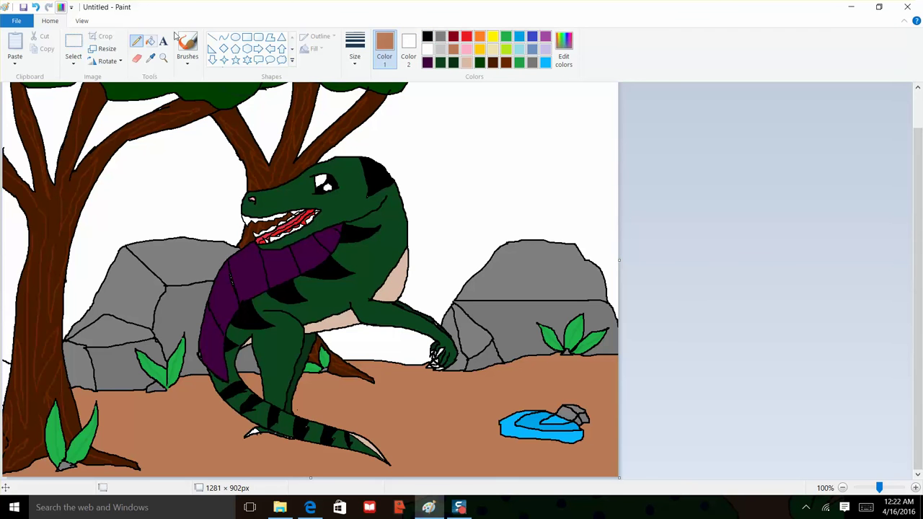
pyautogui.click(150, 41)
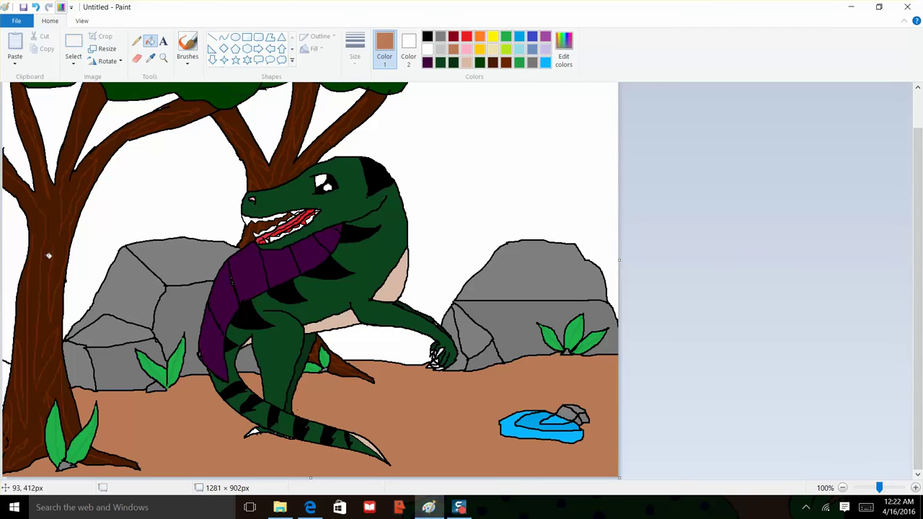
pyautogui.click(4, 383)
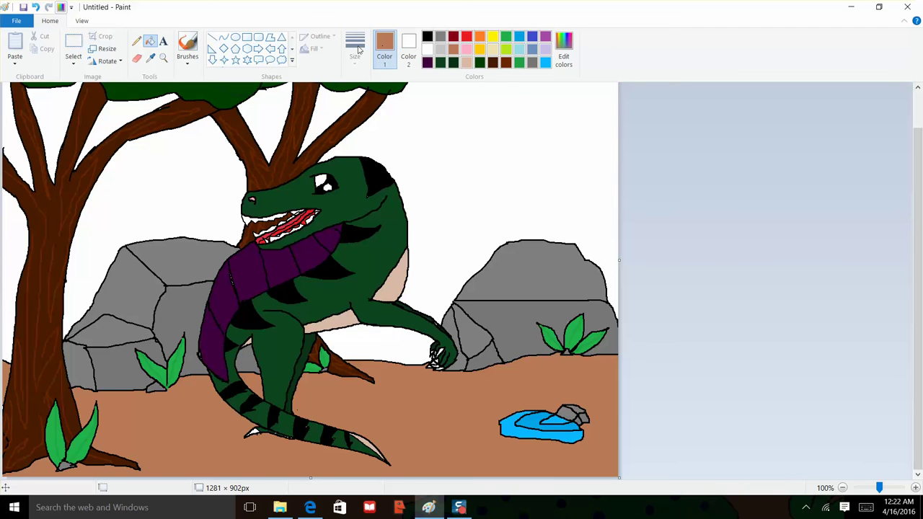
# - Replace the horizon behind the dinosaur's claw with a rising black line, add one beside the right-hand rock, and fill below both with brown
pyautogui.click(141, 59)
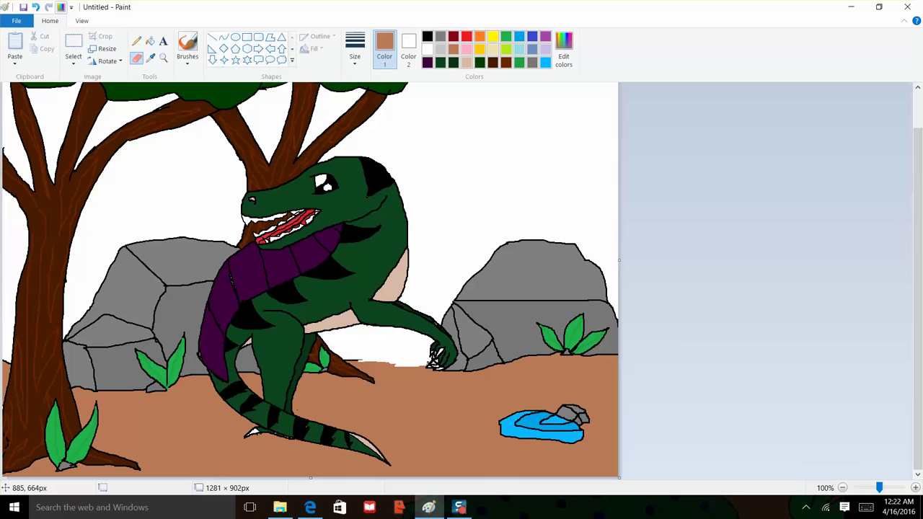
pyautogui.click(426, 37)
pyautogui.click(136, 41)
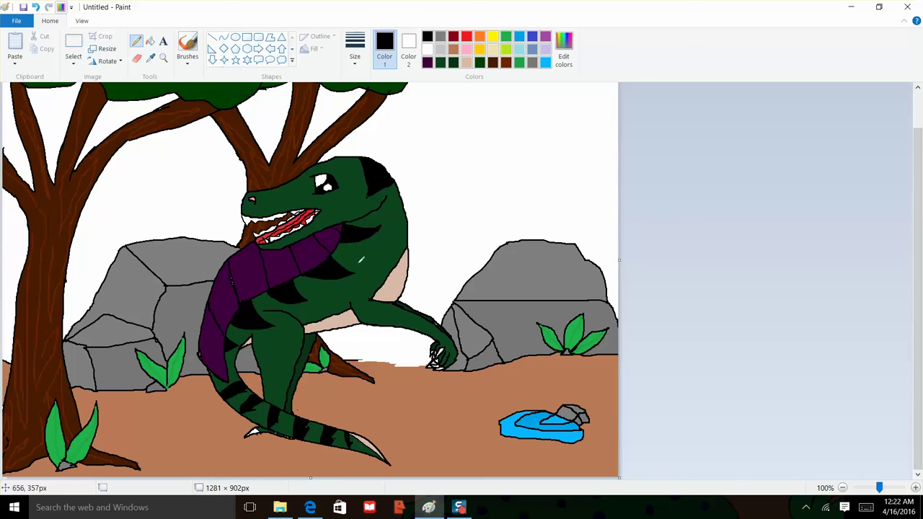
pyautogui.moveTo(359, 356); pyautogui.dragTo(436, 335)
pyautogui.moveTo(608, 297); pyautogui.dragTo(622, 296)
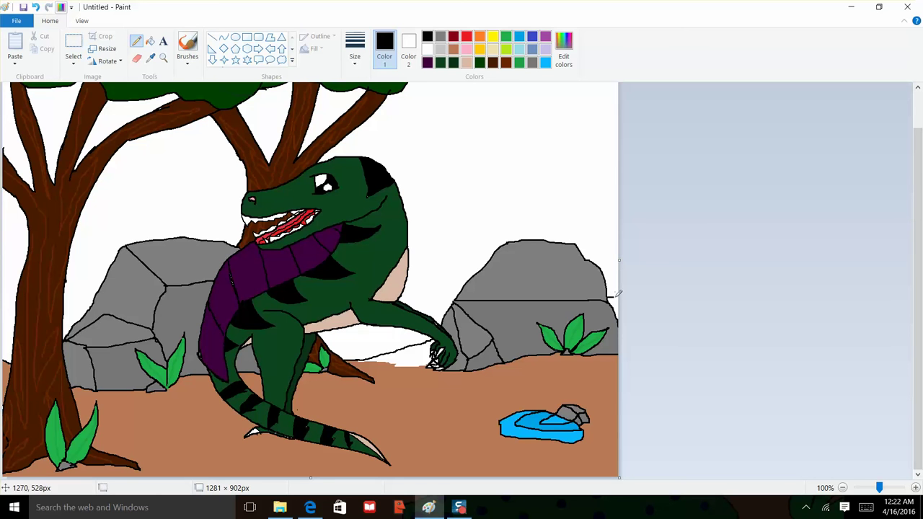
pyautogui.click(453, 49)
pyautogui.click(150, 41)
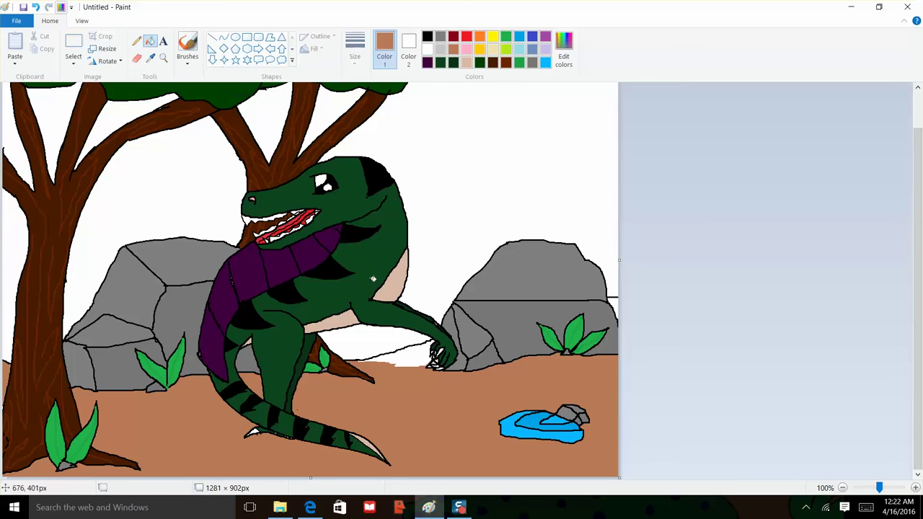
pyautogui.click(410, 363)
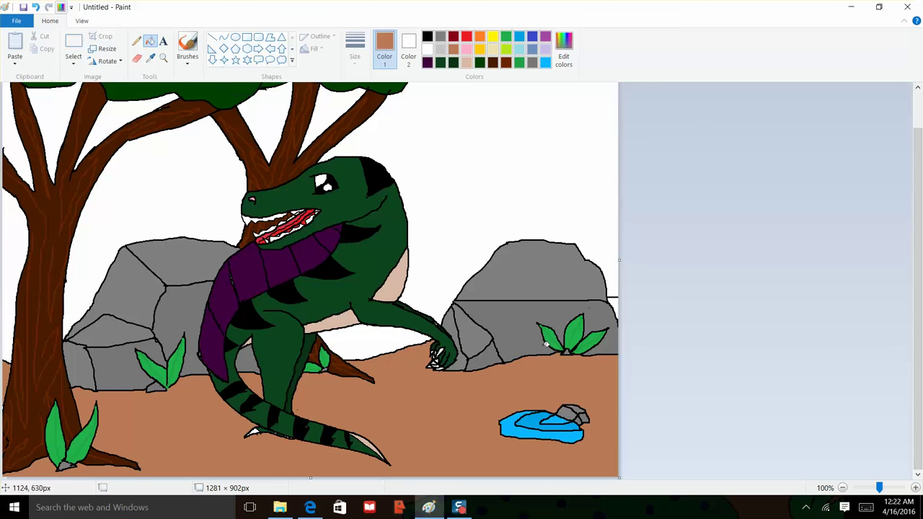
pyautogui.click(613, 298)
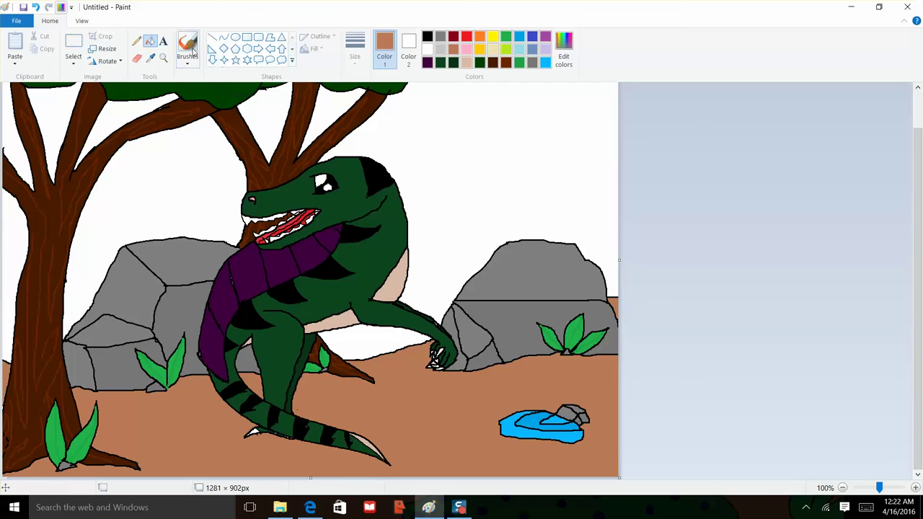
pyautogui.click(137, 41)
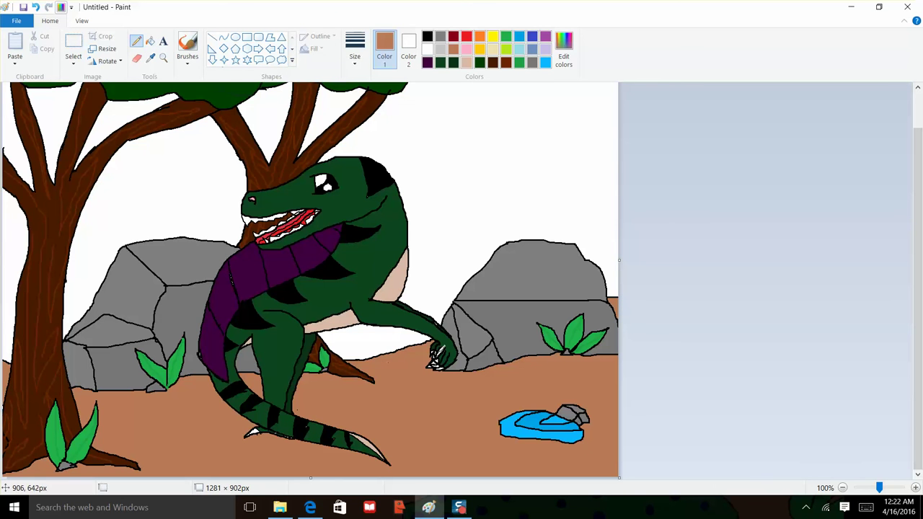
pyautogui.click(150, 41)
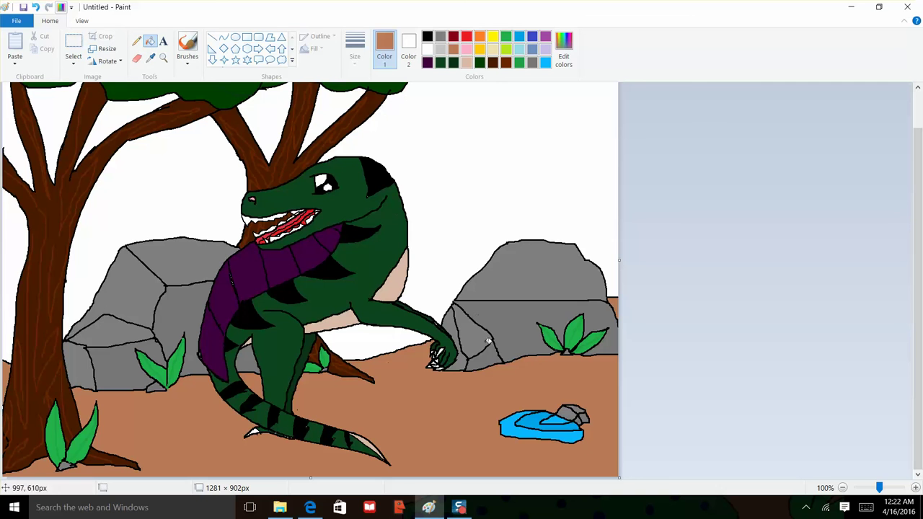
# - Mix a pale blue drawing colour with red 190, green 231 and blue 241
pyautogui.click(438, 38)
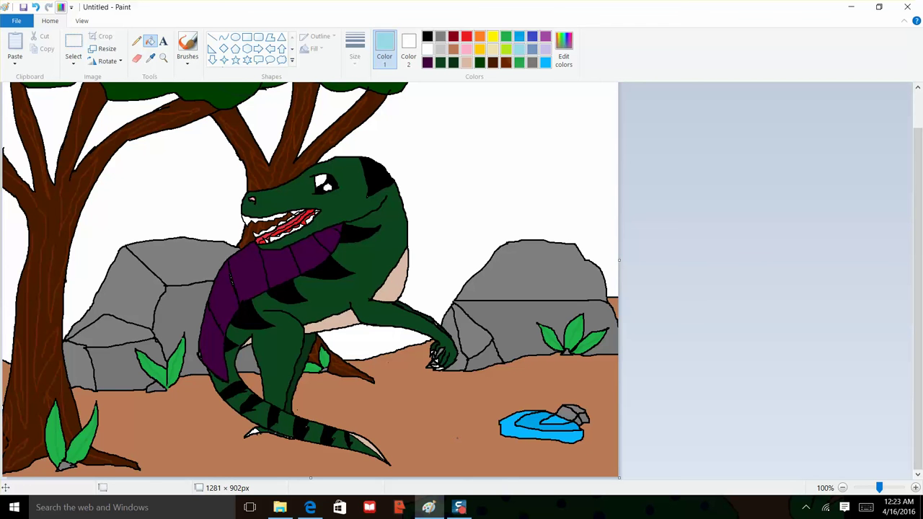
pyautogui.click(563, 56)
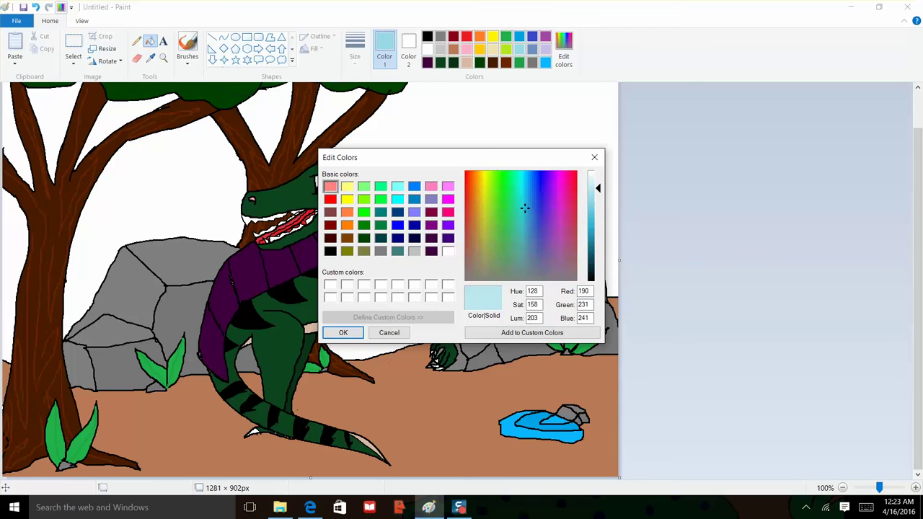
pyautogui.click(350, 335)
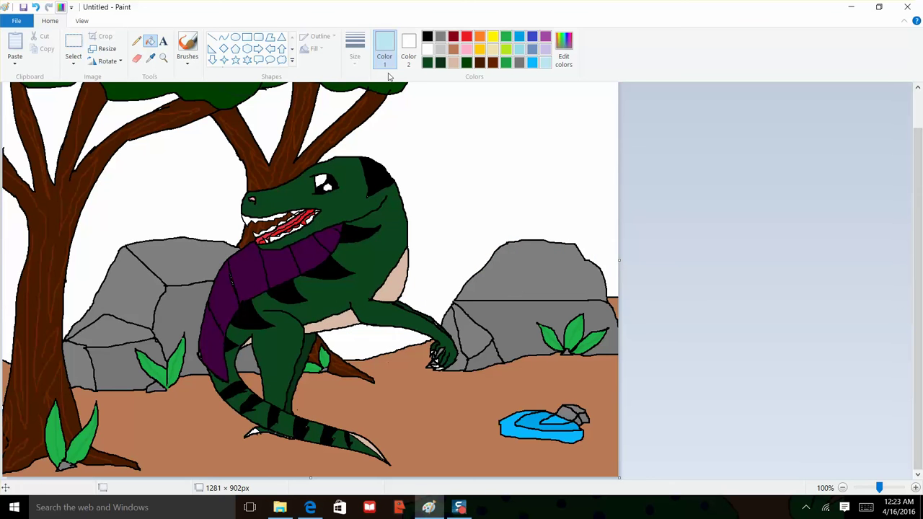
# - Outline a puffy black cloud in the sky above the right-hand rock, running off the canvas edge
pyautogui.click(427, 36)
pyautogui.click(136, 42)
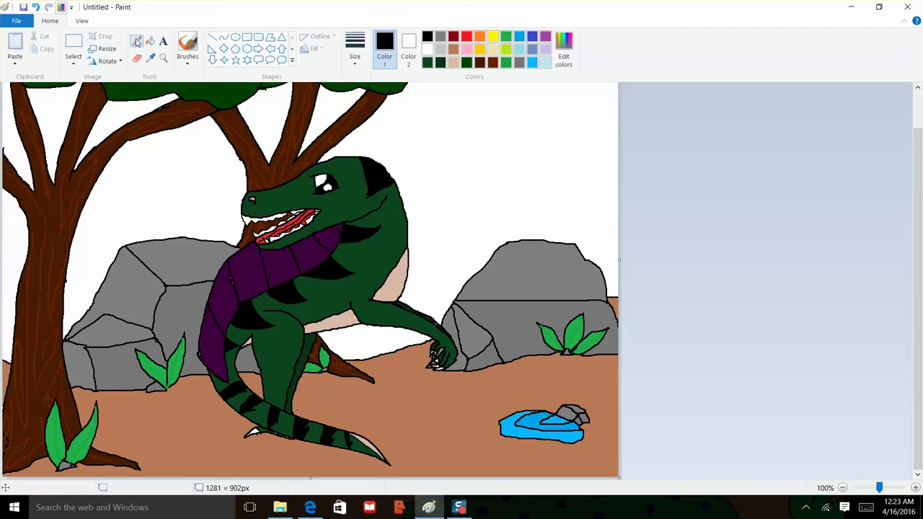
pyautogui.moveTo(517, 101)
pyautogui.mouseDown()
pyautogui.moveTo(471, 133)
pyautogui.moveTo(505, 156)
pyautogui.moveTo(520, 146)
pyautogui.moveTo(526, 177)
pyautogui.moveTo(585, 165)
pyautogui.moveTo(573, 144)
pyautogui.mouseUp()
pyautogui.moveTo(518, 101)
pyautogui.mouseDown()
pyautogui.moveTo(581, 107)
pyautogui.moveTo(567, 114)
pyautogui.moveTo(628, 103)
pyautogui.mouseUp()
pyautogui.moveTo(589, 163); pyautogui.dragTo(647, 163)
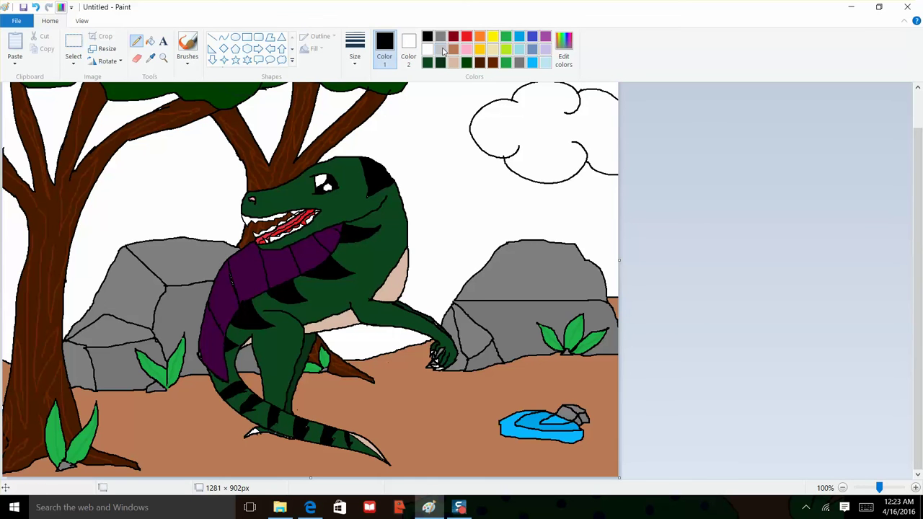
# - Fill every patch of sky between the branches, around the cloud and beneath the dinosaur's arm with the pale blue
pyautogui.click(543, 64)
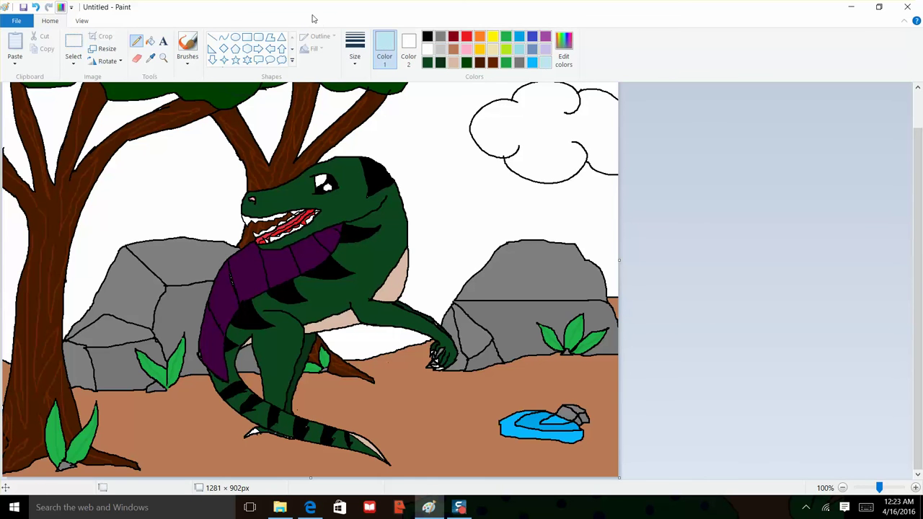
pyautogui.click(149, 43)
pyautogui.click(159, 148)
pyautogui.click(112, 120)
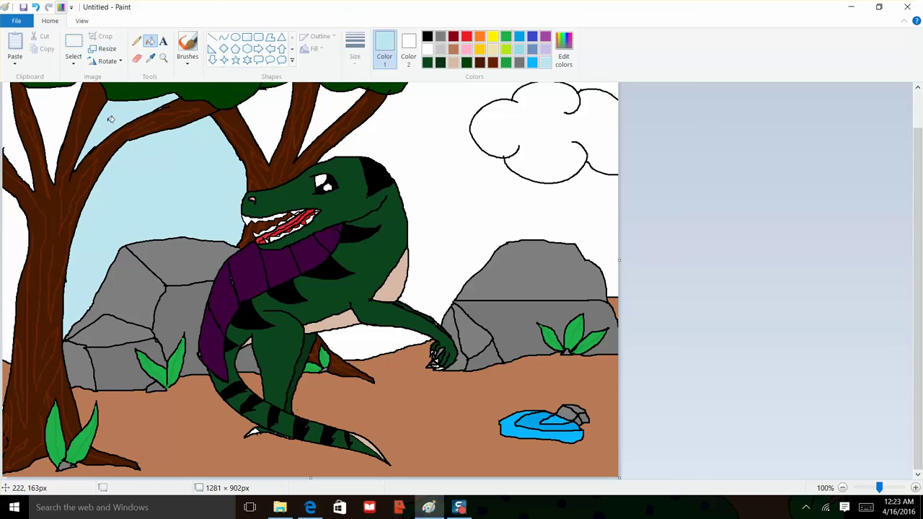
pyautogui.click(65, 114)
pyautogui.click(11, 142)
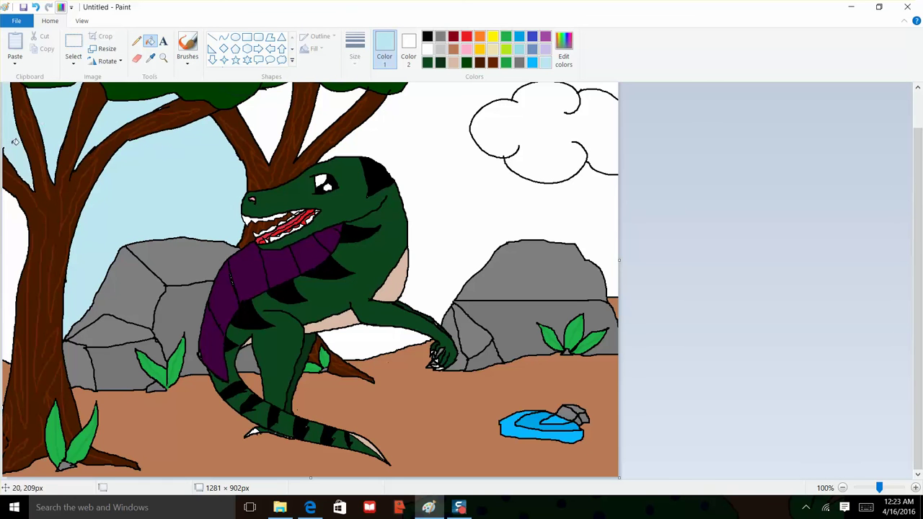
pyautogui.click(12, 220)
pyautogui.click(276, 127)
pyautogui.click(331, 119)
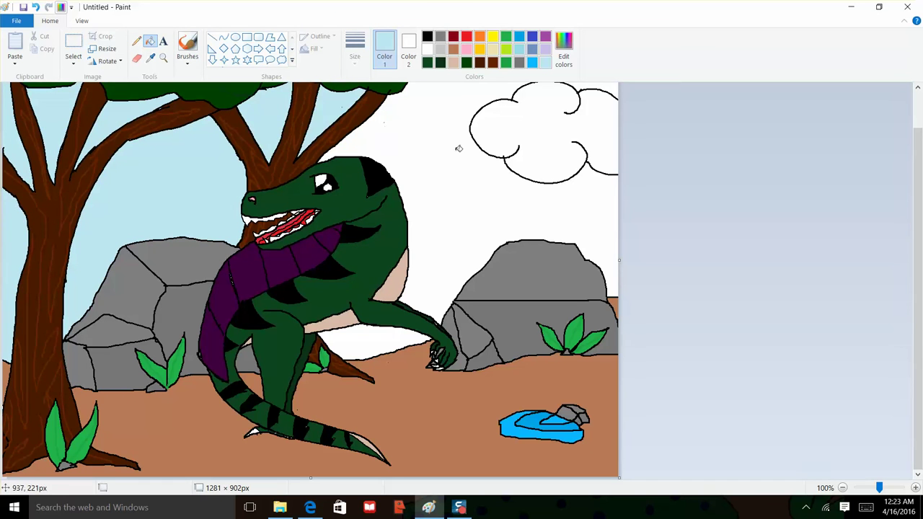
pyautogui.click(457, 148)
pyautogui.click(368, 340)
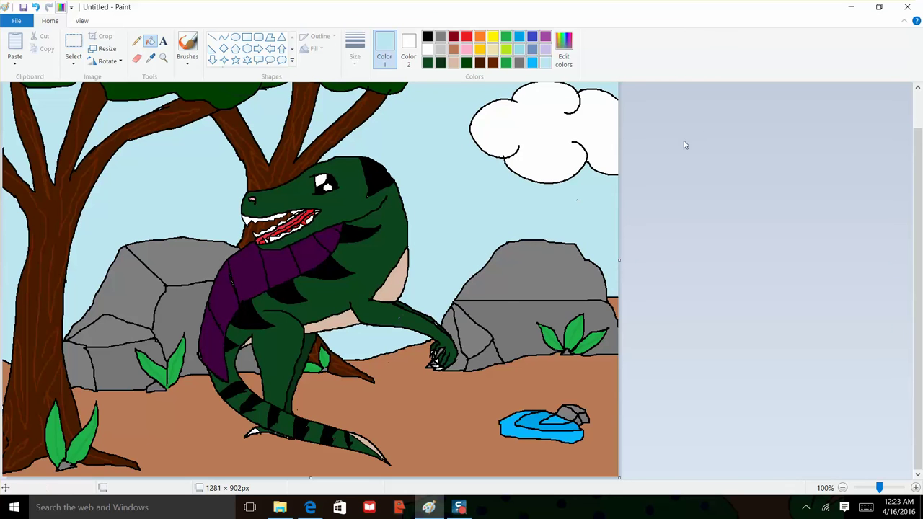
# - Commit the "Subscribe and like bye" text across the cloud to the picture
pyautogui.scroll(2, 783, 173)
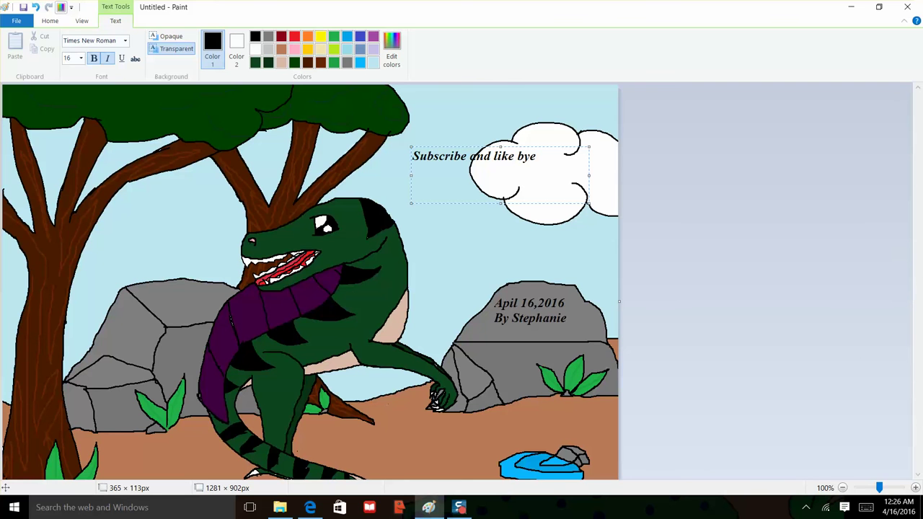
pyautogui.hotkey('alt', 'h')
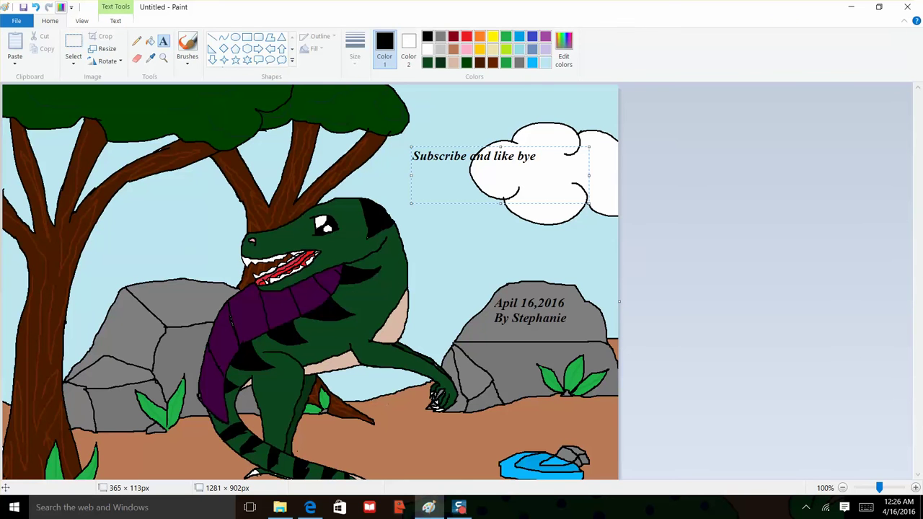
pyautogui.hotkey('alt', 'v')
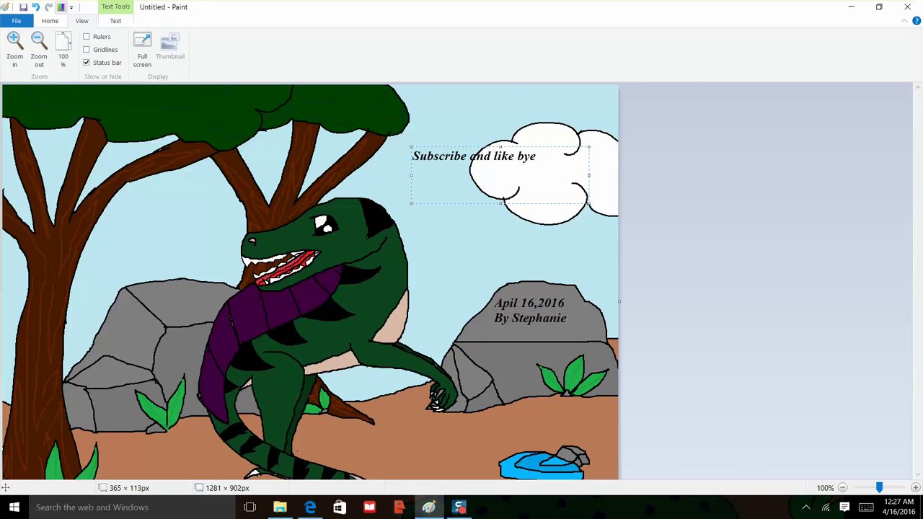
pyautogui.hotkey('alt', 'h')
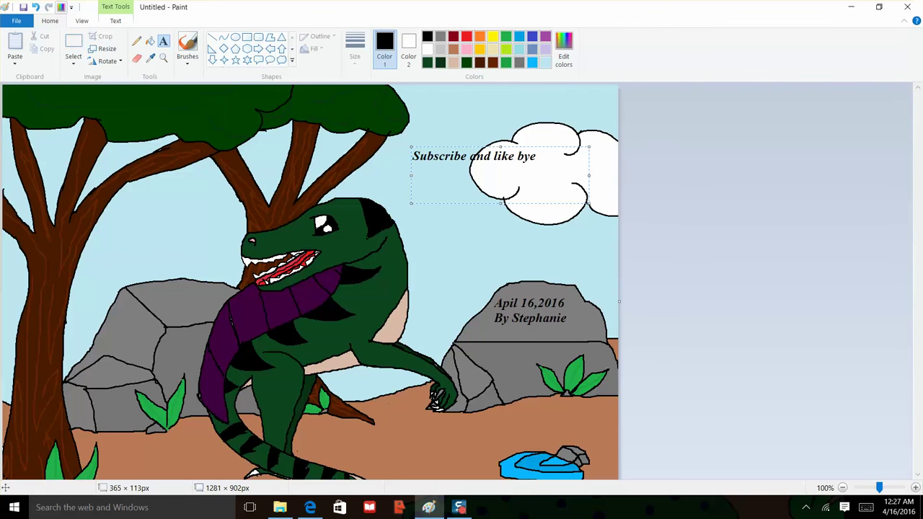
pyautogui.click(588, 239)
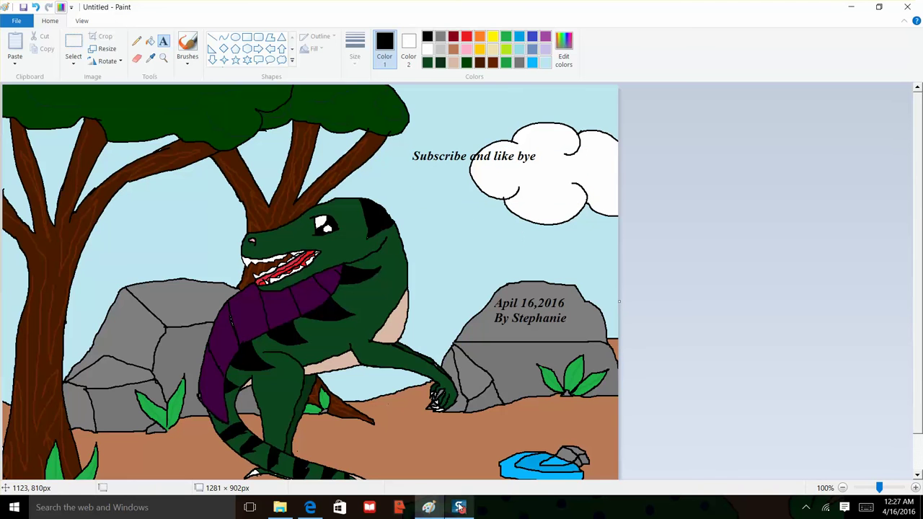